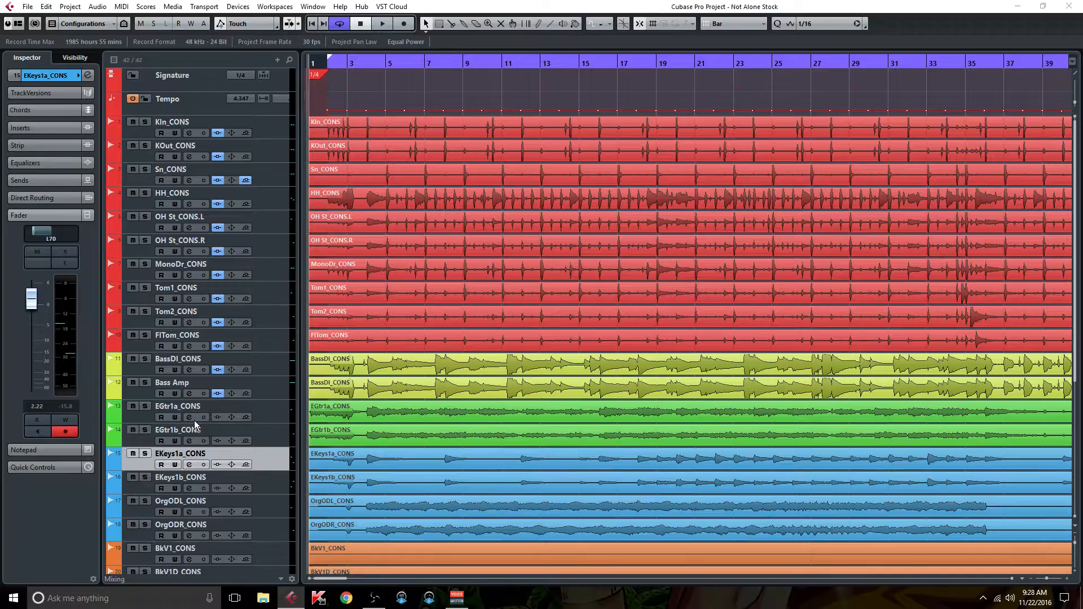
# Show the mixer and insert DaTube in the first insert slot of the Guitars group channel
pyautogui.press('F3')
pyautogui.moveTo(559, 577); pyautogui.dragTo(381, 570)
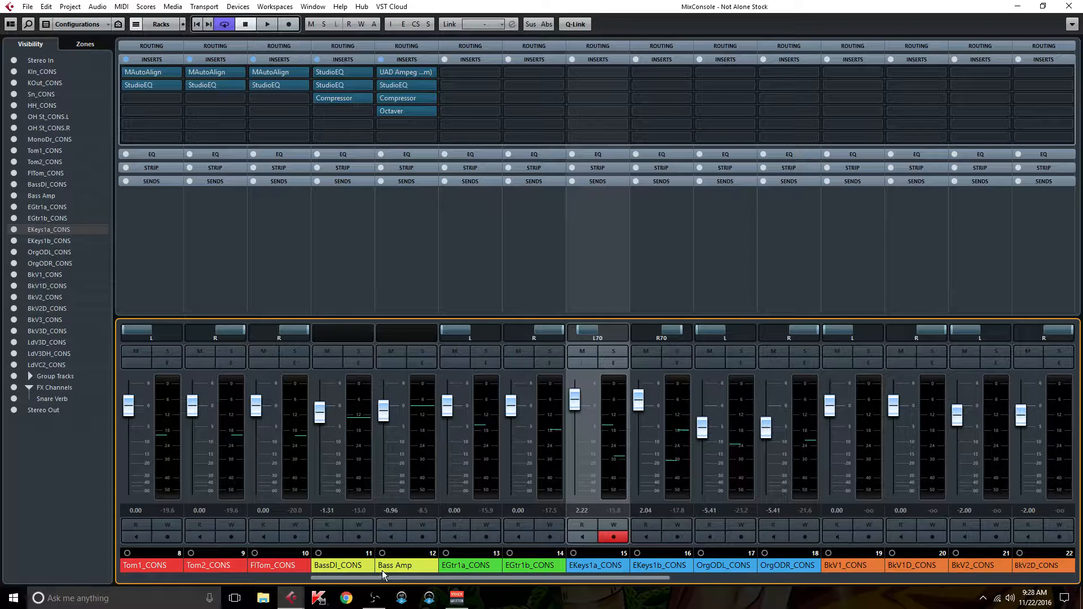
pyautogui.moveTo(381, 570); pyautogui.dragTo(681, 561)
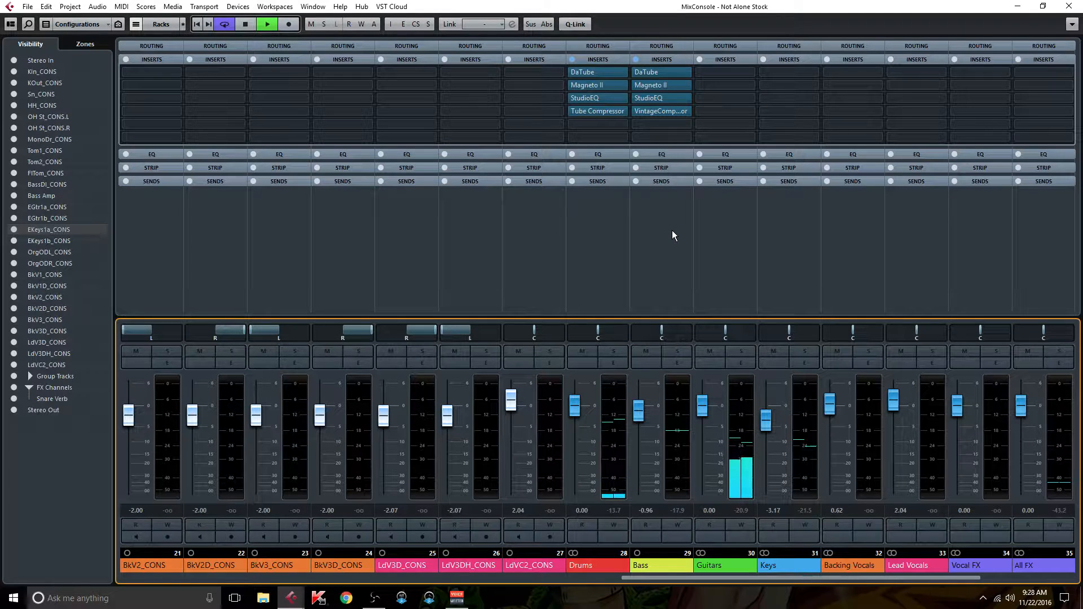
pyautogui.click(745, 72)
pyautogui.write('dat')
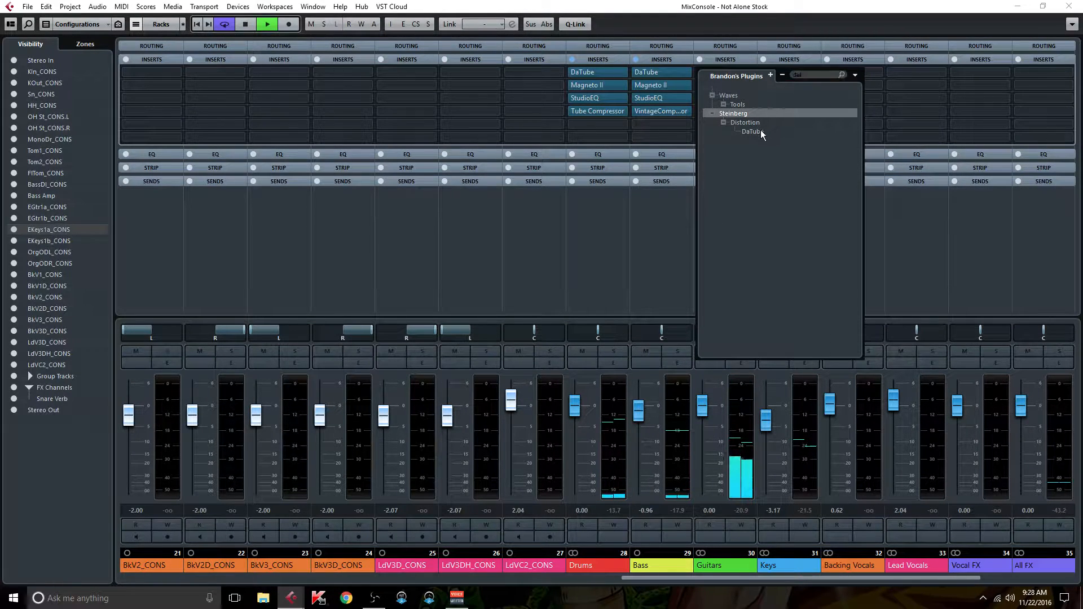
pyautogui.click(760, 130)
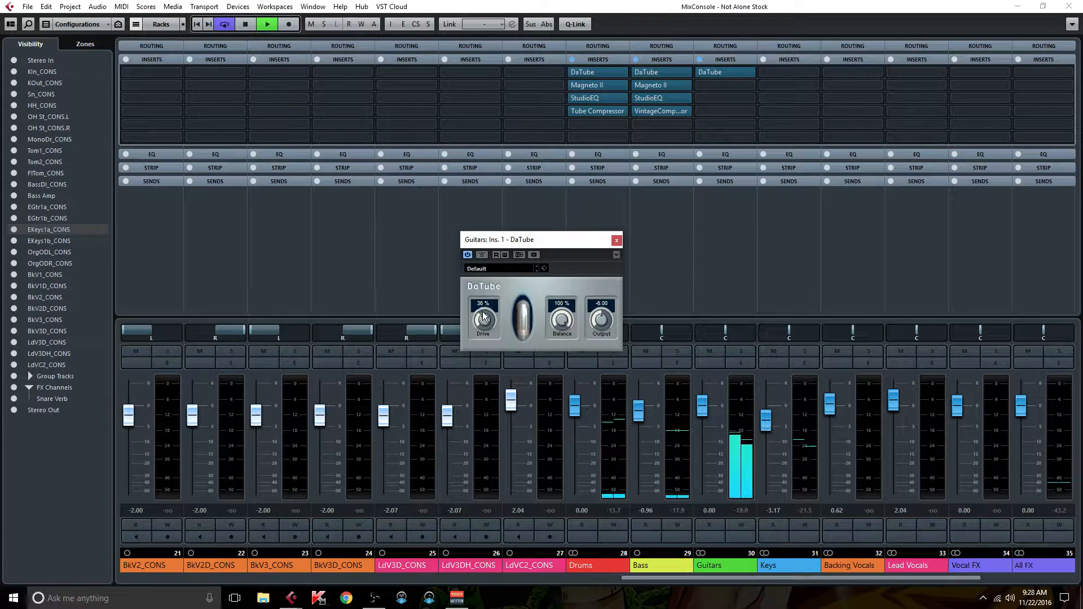
# Set DaTube's drive on the Guitars group to 31% and its balance to 70%, and close the plug-in
pyautogui.moveTo(483, 317); pyautogui.dragTo(483, 319)
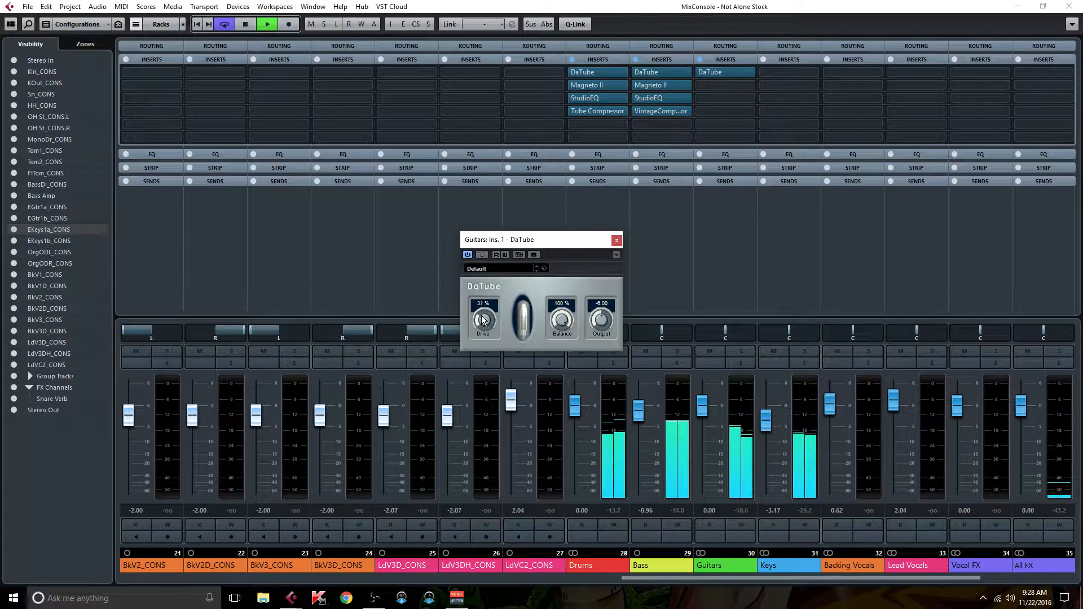
pyautogui.moveTo(562, 319); pyautogui.dragTo(564, 353)
pyautogui.click(617, 239)
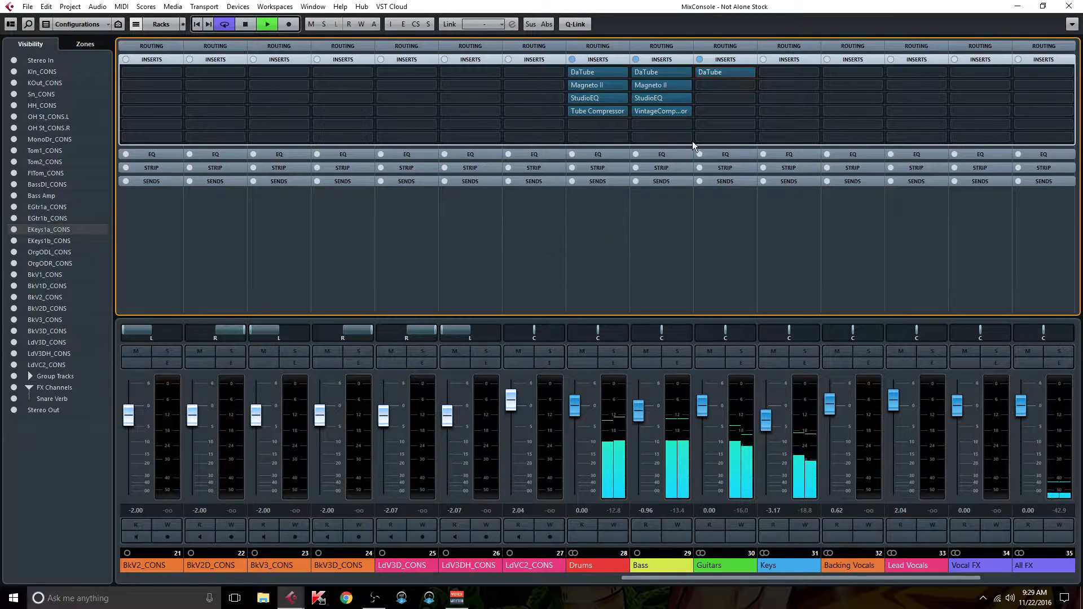
# Insert Magneto II in the second slot of the Guitars group and look through its presets without loading one
pyautogui.click(748, 89)
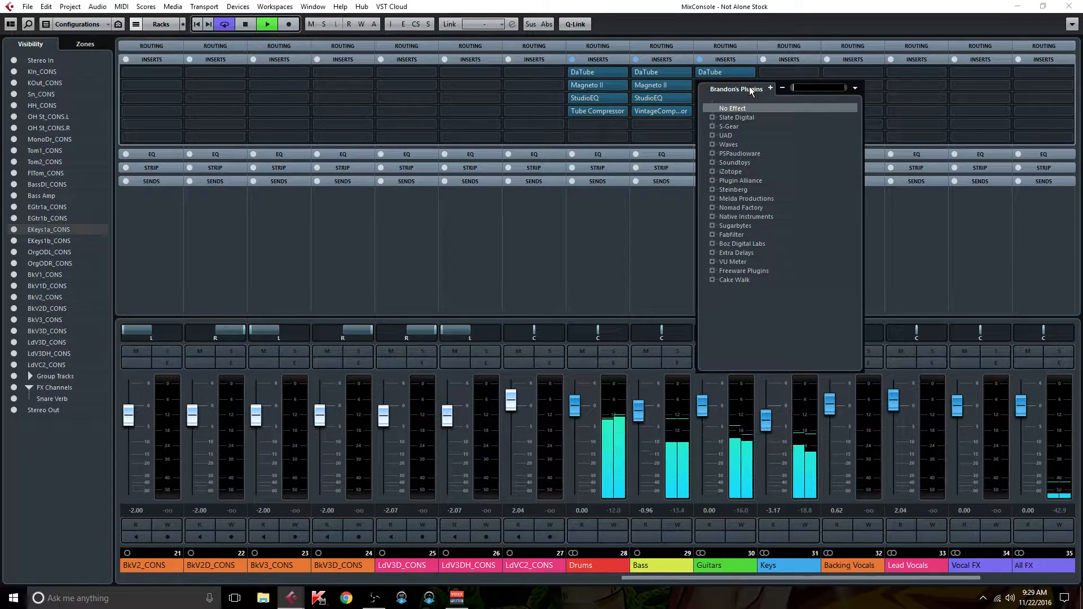
pyautogui.write('mag')
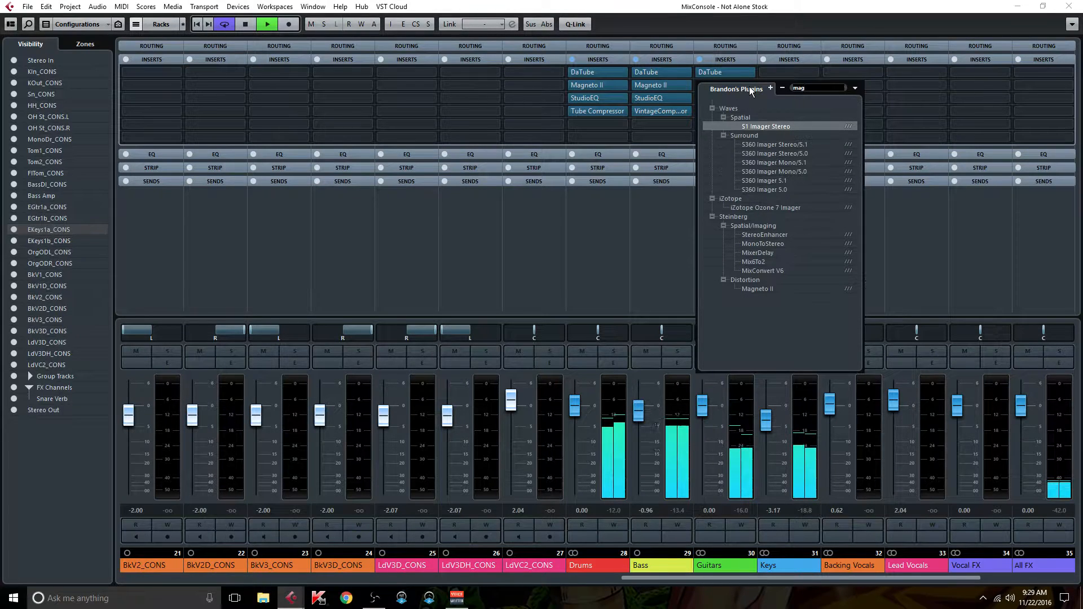
pyautogui.click(764, 289)
pyautogui.click(499, 206)
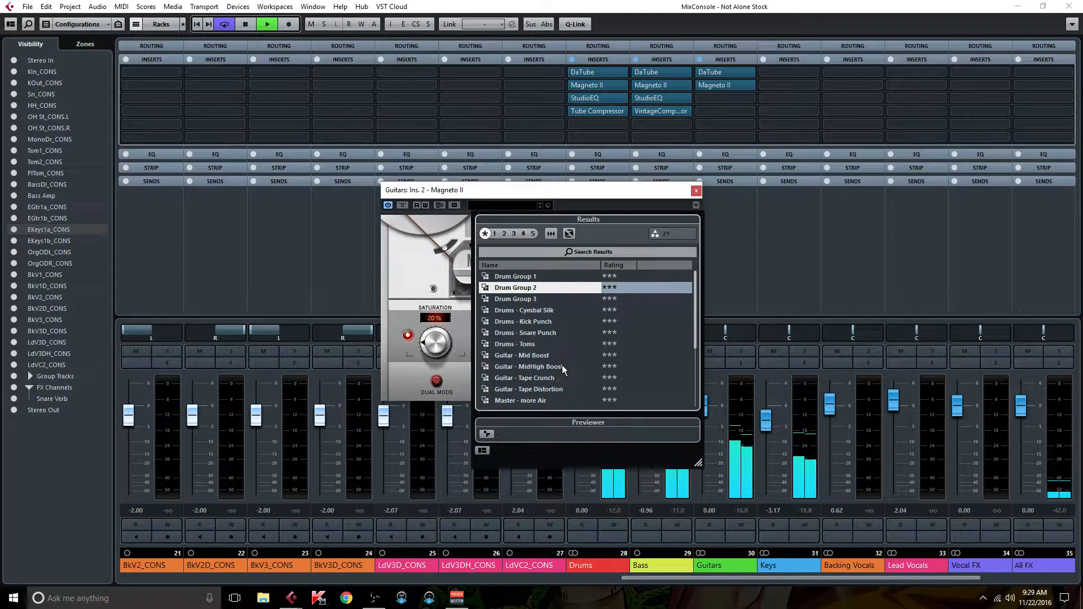
pyautogui.click(500, 194)
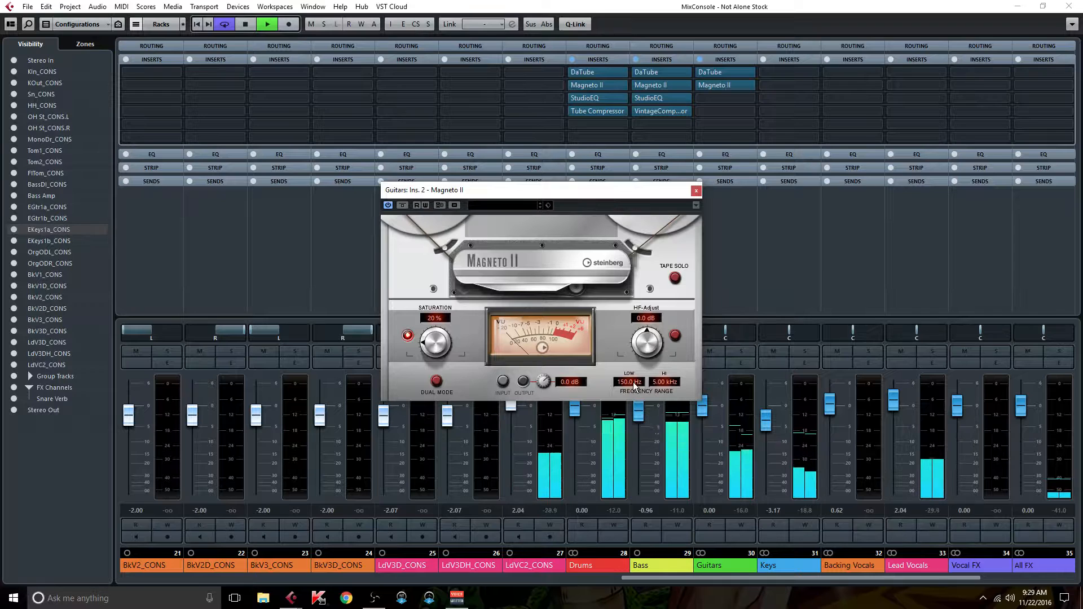
# Turn on Magneto II's Dual Mode and set saturation to 25% and HF-Adjust to -1.0 dB
pyautogui.moveTo(642, 340); pyautogui.dragTo(641, 342)
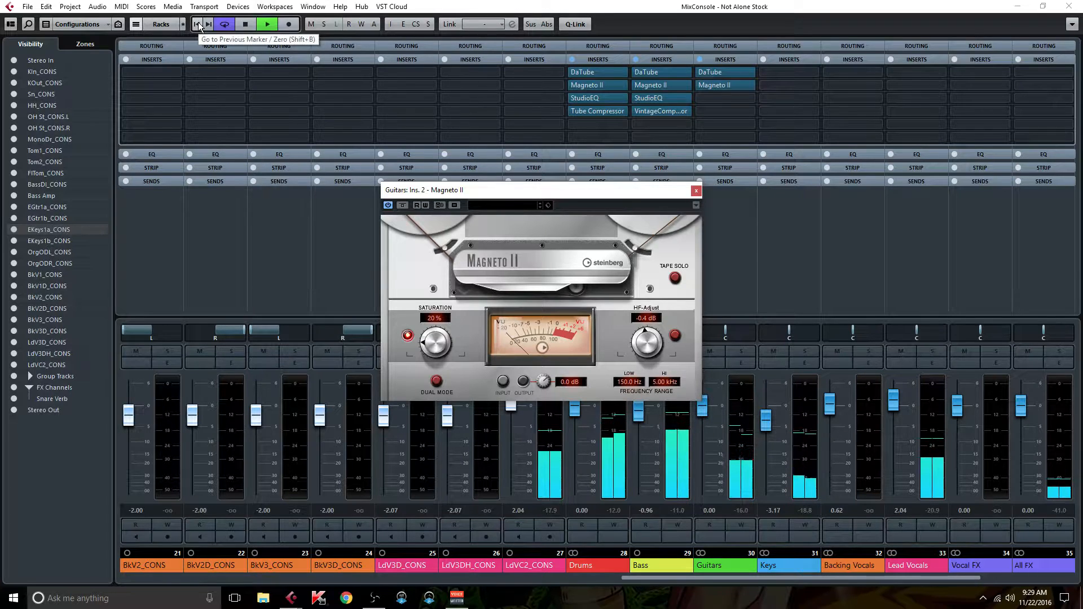
pyautogui.moveTo(644, 334); pyautogui.dragTo(643, 336)
pyautogui.click(439, 383)
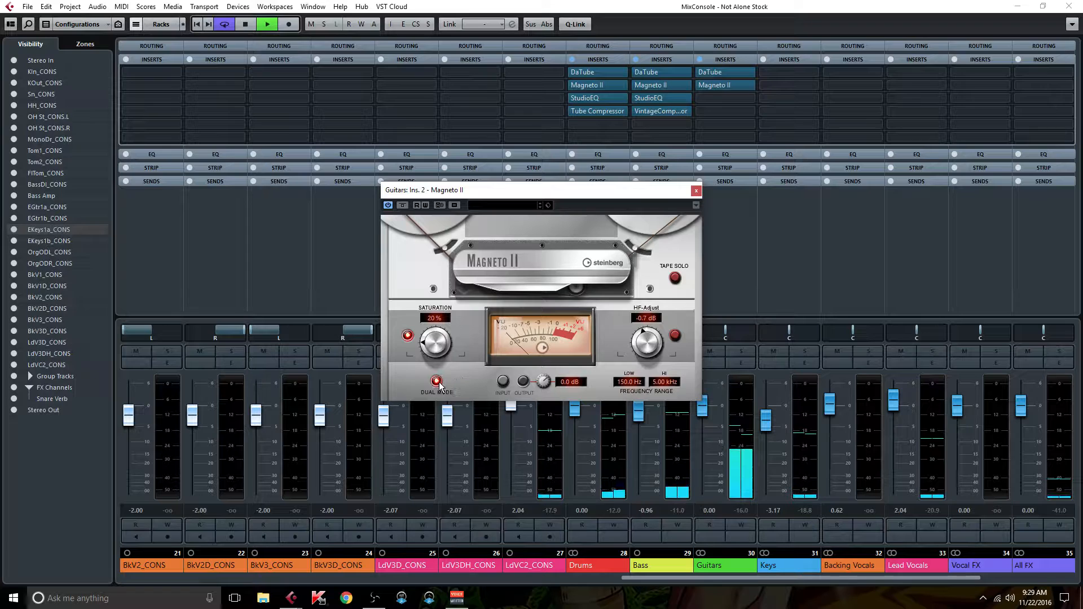
pyautogui.click(437, 382)
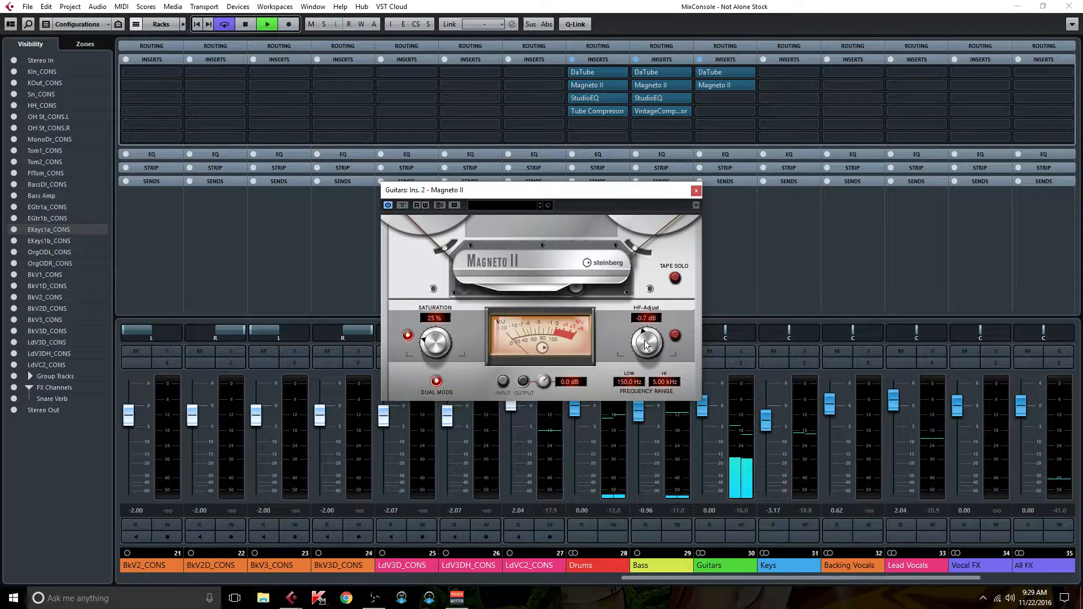
pyautogui.moveTo(645, 344); pyautogui.dragTo(645, 346)
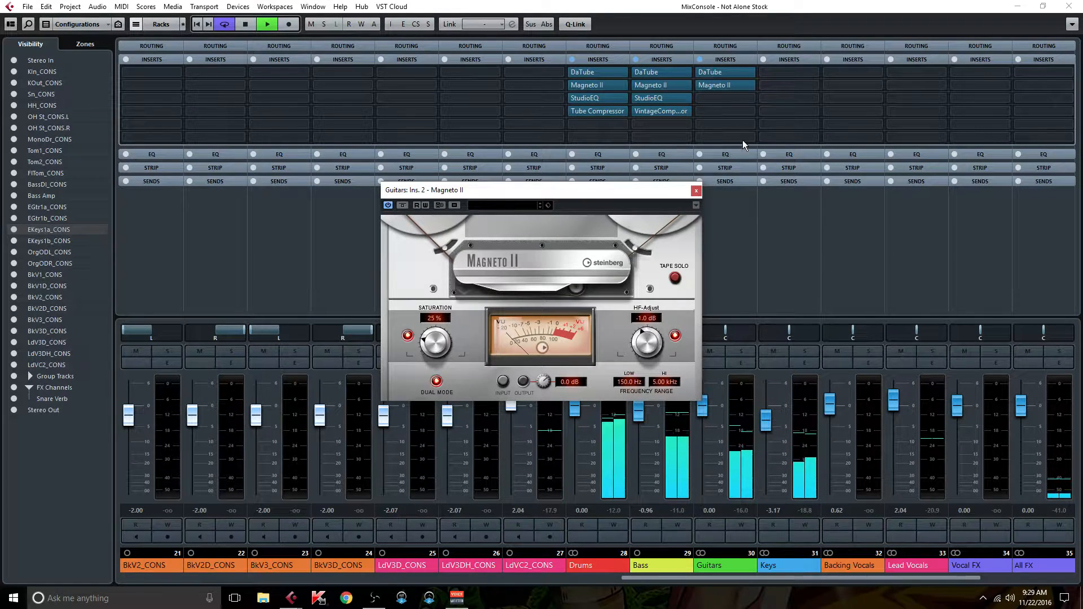
# Fine-tune the Guitars group's DaTube to 30% drive and 65% balance, and close both plug-in windows
pyautogui.click(719, 73)
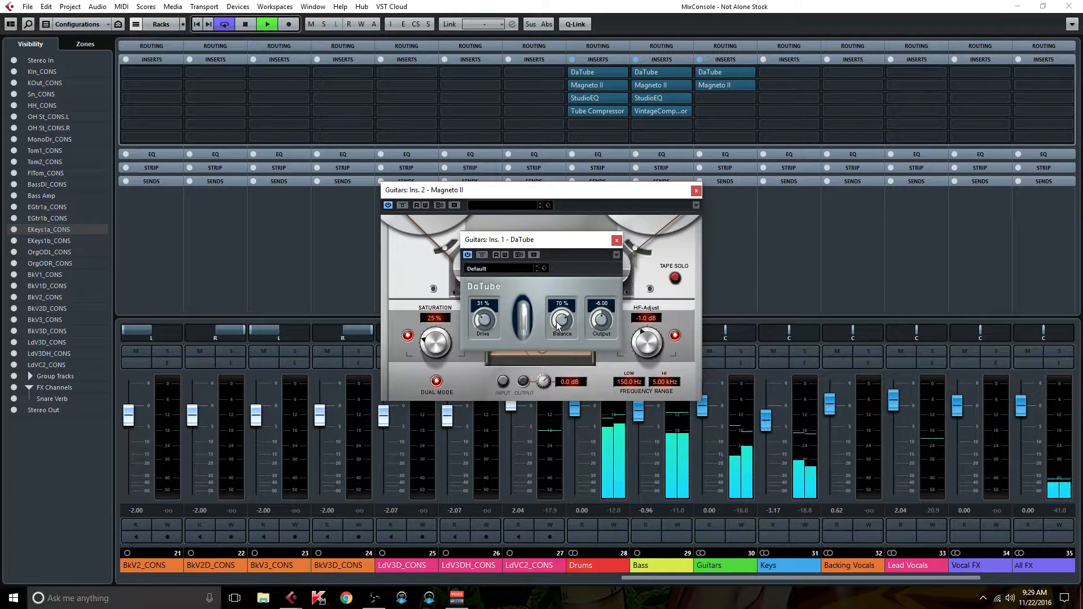
pyautogui.moveTo(557, 324); pyautogui.dragTo(560, 326)
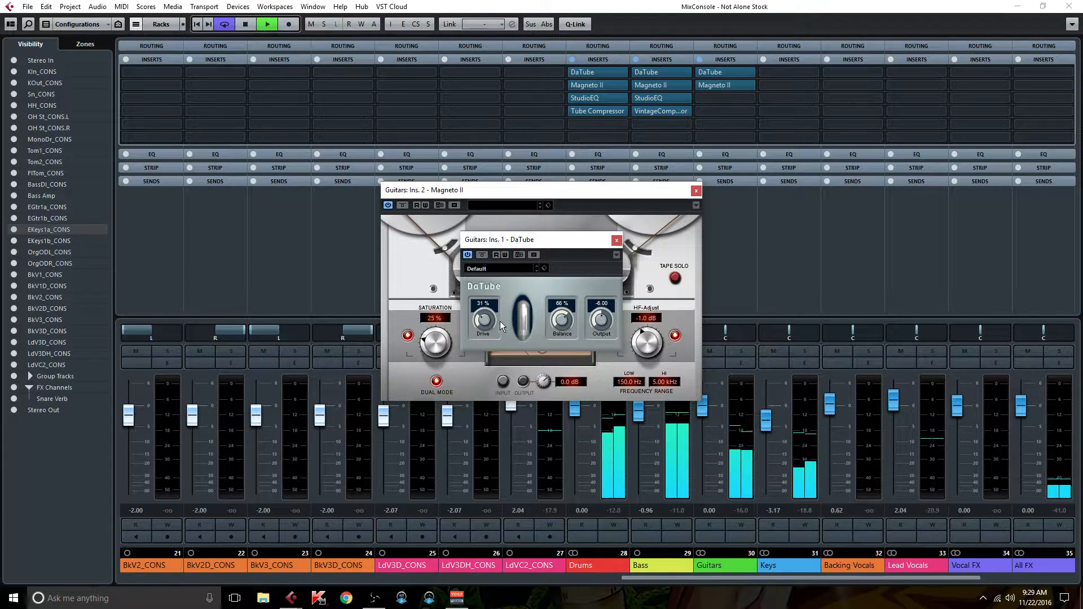
pyautogui.moveTo(482, 321); pyautogui.dragTo(482, 322)
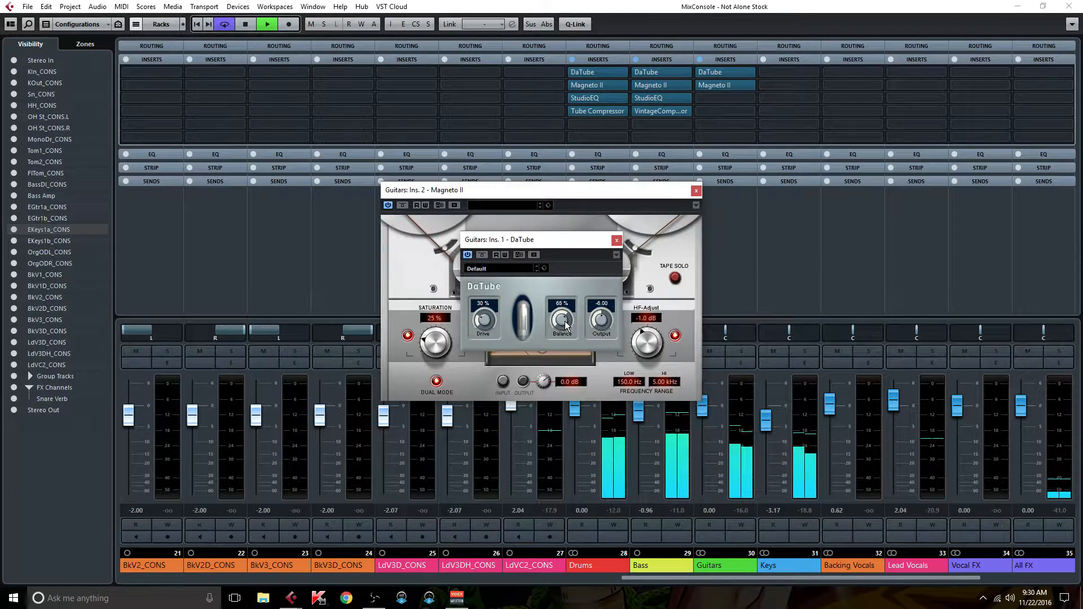
pyautogui.click(616, 241)
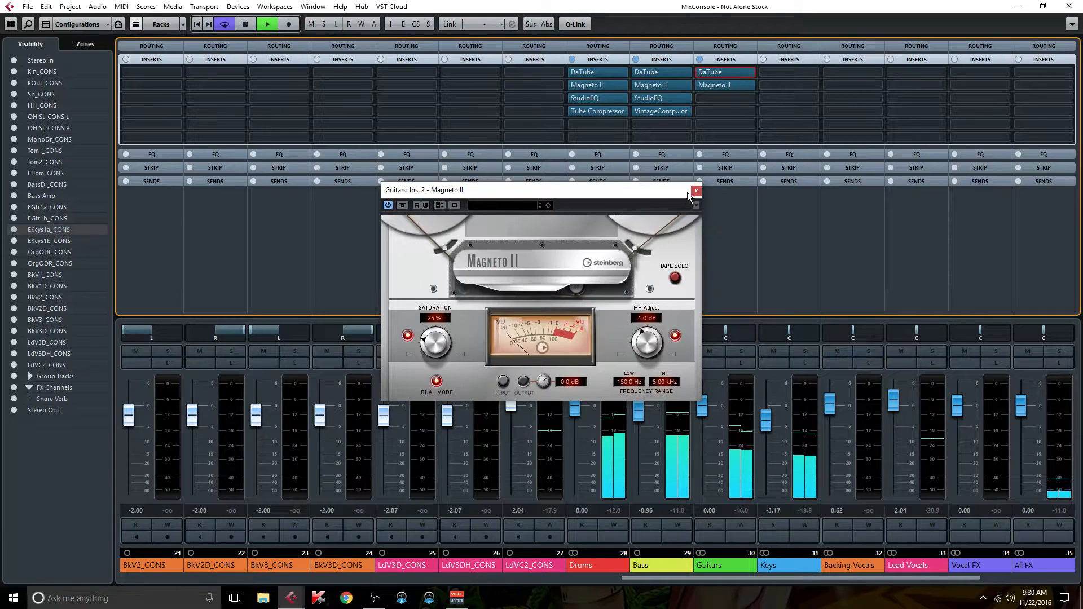
pyautogui.click(696, 192)
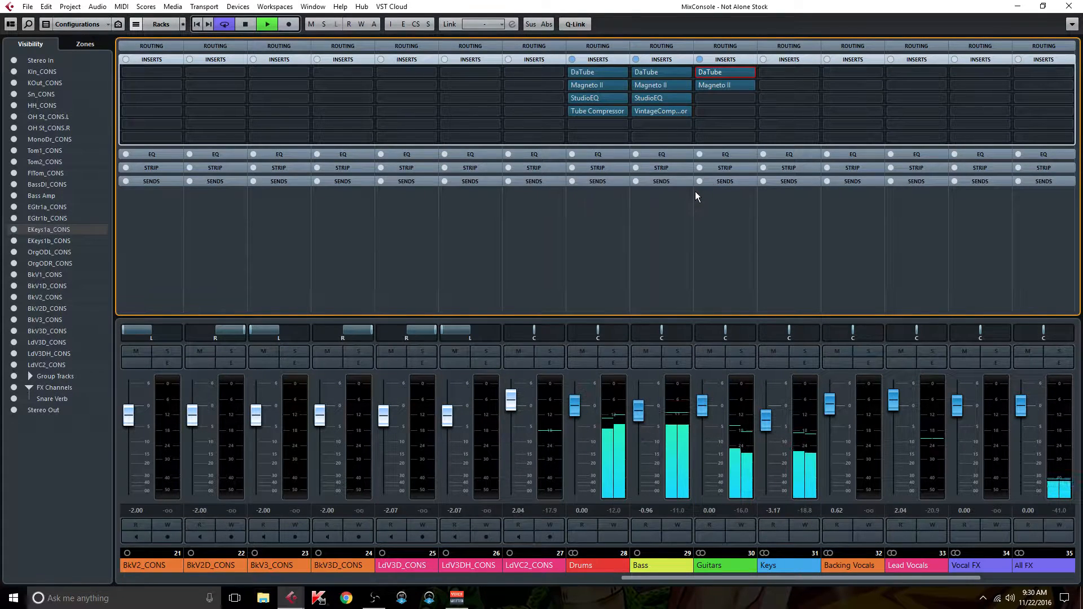
# Insert StudioEQ in the third insert slot of the Guitars group channel
pyautogui.click(743, 98)
pyautogui.write('studi')
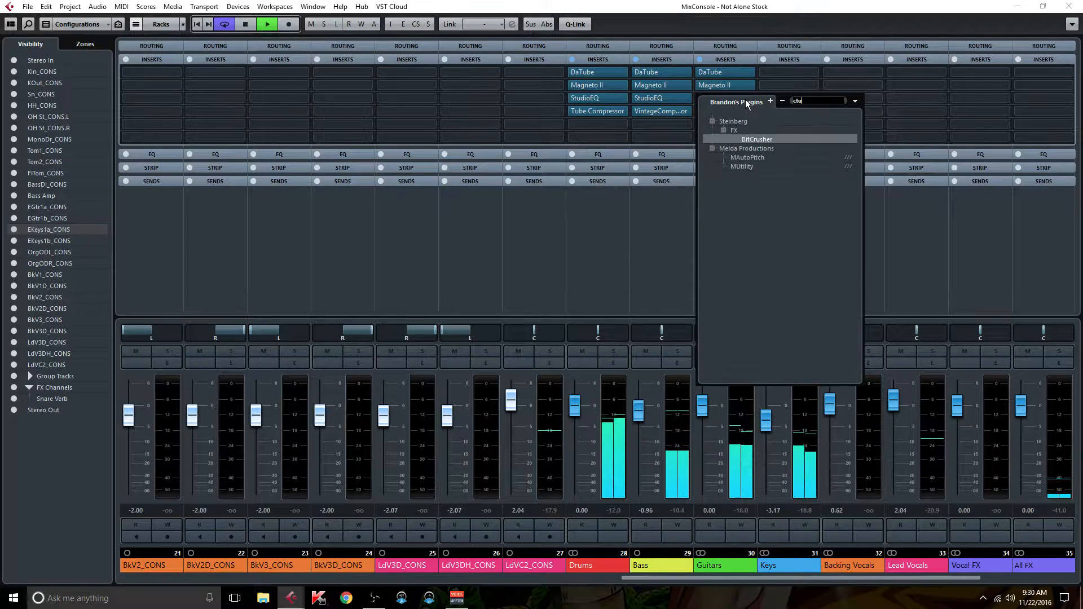
pyautogui.write('o')
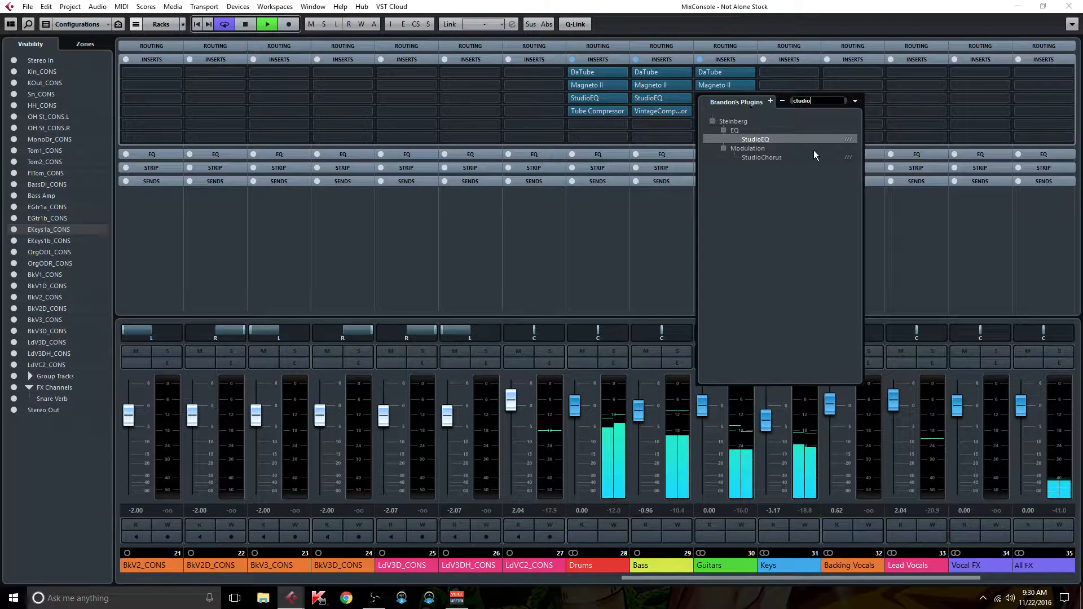
pyautogui.click(757, 138)
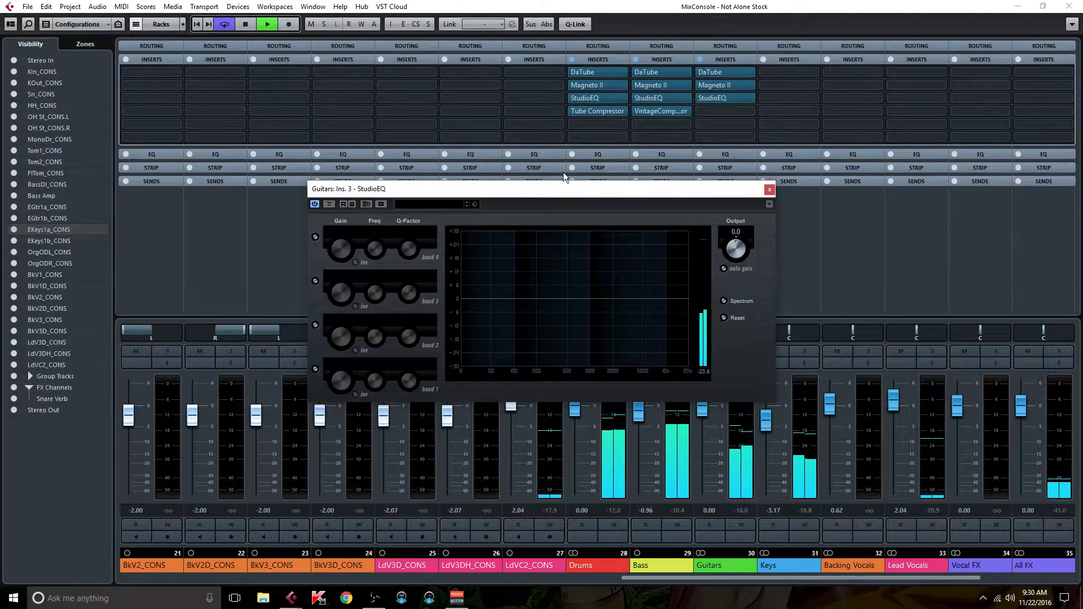
# Enable StudioEQ band 1 as a Cut filter at 80 Hz, and turn on the spectrum display and auto gain
pyautogui.click(315, 369)
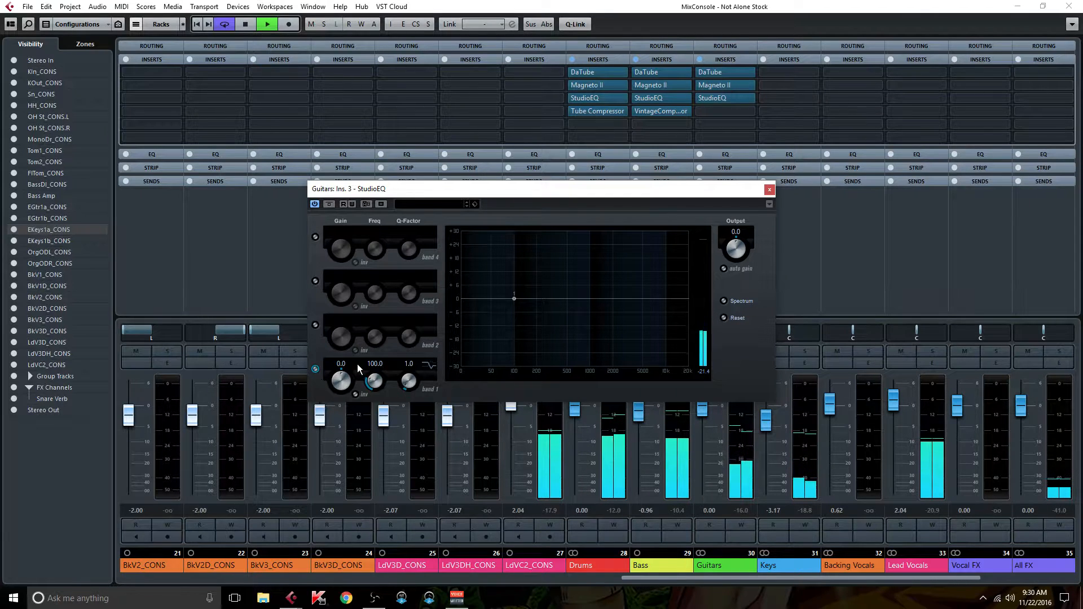
pyautogui.click(373, 364)
pyautogui.write('80')
pyautogui.press('Return')
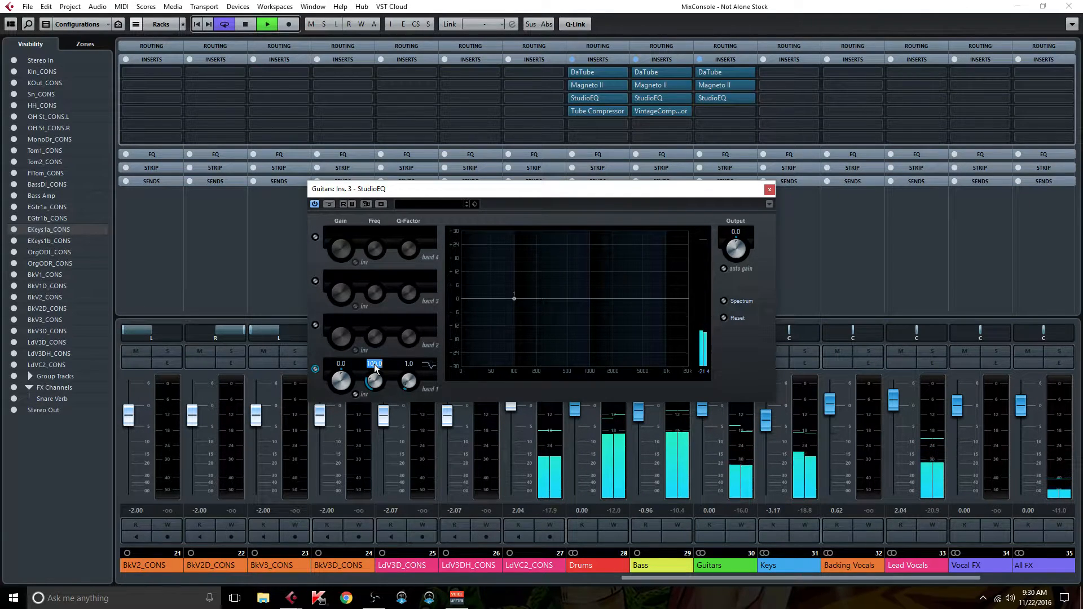
pyautogui.click(429, 365)
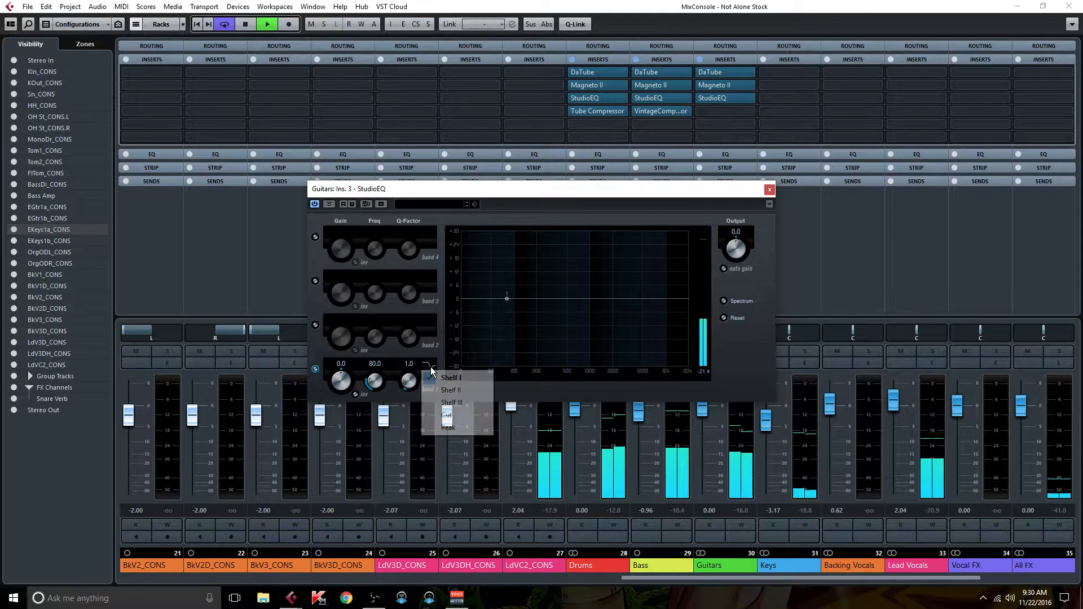
pyautogui.click(459, 415)
pyautogui.click(724, 301)
pyautogui.click(724, 269)
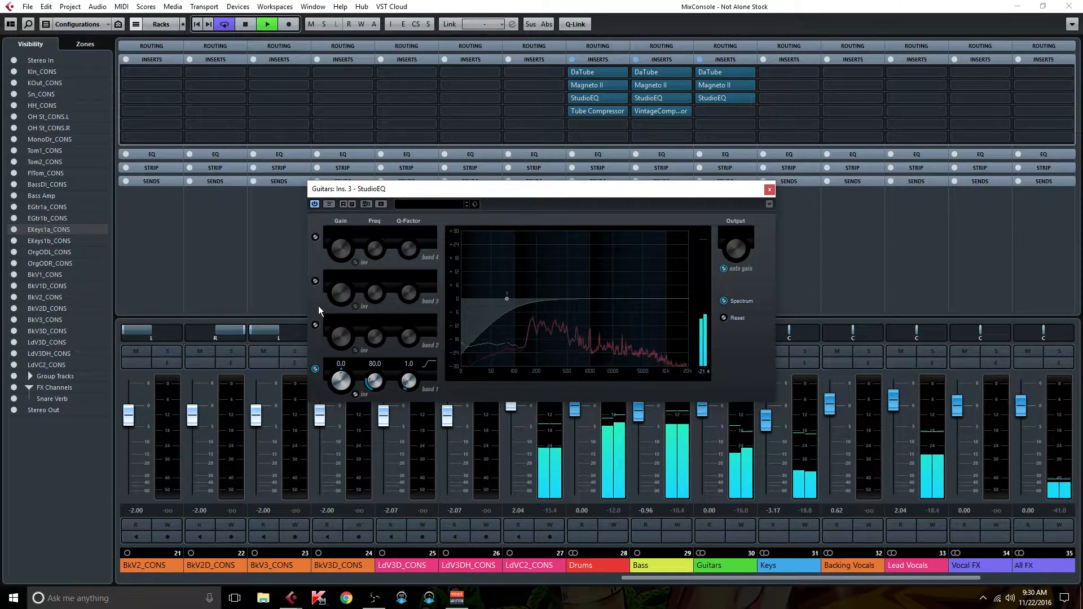
# Enable band 2, sweep a narrow boost over the low mids from the song start, and cut -2.0 dB at 230.6 Hz with Q 4.5
pyautogui.click(316, 324)
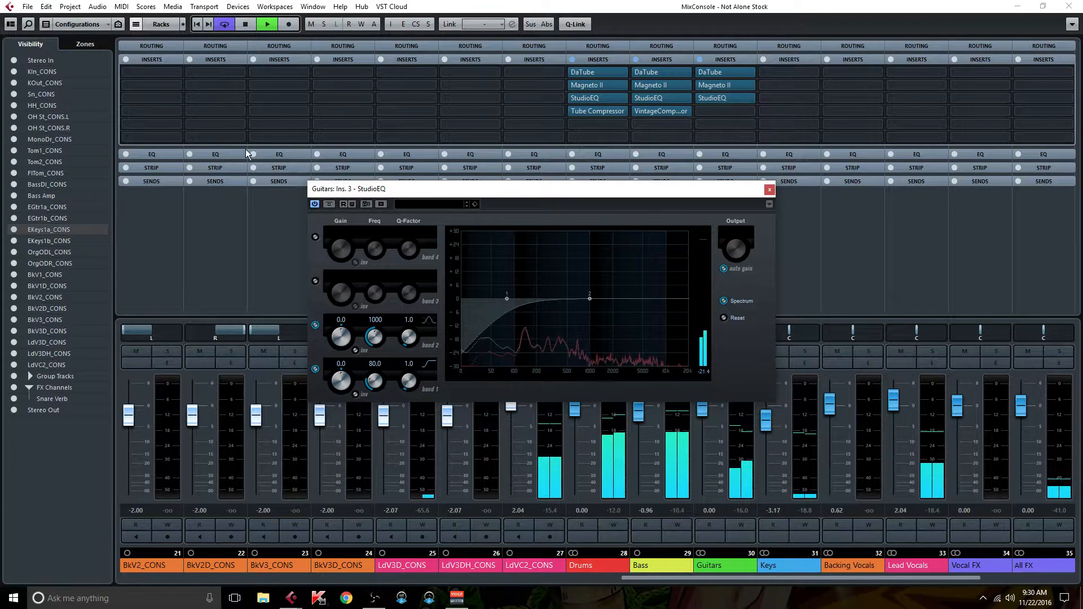
pyautogui.click(197, 24)
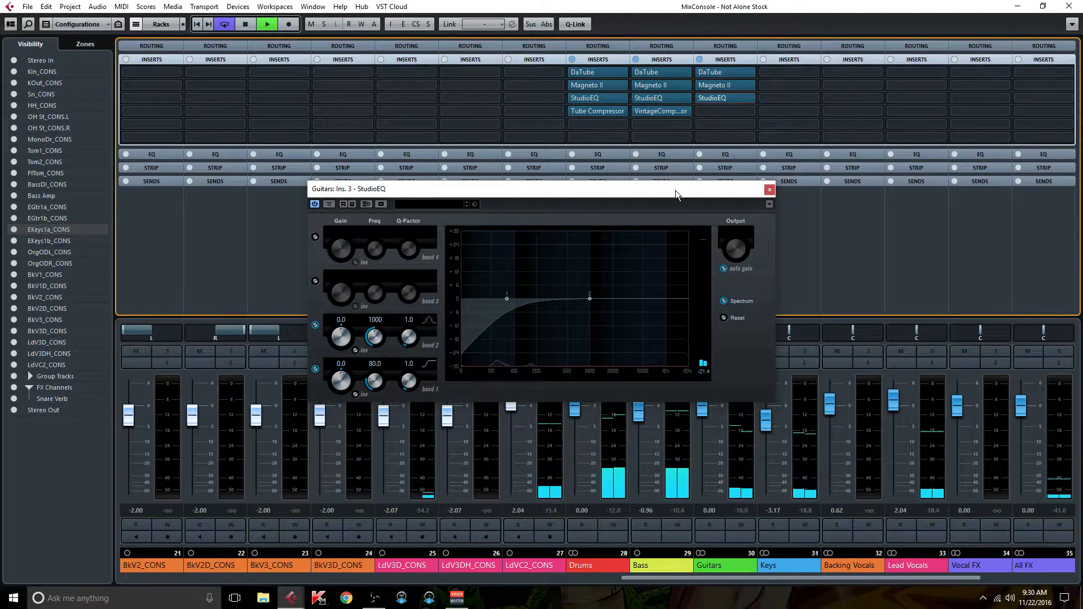
pyautogui.moveTo(675, 191); pyautogui.dragTo(599, 132)
pyautogui.moveTo(514, 243); pyautogui.dragTo(467, 205)
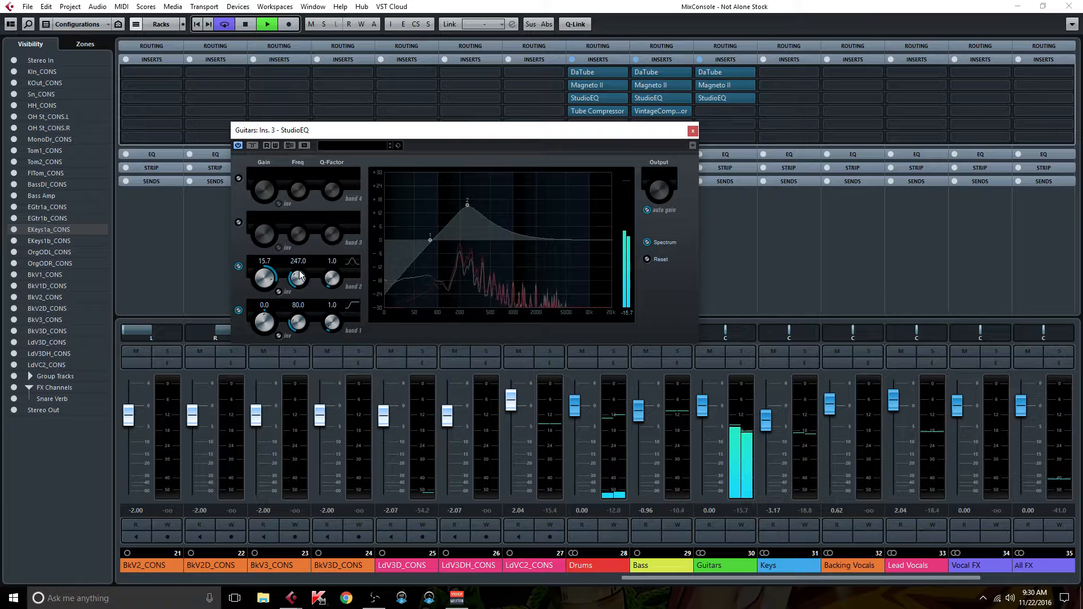
pyautogui.moveTo(330, 282); pyautogui.dragTo(336, 246)
pyautogui.moveTo(467, 202); pyautogui.dragTo(464, 203)
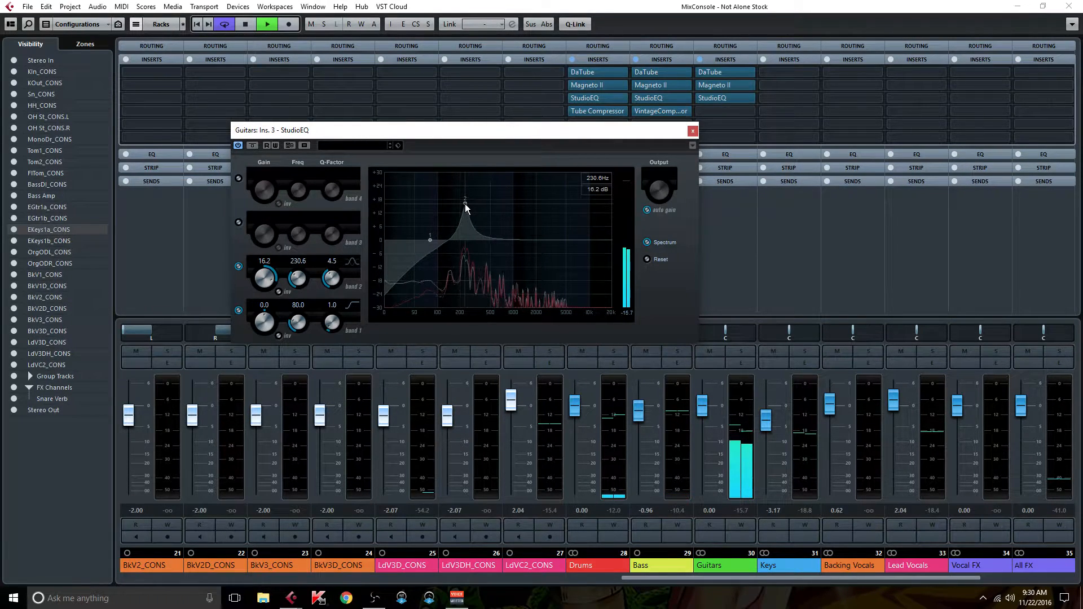
pyautogui.moveTo(265, 278); pyautogui.dragTo(276, 323)
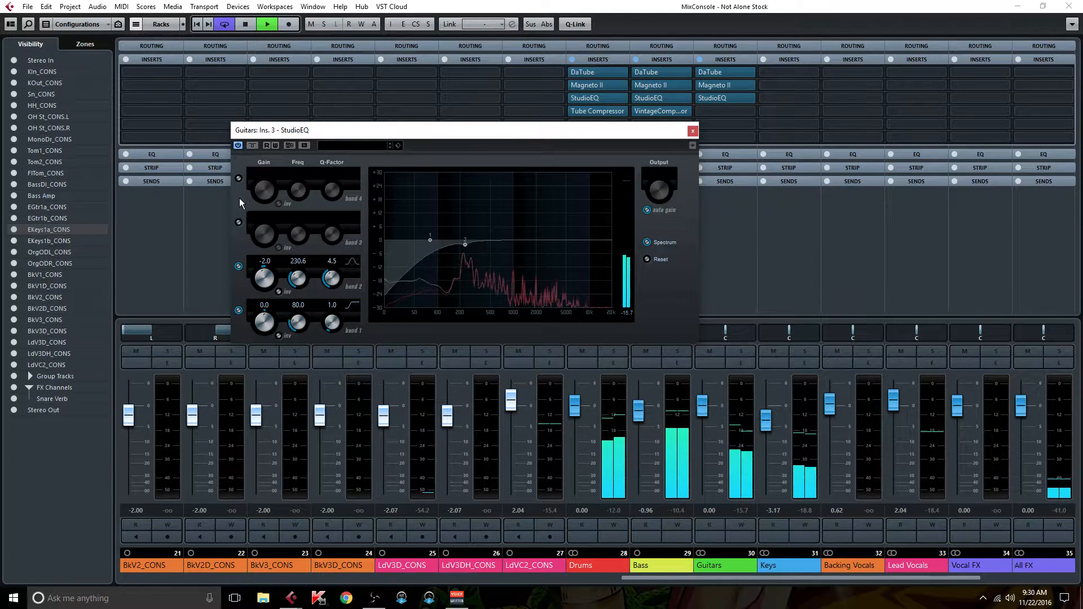
# Enable band 3 of the Guitars StudioEQ, sweep a narrow boost over the upper mids, and cut -3.8 dB at 2546 Hz with Q 4.0
pyautogui.click(239, 222)
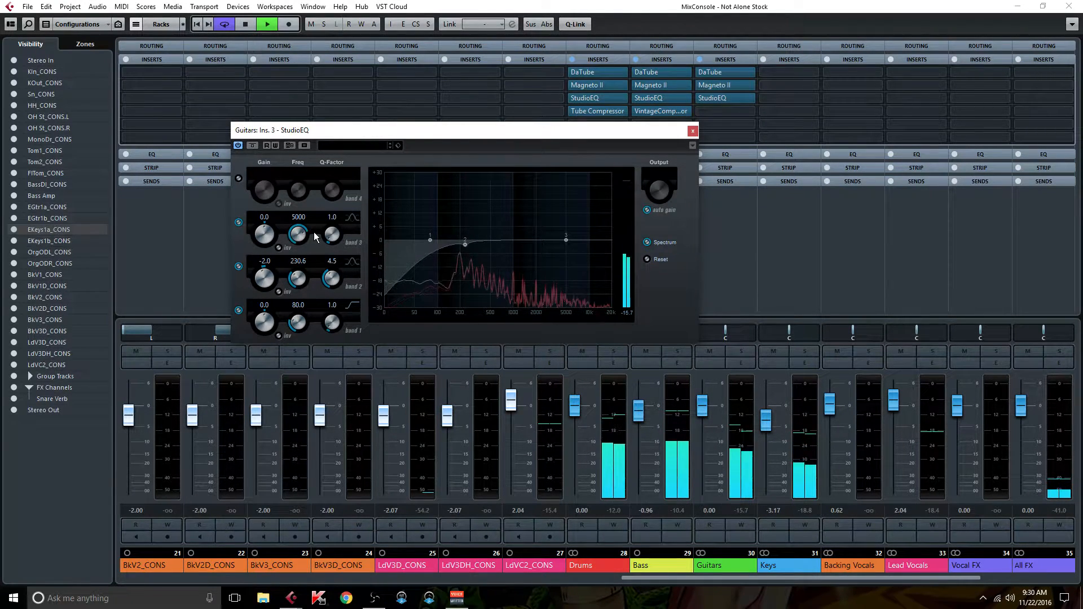
pyautogui.moveTo(263, 230); pyautogui.dragTo(341, 215)
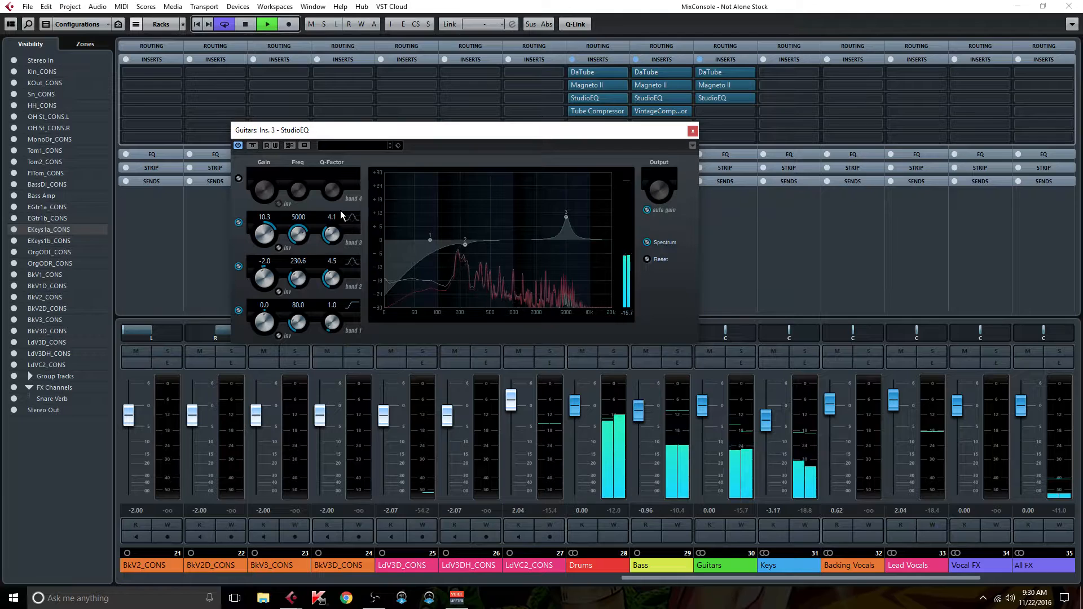
pyautogui.scroll(-3, 261, 232)
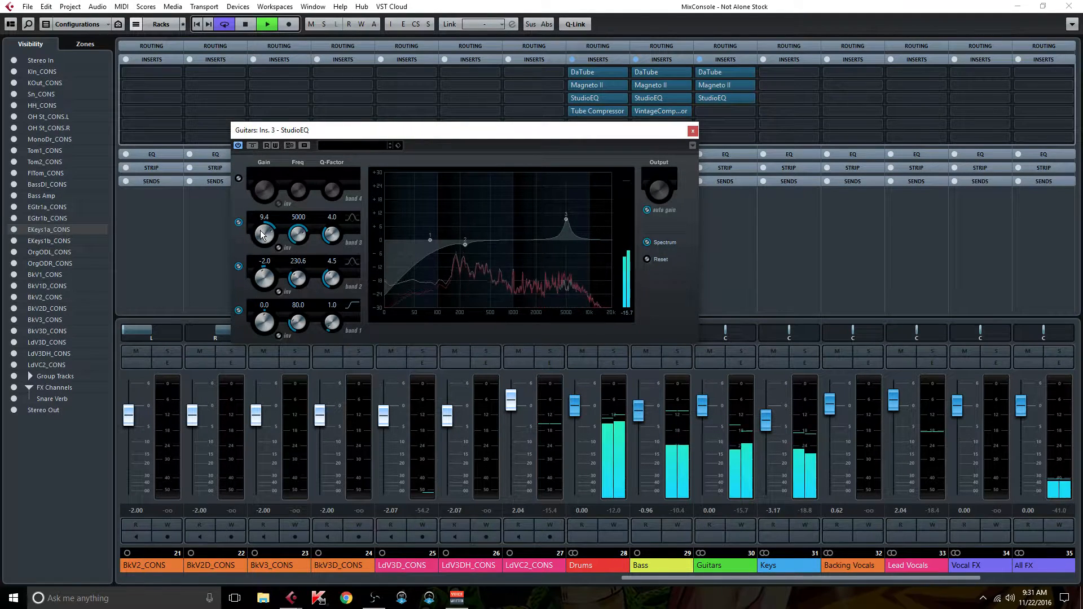
pyautogui.scroll(-2, 261, 234)
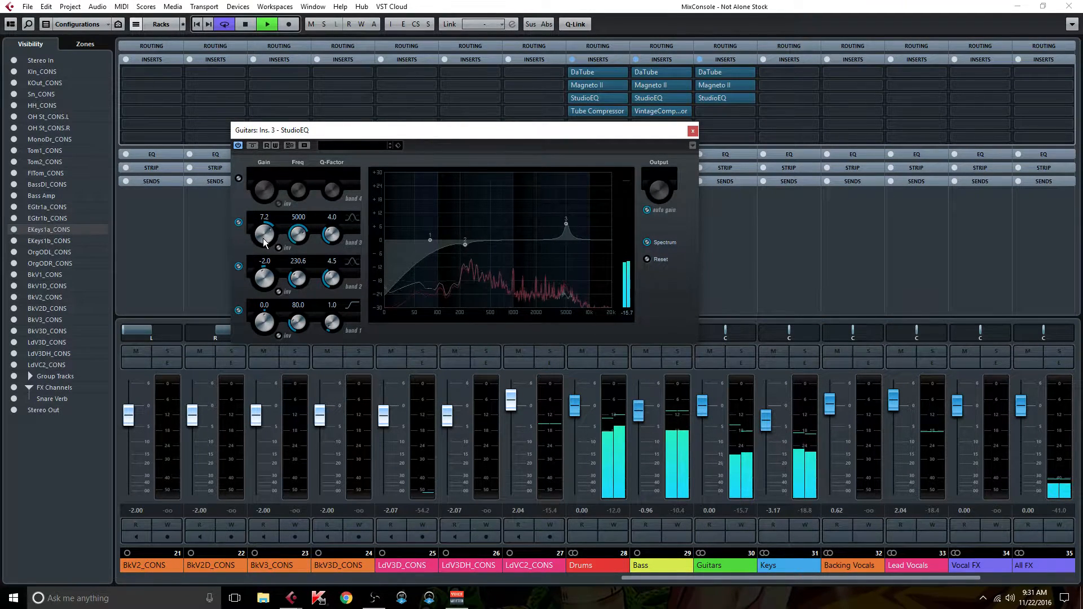
pyautogui.scroll(-5, 297, 239)
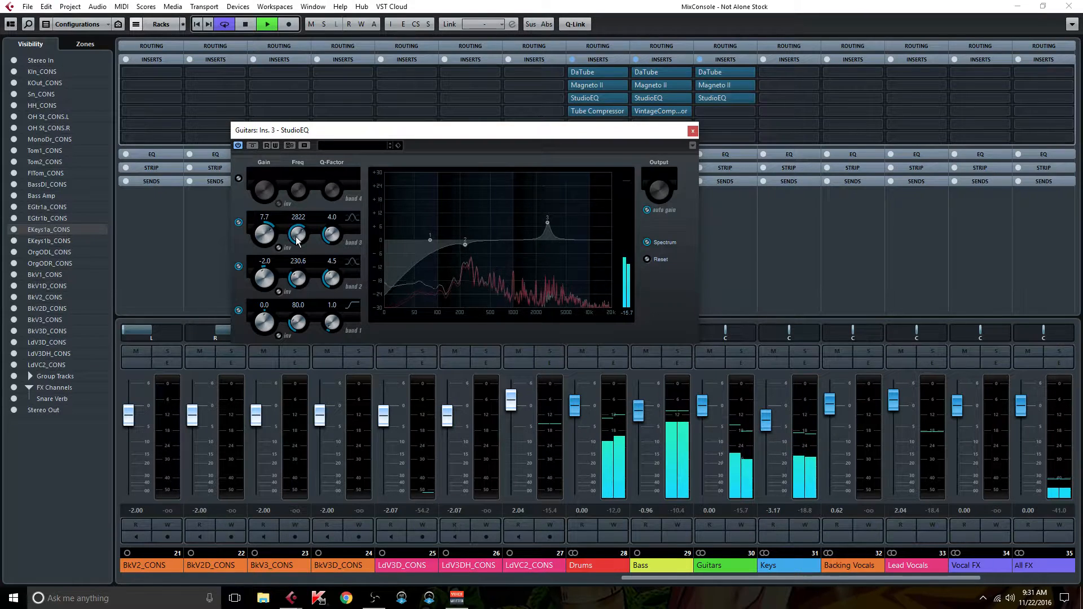
pyautogui.scroll(-2, 297, 240)
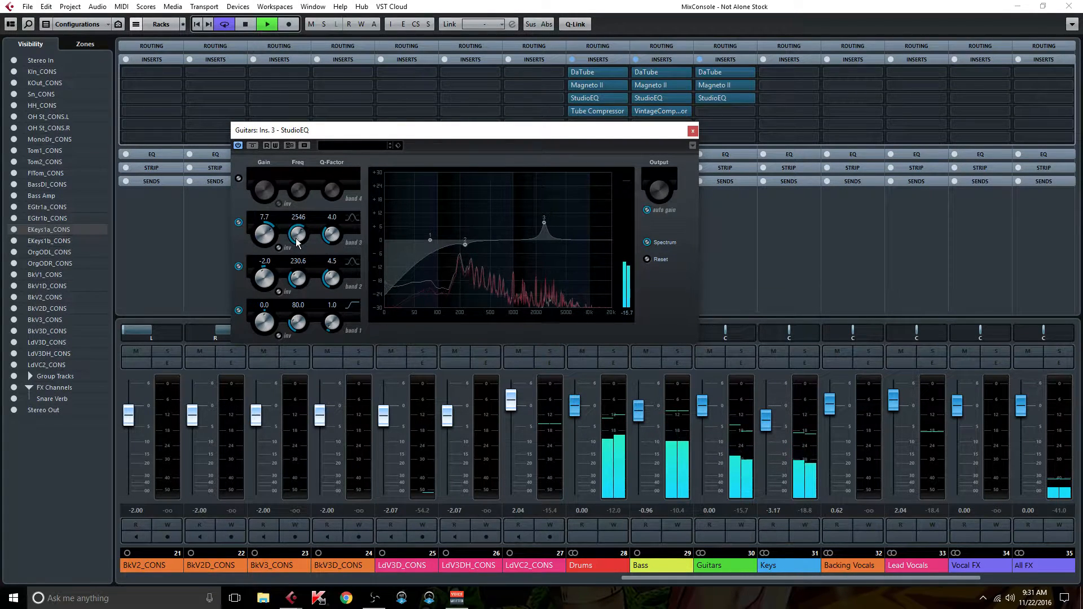
pyautogui.moveTo(261, 231); pyautogui.dragTo(265, 254)
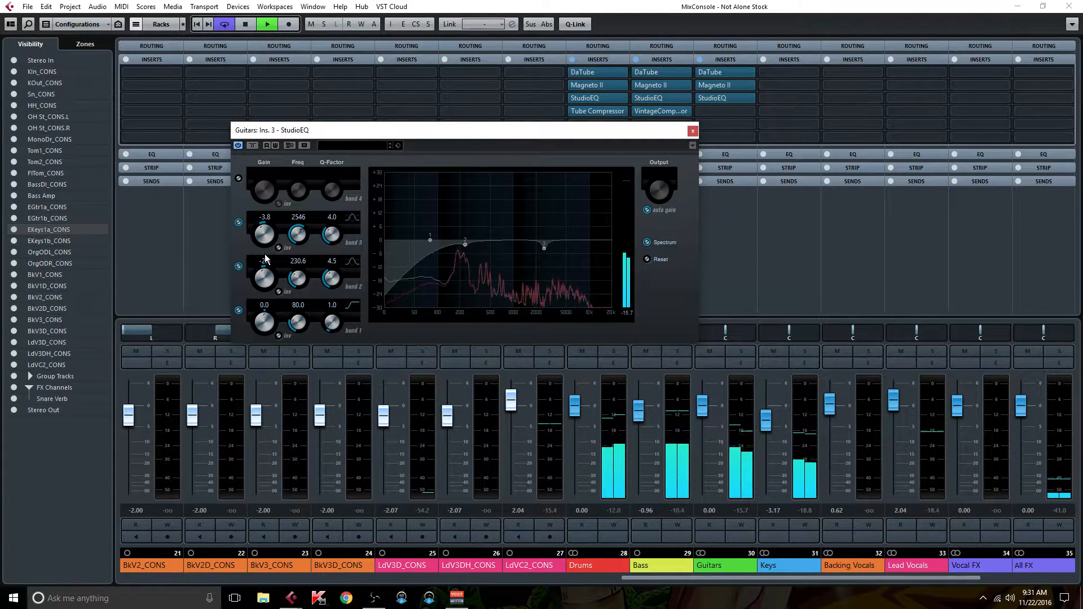
# Enable StudioEQ band 4 as a Cut filter at 15463 Hz, comparing against bypass, and close the plug-in window
pyautogui.click(238, 179)
pyautogui.click(351, 177)
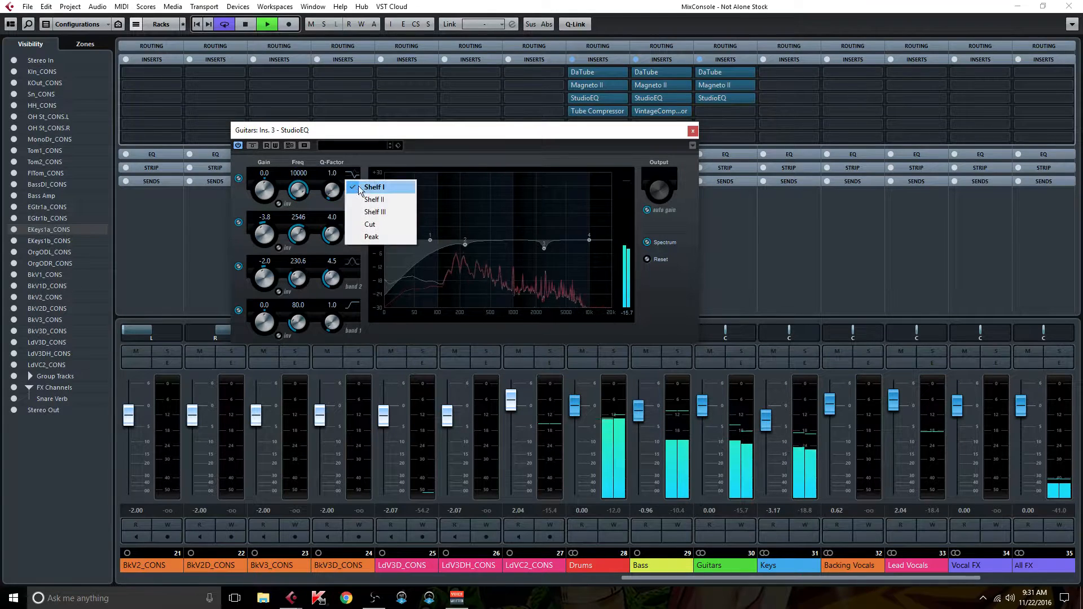
pyautogui.click(374, 221)
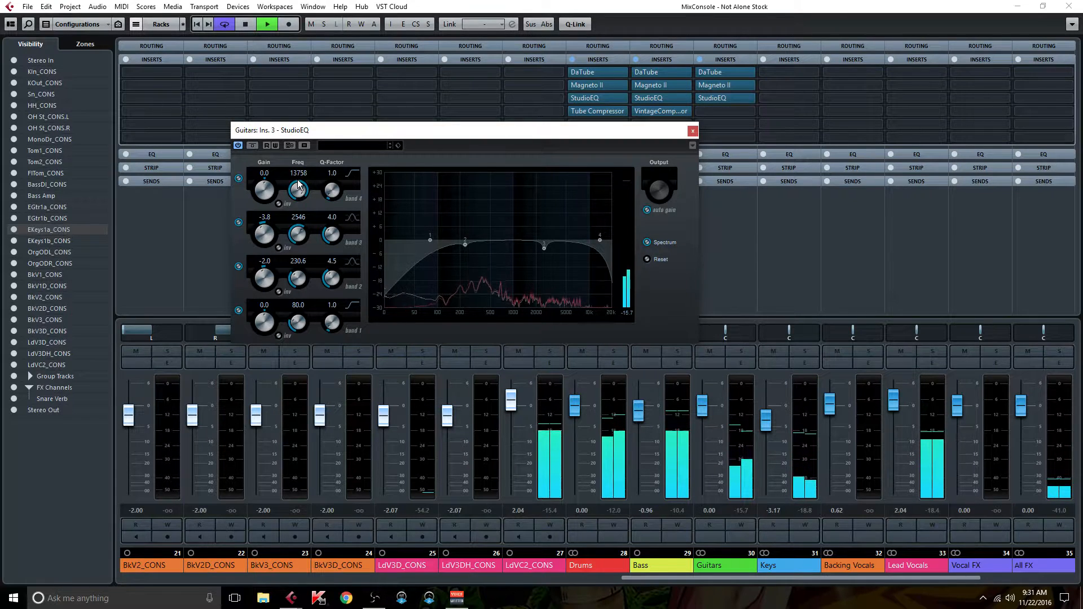
pyautogui.click(255, 145)
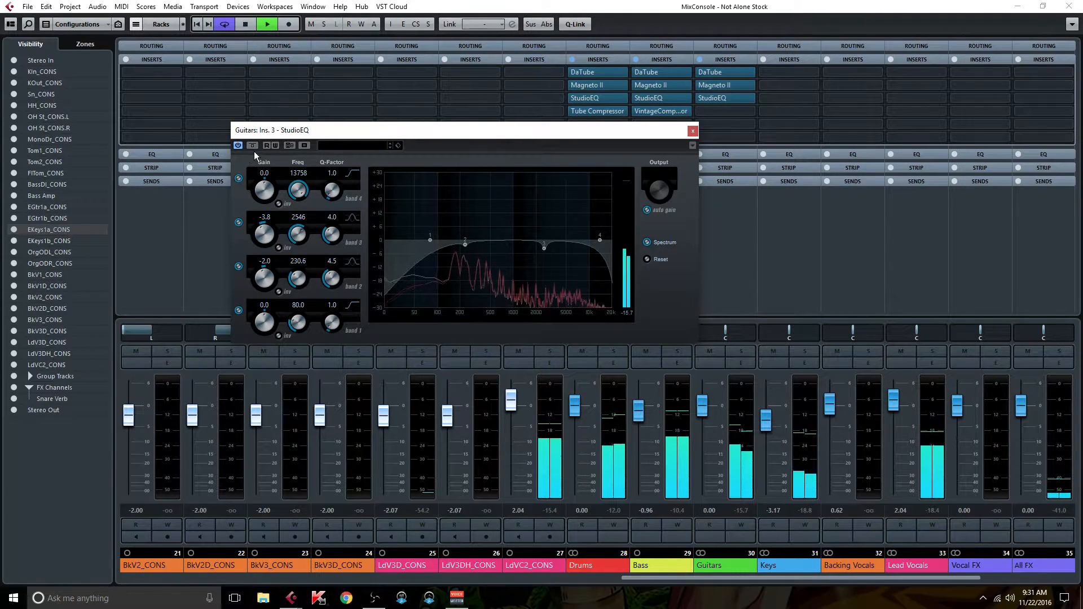
pyautogui.moveTo(295, 190); pyautogui.dragTo(295, 186)
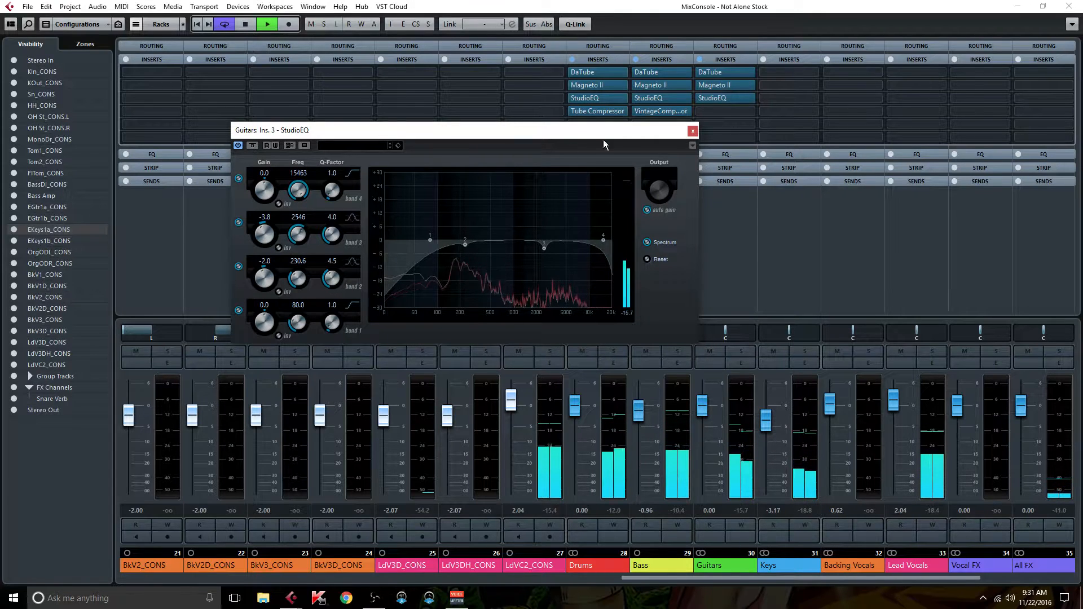
pyautogui.click(692, 131)
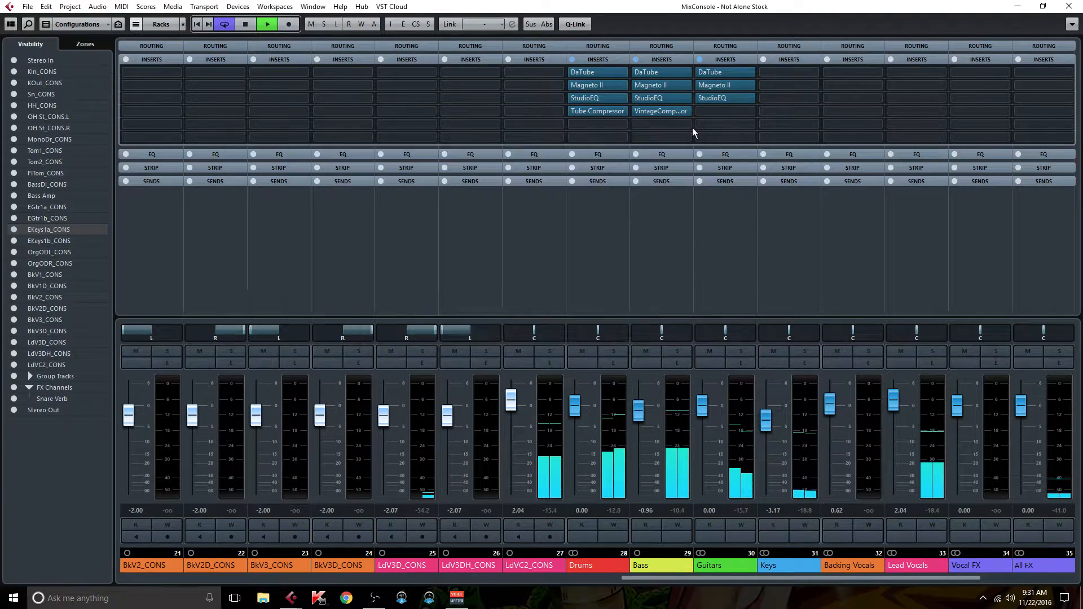
# Insert Steinberg's Compressor in the fourth insert slot of the Guitars group channel
pyautogui.click(749, 111)
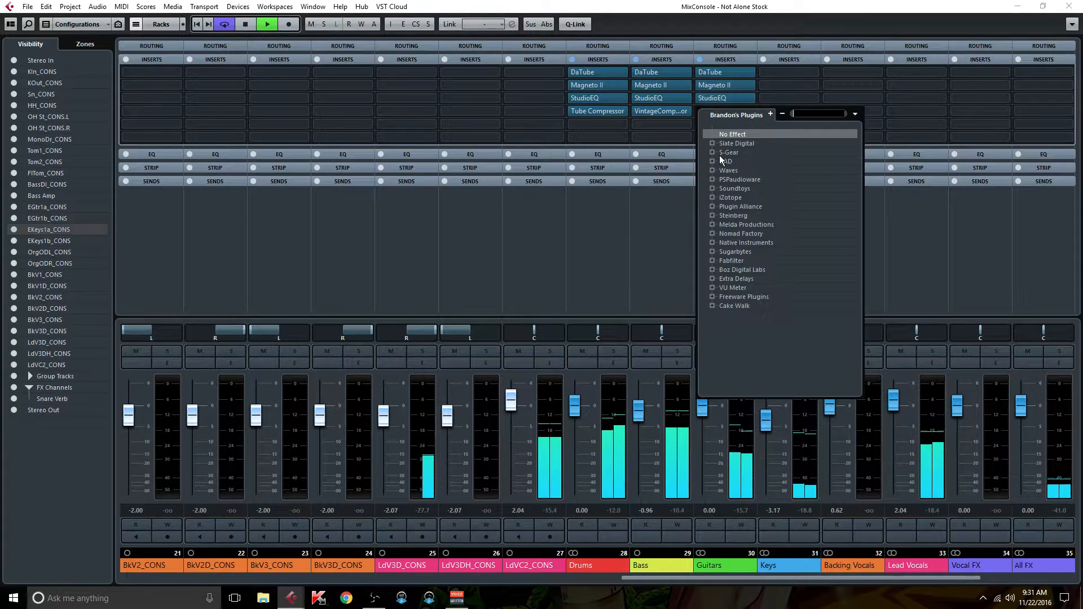
pyautogui.click(712, 215)
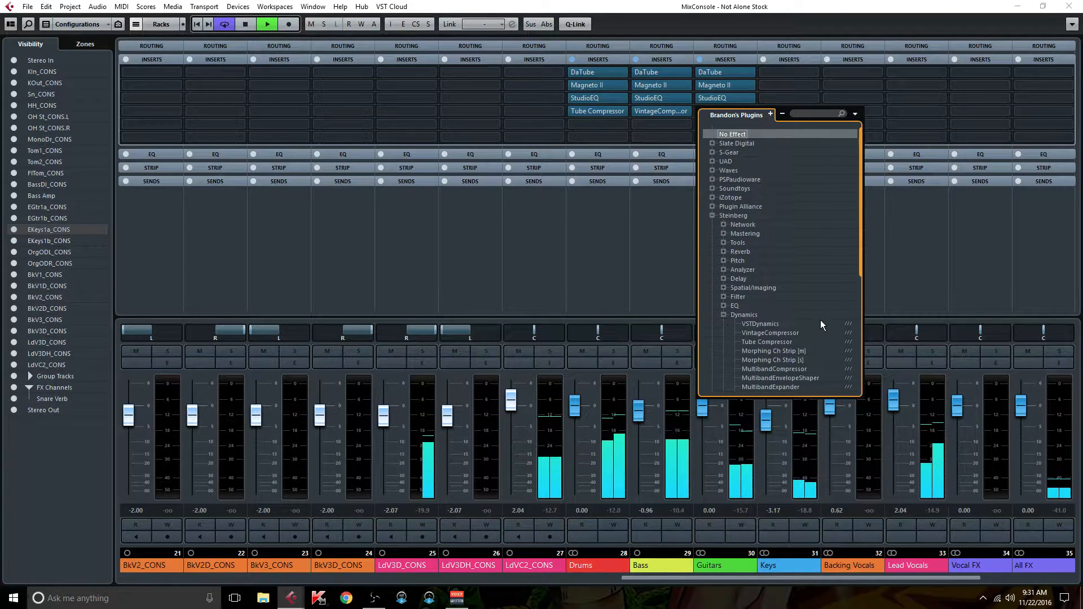
pyautogui.scroll(-4, 820, 320)
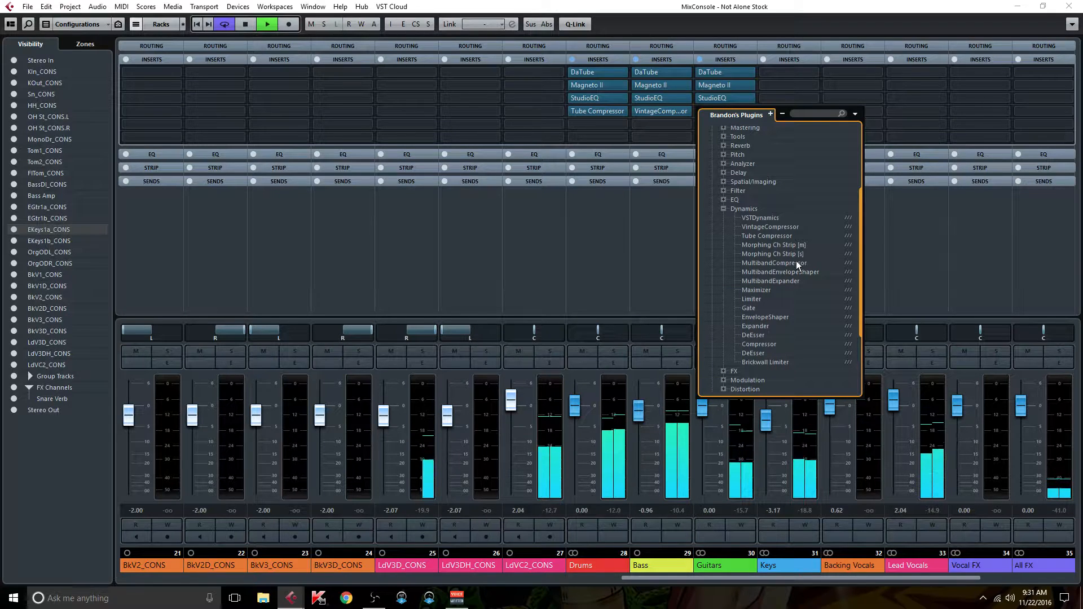
pyautogui.click(773, 344)
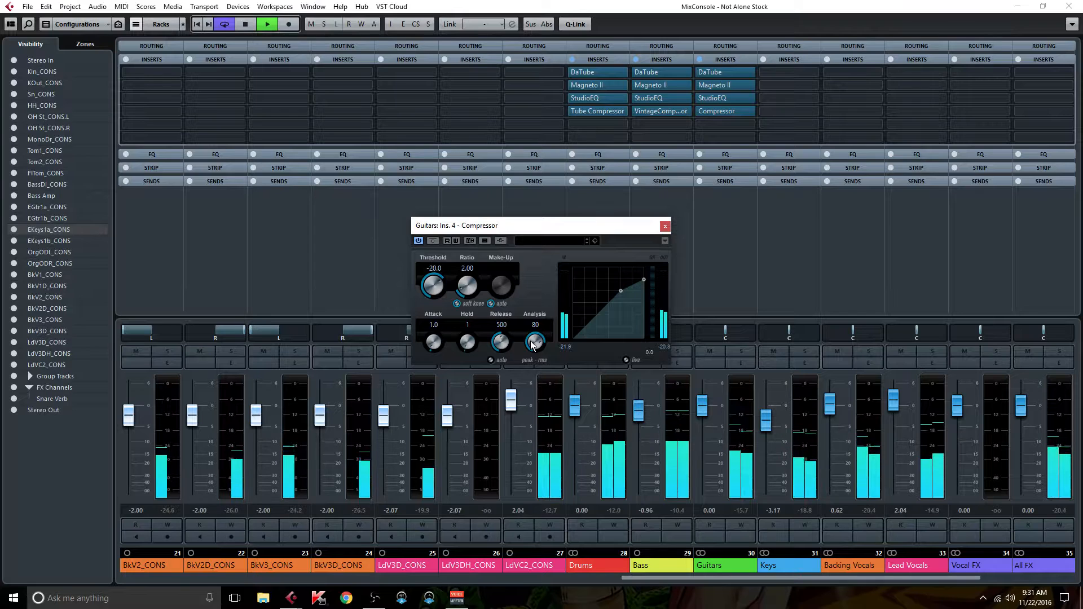
# Set the Guitars Compressor to analysis 0, ratio 4.07, attack 26.0 and auto release, and close its window
pyautogui.moveTo(530, 342); pyautogui.dragTo(553, 472)
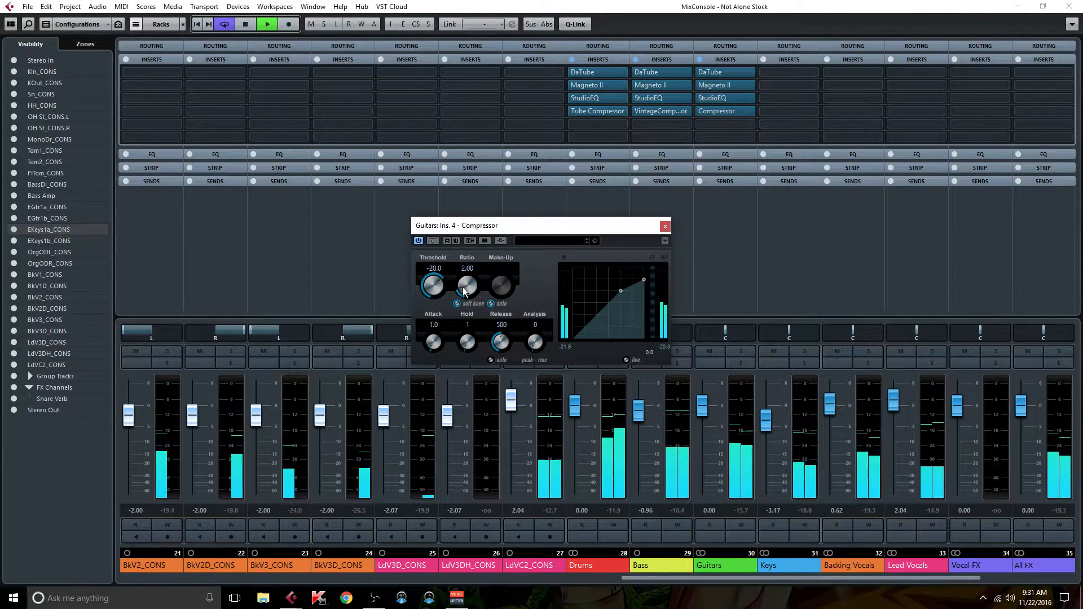
pyautogui.moveTo(459, 285)
pyautogui.mouseDown()
pyautogui.moveTo(467, 266)
pyautogui.moveTo(465, 280)
pyautogui.mouseUp()
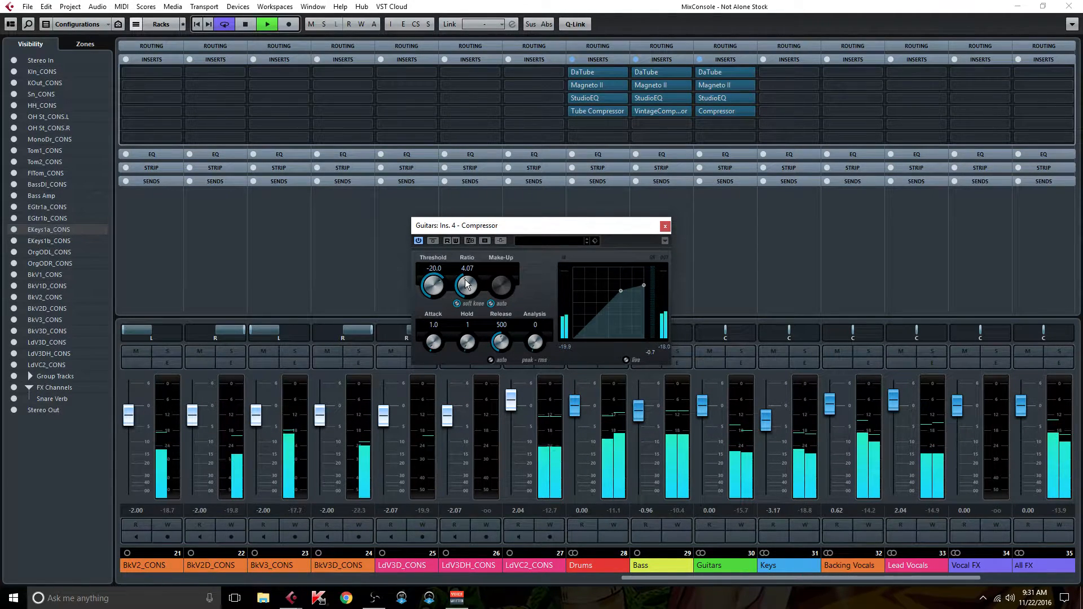
pyautogui.moveTo(424, 342); pyautogui.dragTo(439, 324)
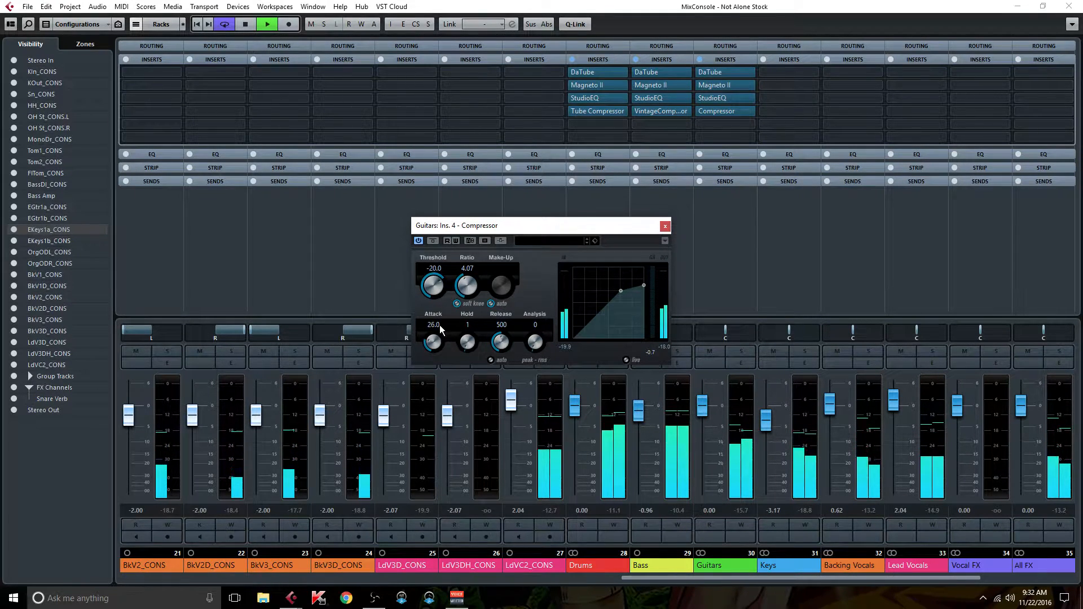
pyautogui.click(490, 360)
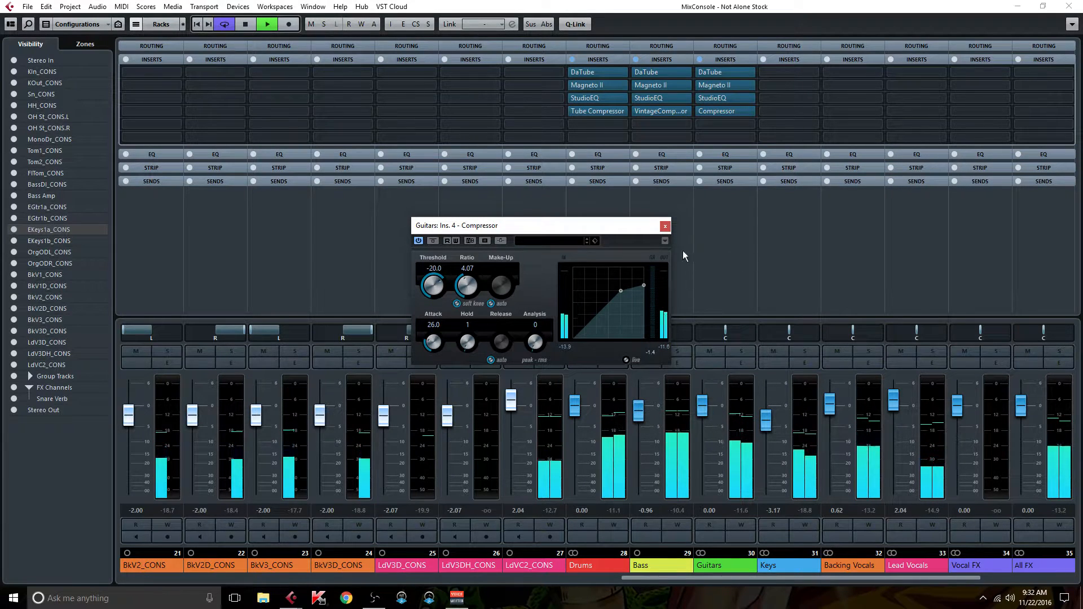
pyautogui.click(665, 228)
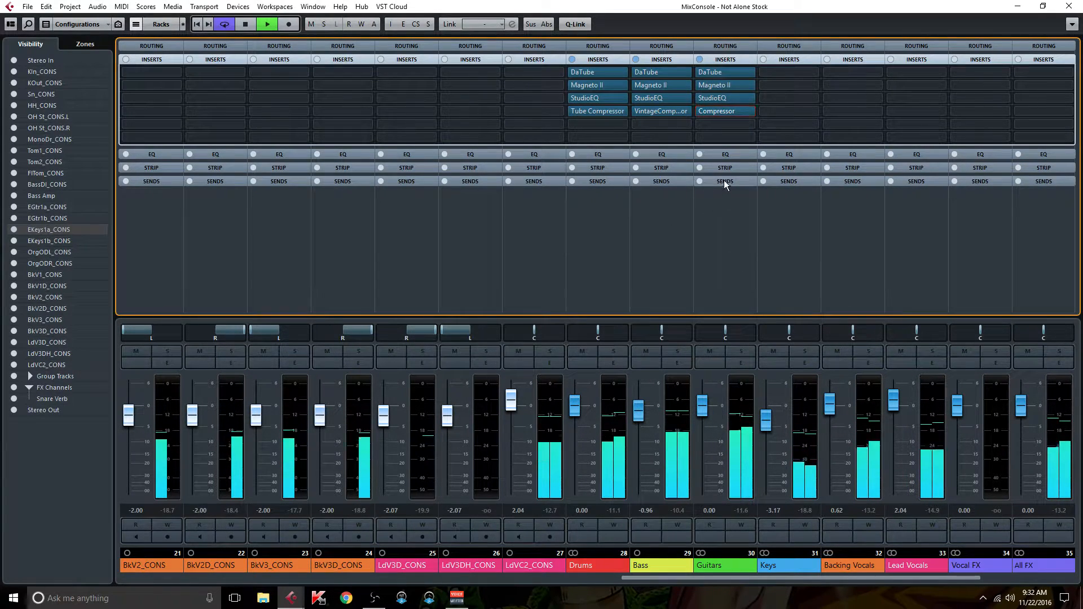
# Compare the Guitars inserts bypassed and active, and set the Compressor's make-up gain manually to 1.0 with auto make-up off
pyautogui.click(699, 59)
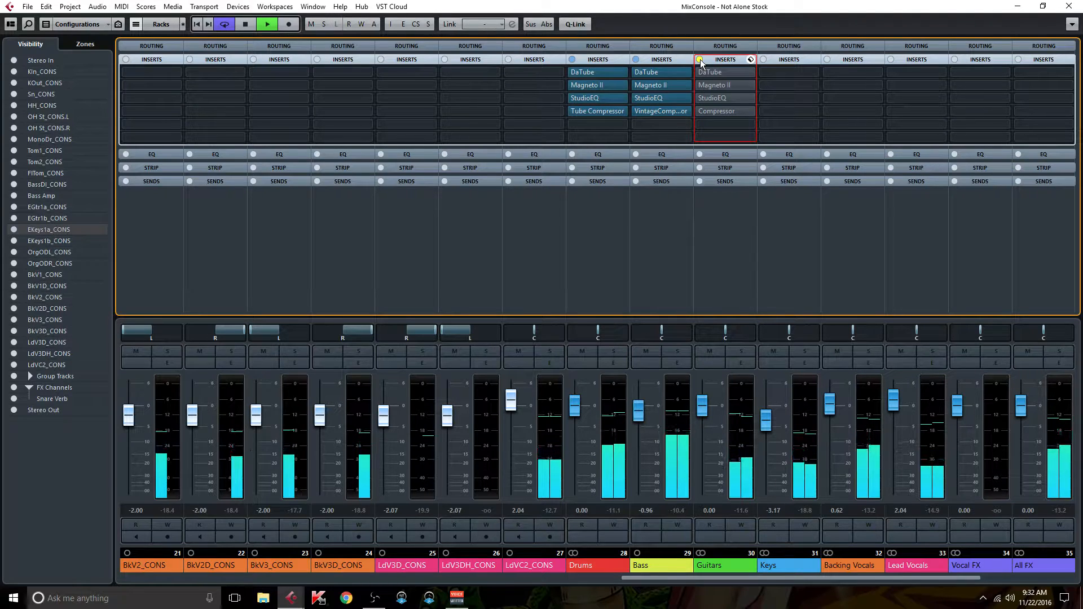
pyautogui.click(699, 59)
pyautogui.click(731, 113)
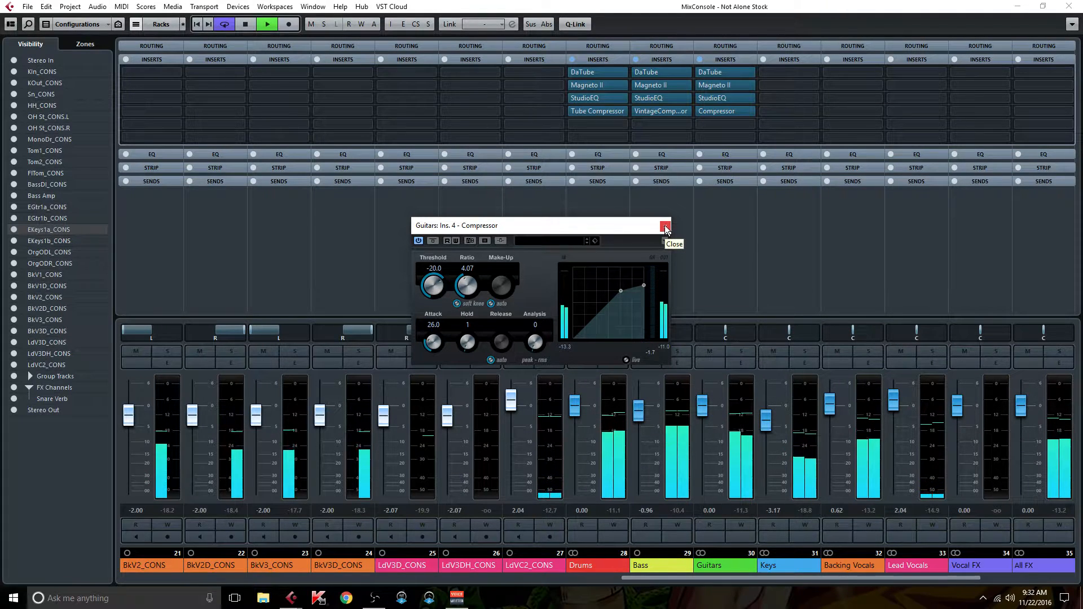
pyautogui.click(490, 302)
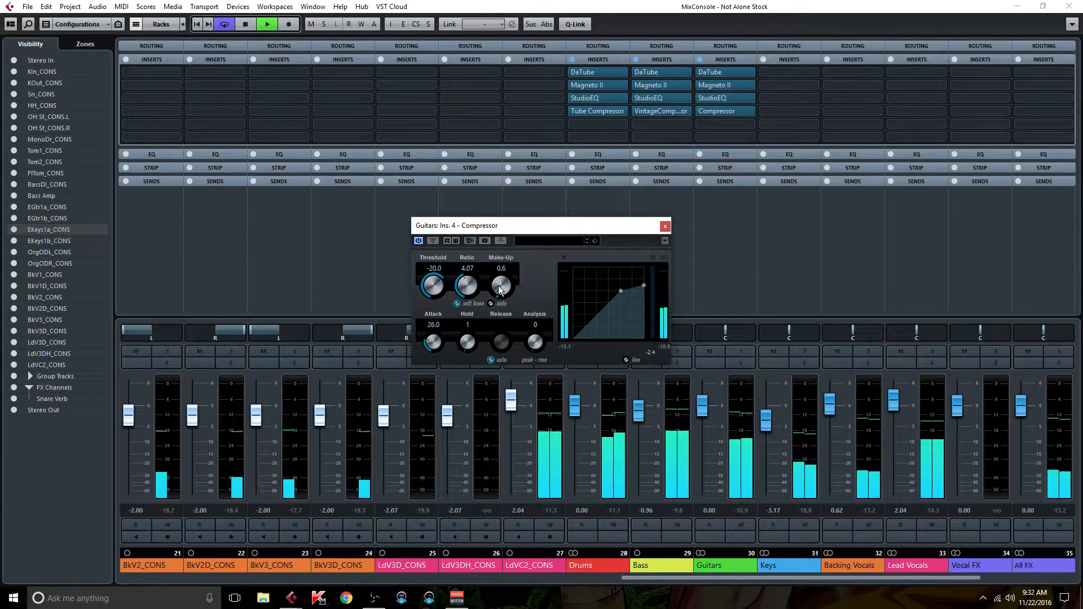
pyautogui.moveTo(498, 286); pyautogui.dragTo(498, 285)
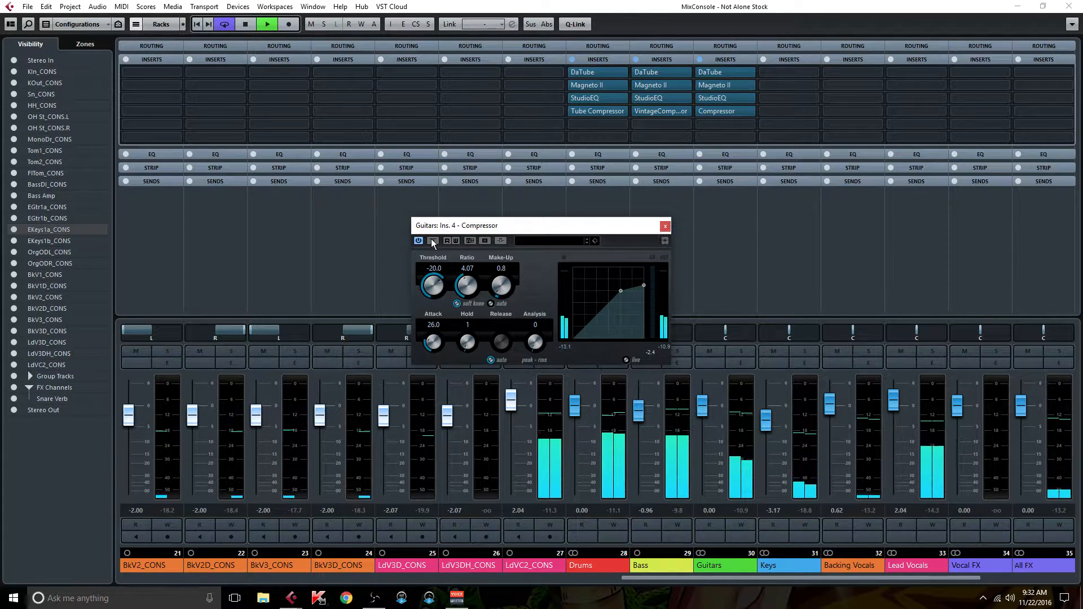
pyautogui.moveTo(499, 297); pyautogui.dragTo(497, 288)
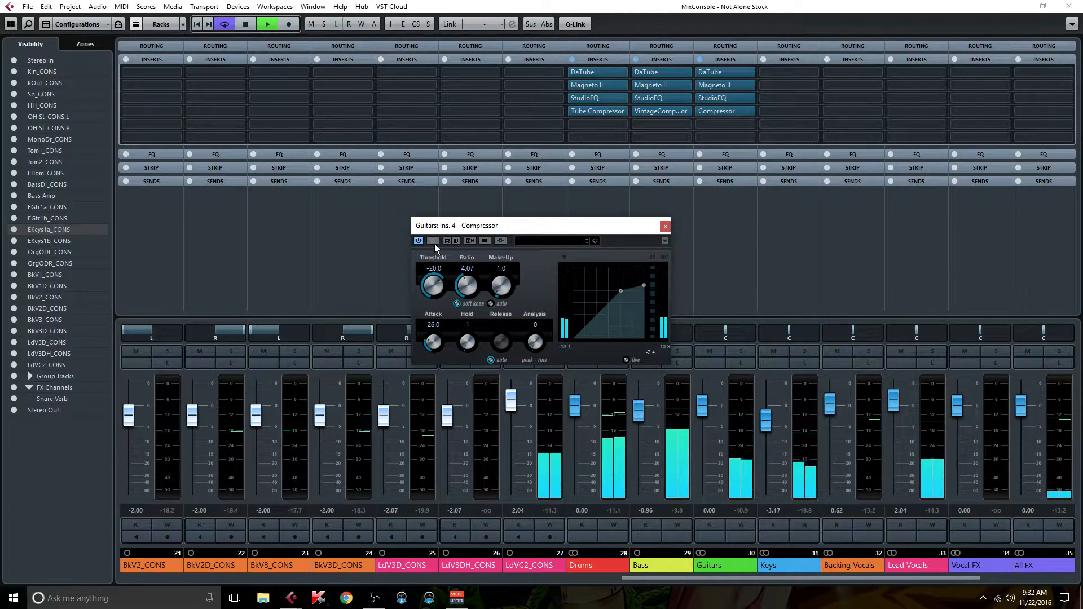
# Compare the Guitars channel again with all inserts bypassed and active, and close the Compressor window
pyautogui.click(699, 60)
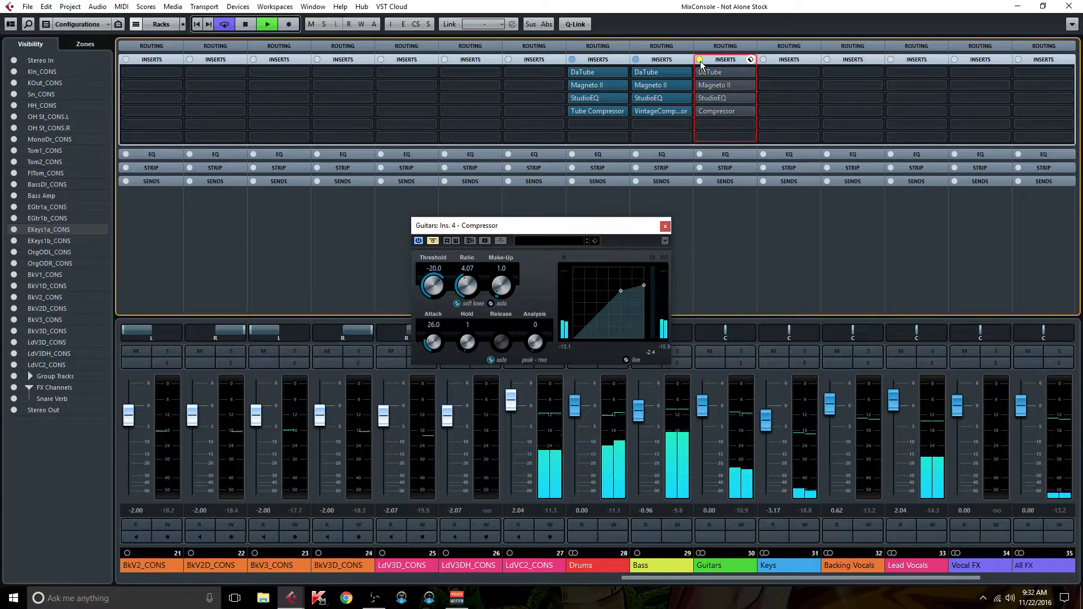
pyautogui.click(699, 60)
pyautogui.click(665, 225)
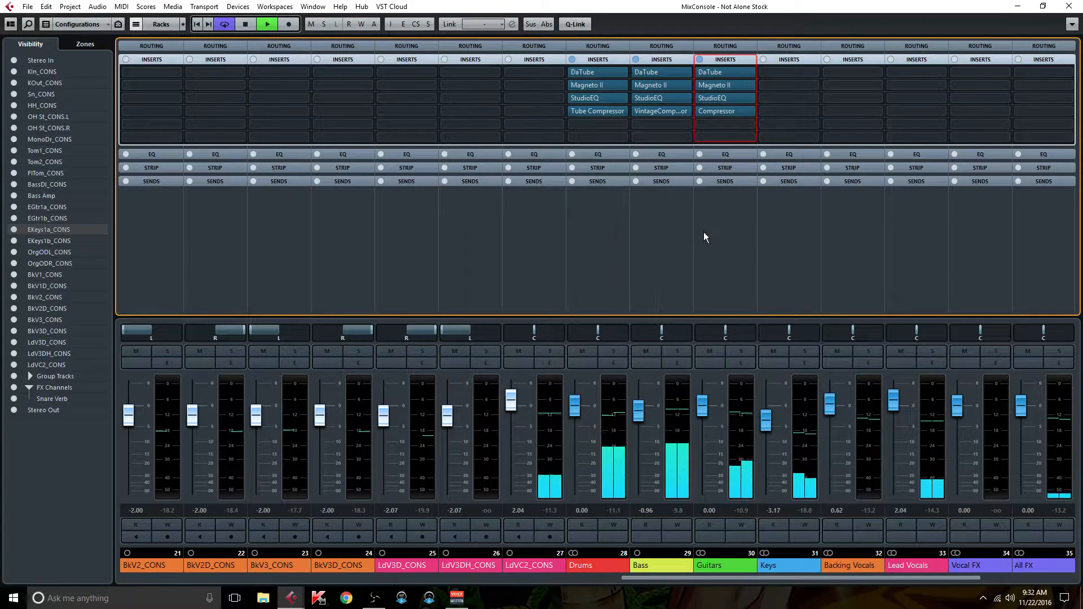
# Insert Steinberg's StudioEQ in the first insert slot of the EGtr1a_CONS channel
pyautogui.moveTo(629, 576); pyautogui.dragTo(374, 583)
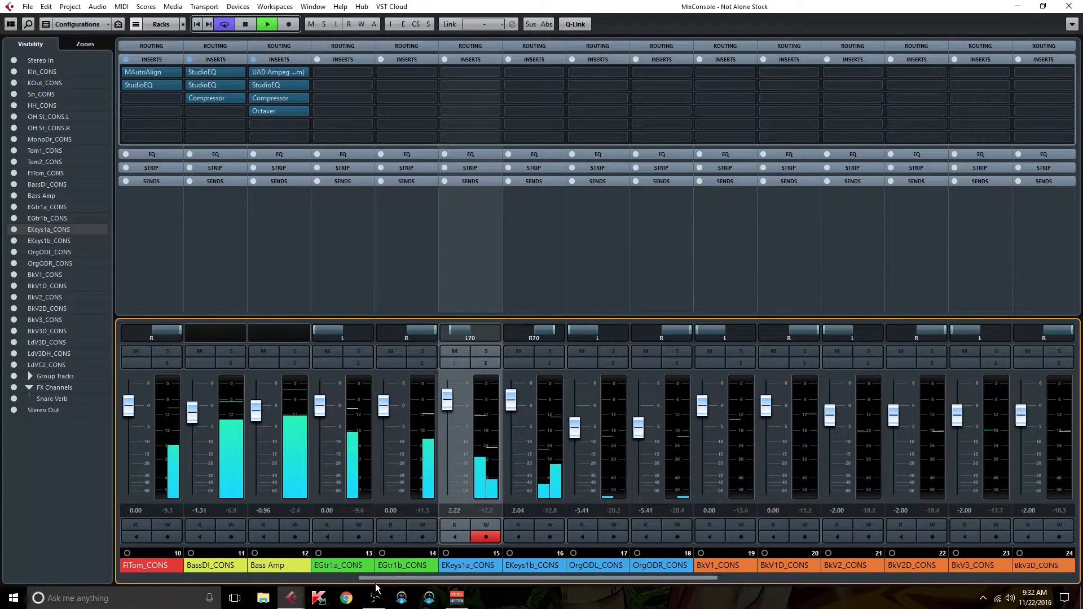
pyautogui.click(364, 73)
pyautogui.write('eq')
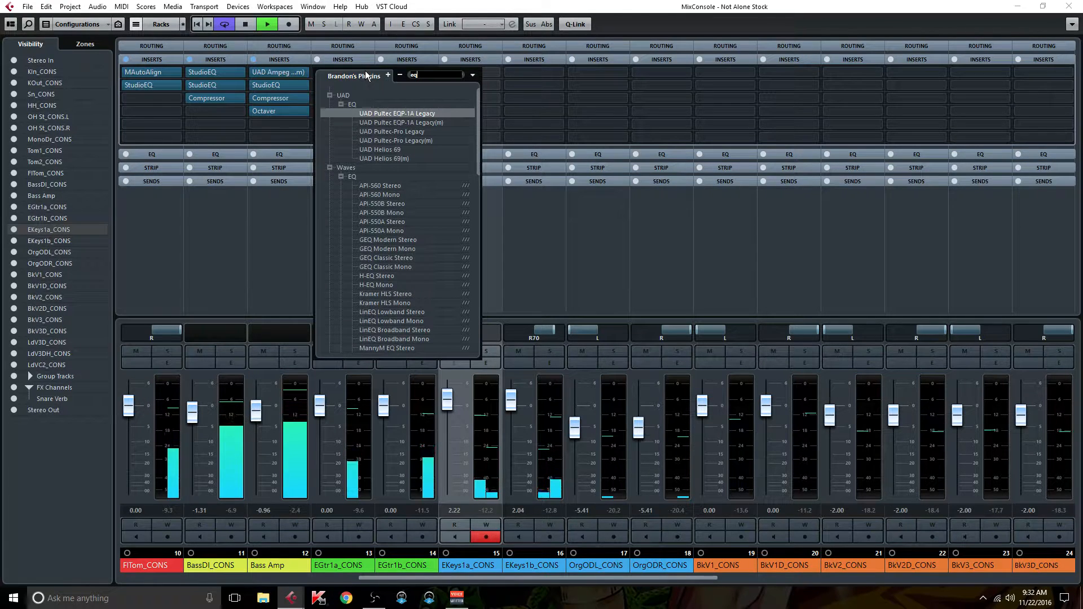
pyautogui.press('BackSpace')
pyautogui.press('BackSpace')
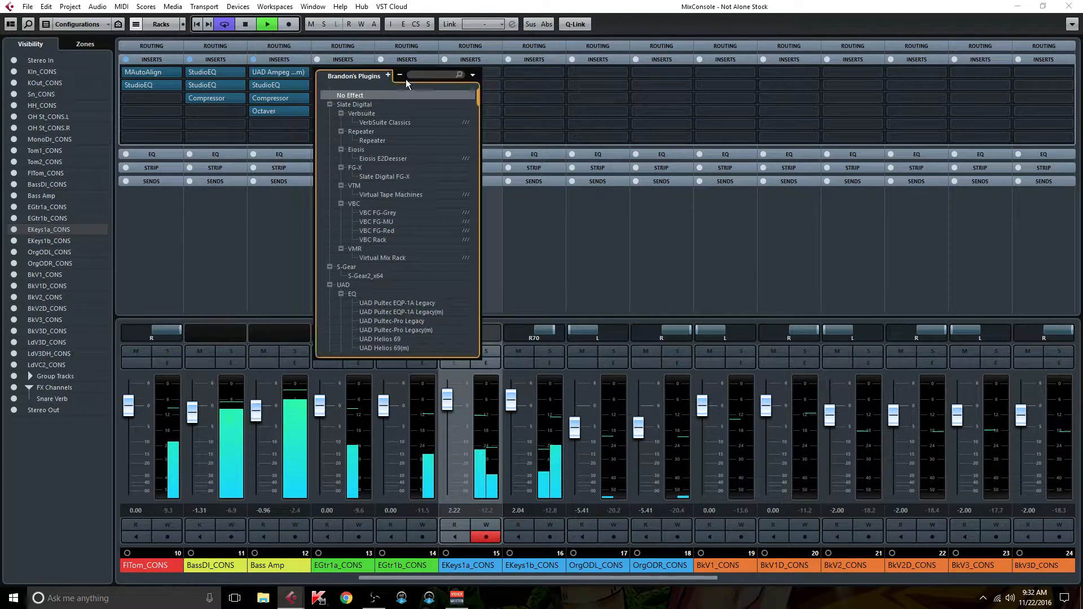
pyautogui.click(400, 74)
pyautogui.click(329, 176)
pyautogui.click(340, 266)
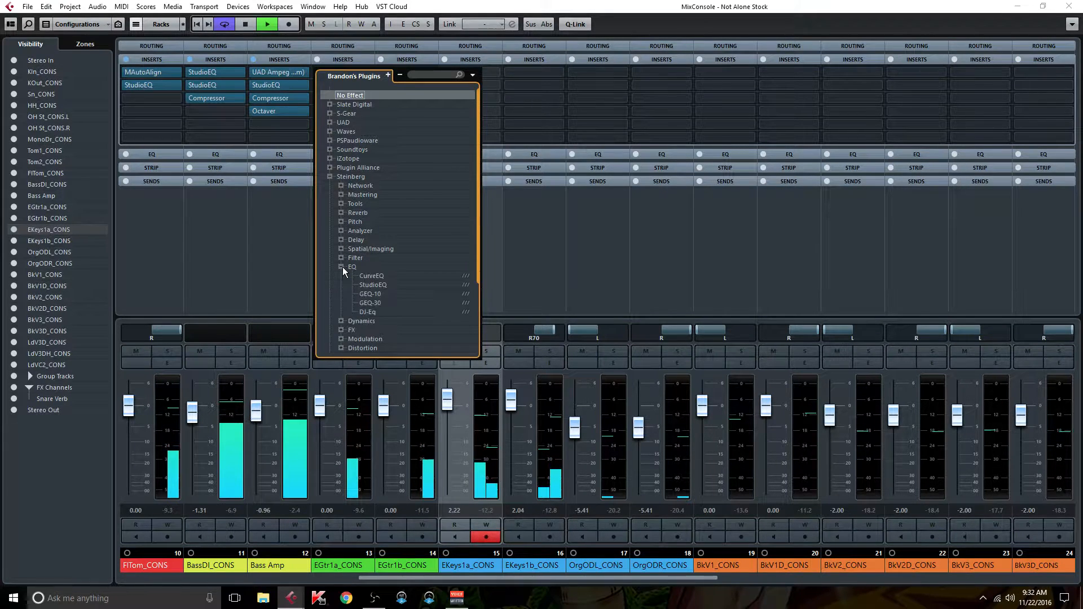
pyautogui.click(385, 285)
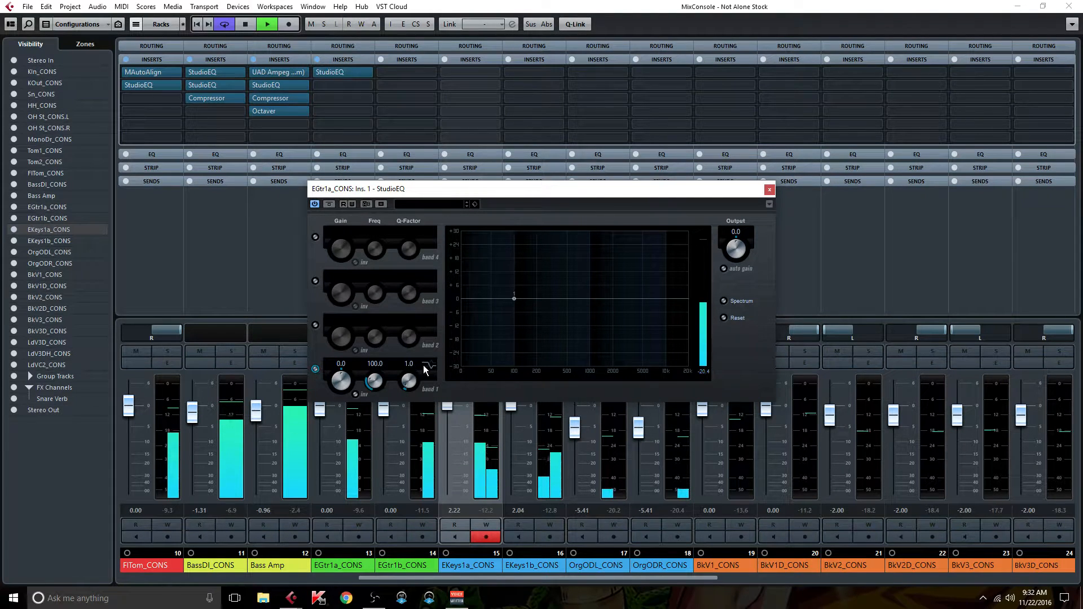
# Set band 1 of the EGtr1a_CONS StudioEQ to a Cut filter at 60 Hz
pyautogui.click(430, 365)
pyautogui.click(443, 414)
pyautogui.click(376, 363)
pyautogui.write('60')
pyautogui.press('Return')
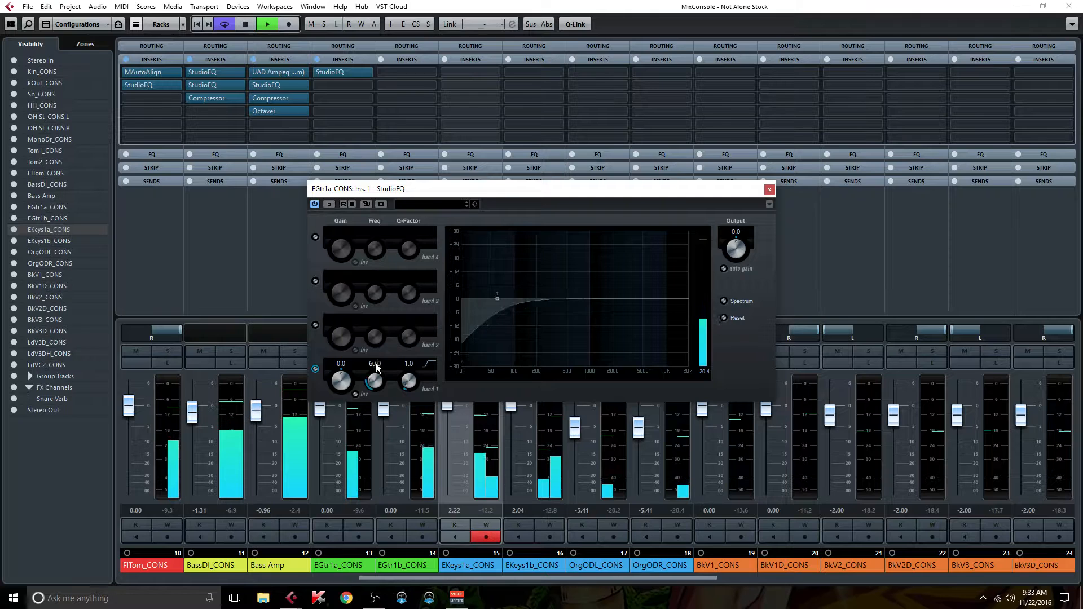
# Enable band 2 of the EGtr1a_CONS StudioEQ at 250 Hz and boost it by 2.6 dB
pyautogui.click(316, 324)
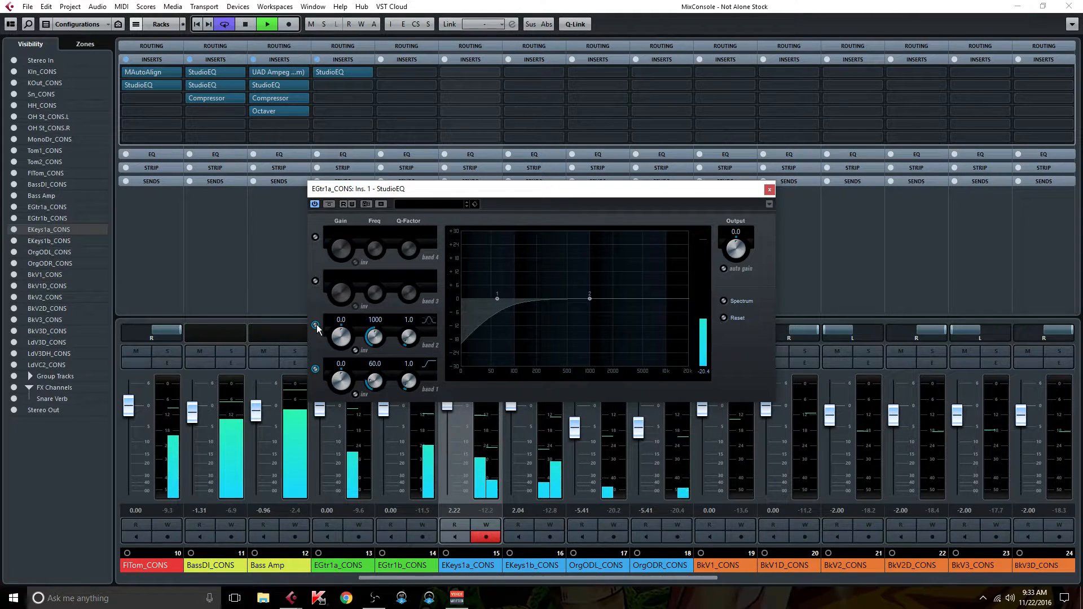
pyautogui.click(378, 319)
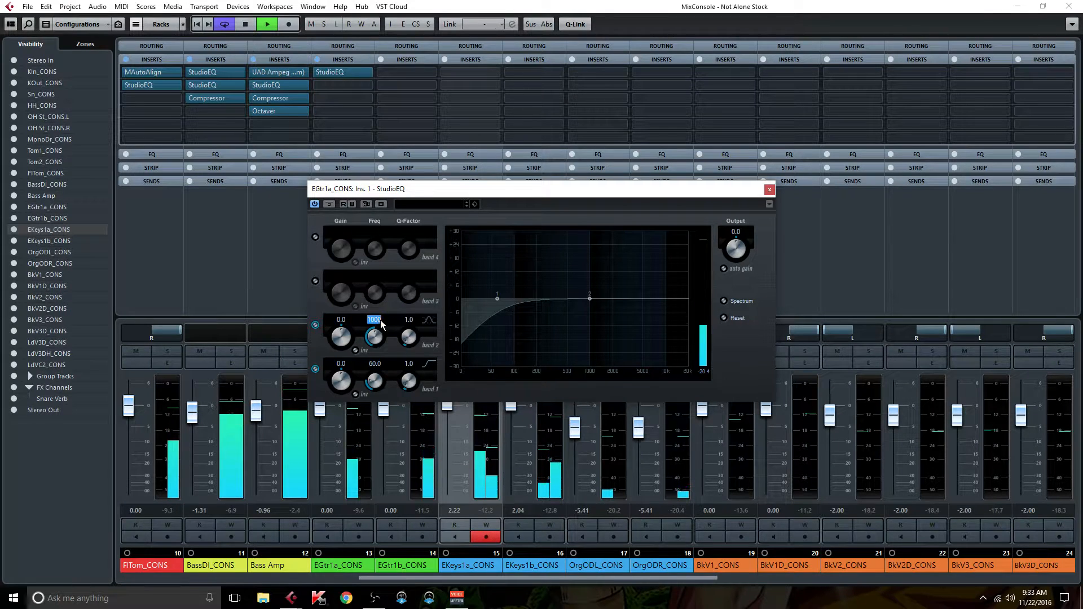
pyautogui.write('2')
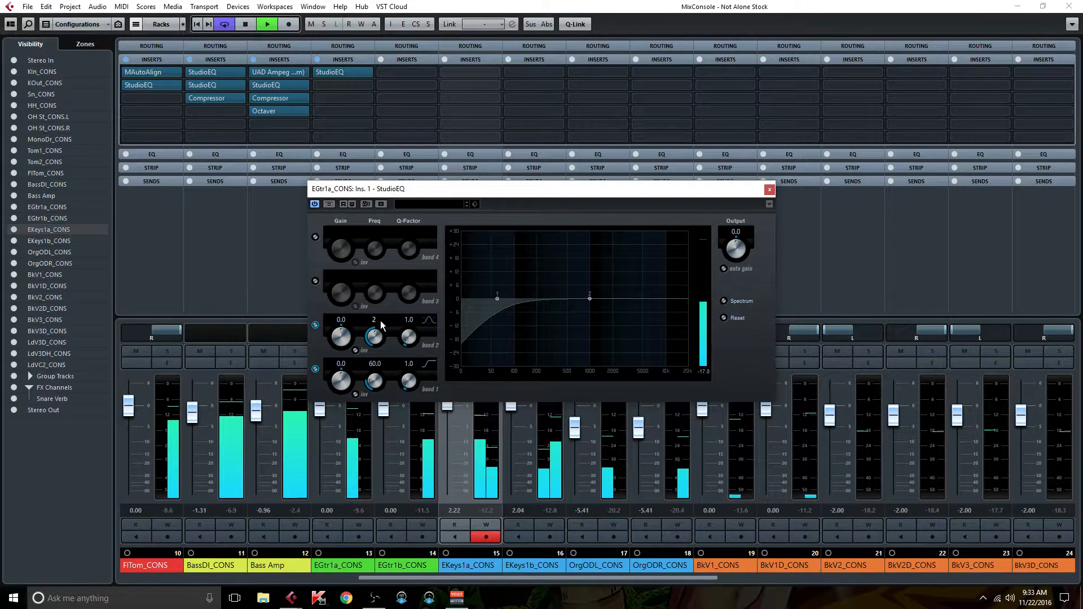
pyautogui.write('50')
pyautogui.press('Return')
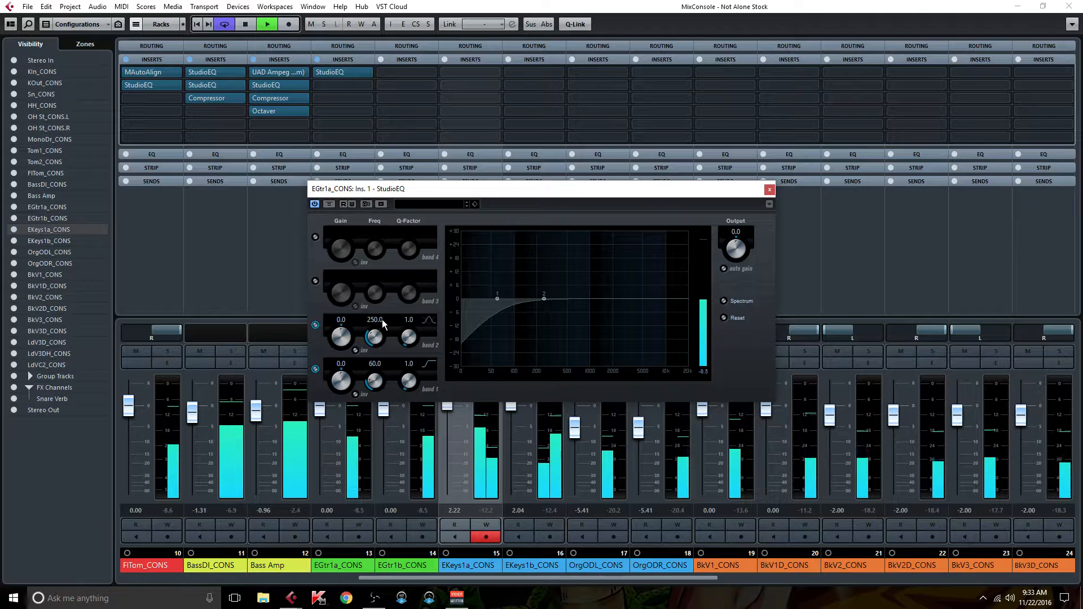
pyautogui.moveTo(341, 340); pyautogui.dragTo(341, 336)
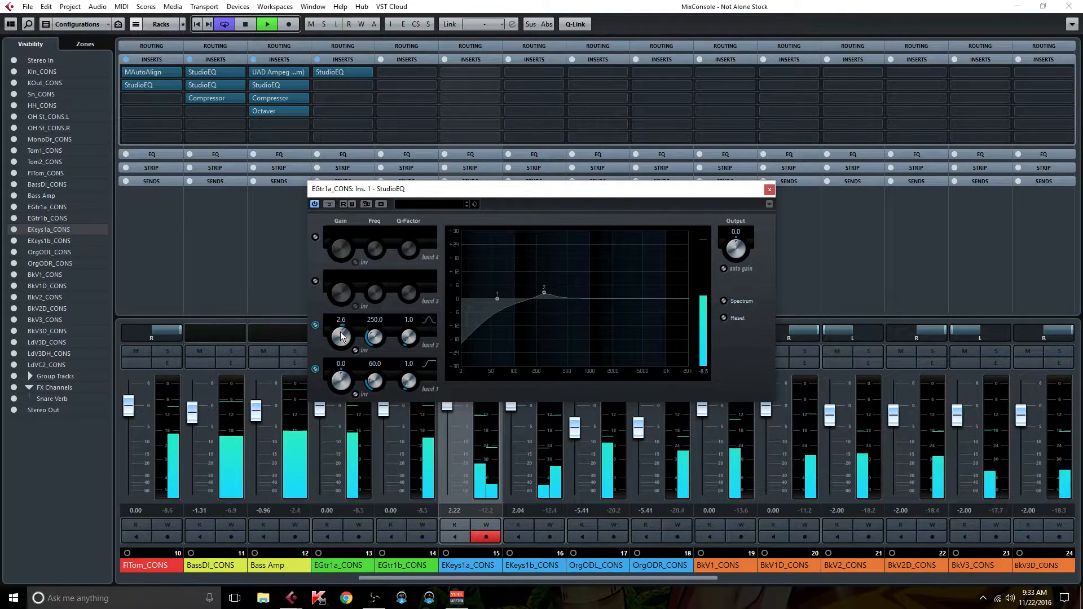
# Boost band 3 of the EGtr1a_CONS StudioEQ by 2.9 dB at 5000 Hz, and turn on auto gain and the spectrum display
pyautogui.click(316, 280)
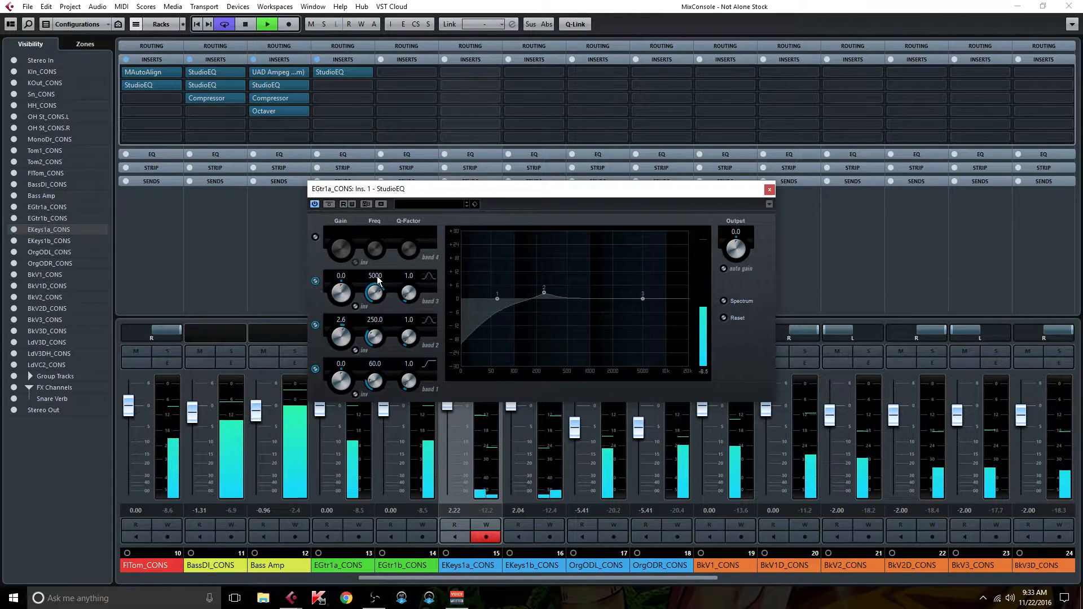
pyautogui.moveTo(341, 291); pyautogui.dragTo(341, 290)
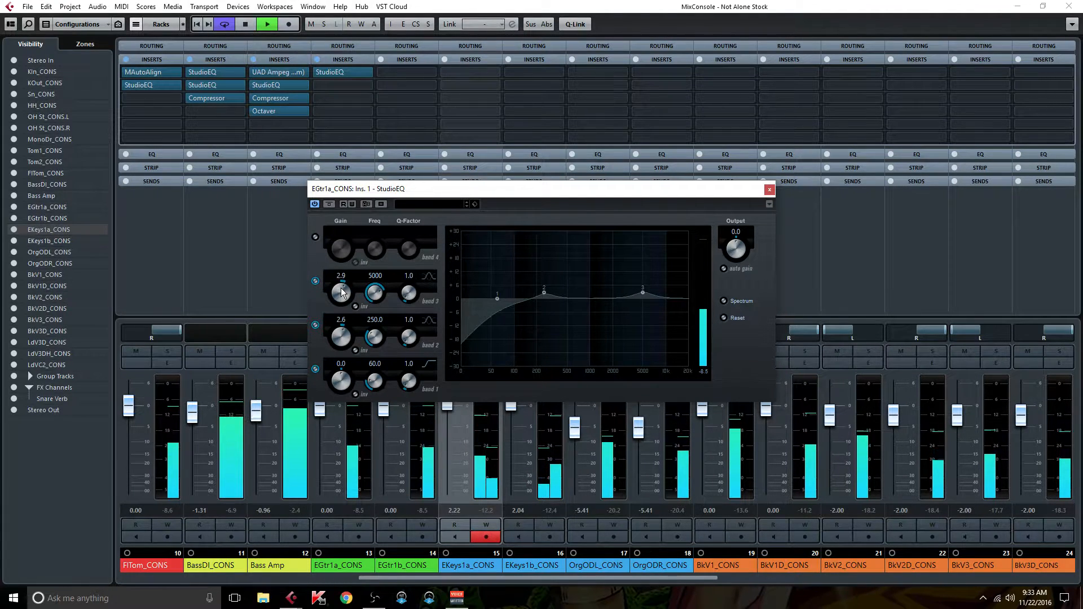
pyautogui.click(316, 236)
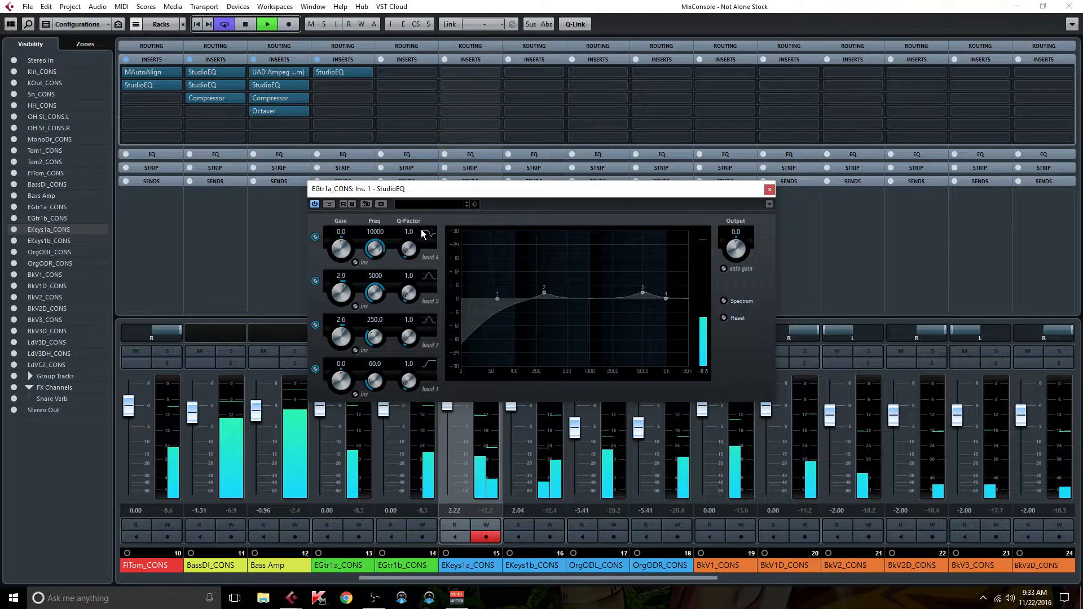
pyautogui.click(316, 236)
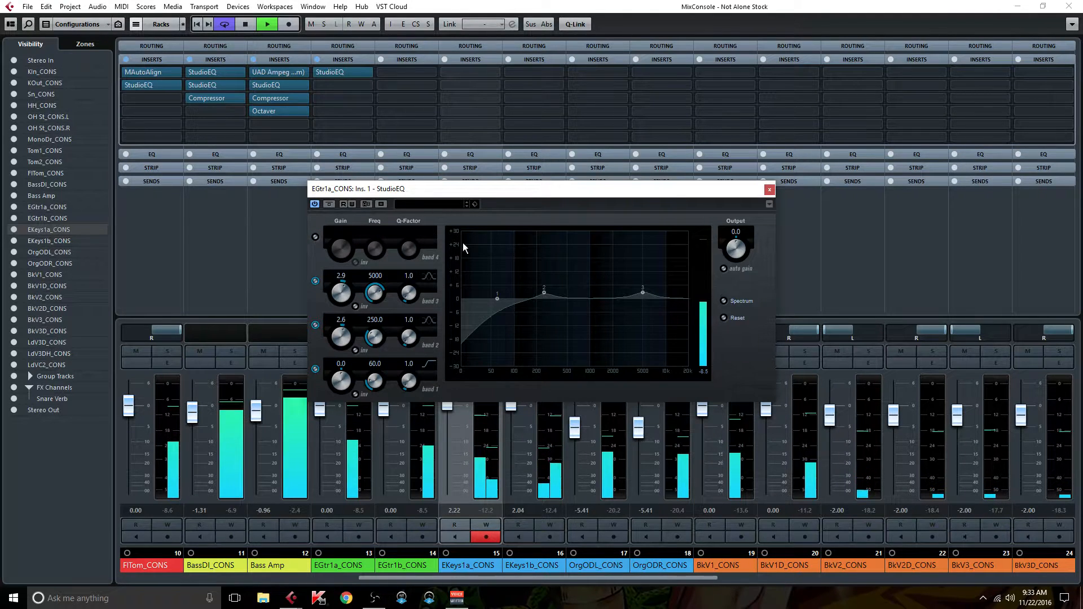
pyautogui.click(727, 300)
pyautogui.click(770, 188)
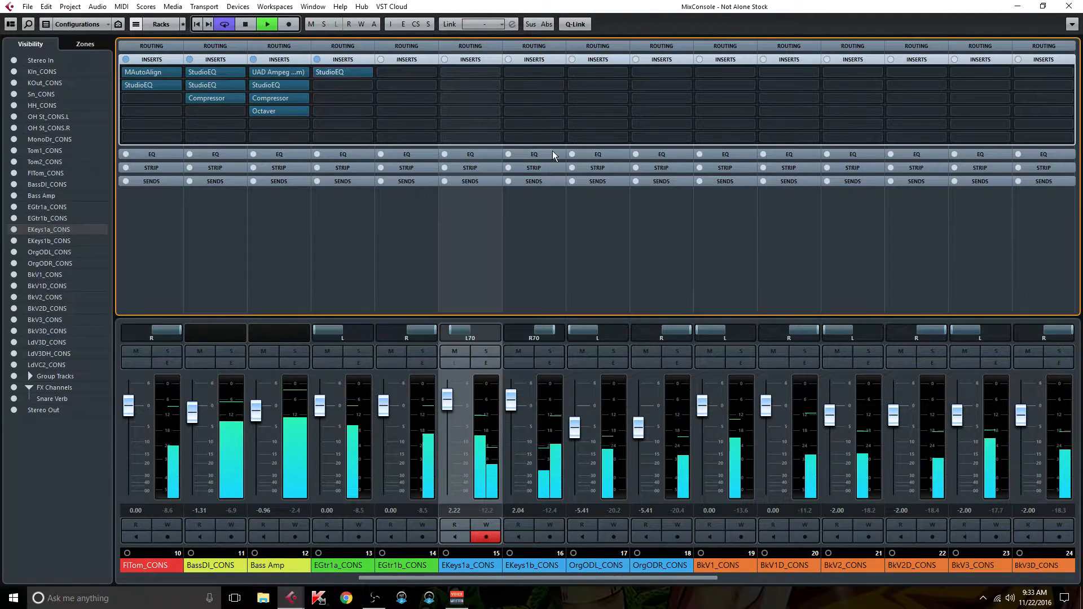
# Copy the EGtr1a_CONS StudioEQ to EGtr1b_CONS's first insert slot and invert the gains of bands 2 and 3 in the copy
pyautogui.moveTo(348, 68); pyautogui.dragTo(396, 70)
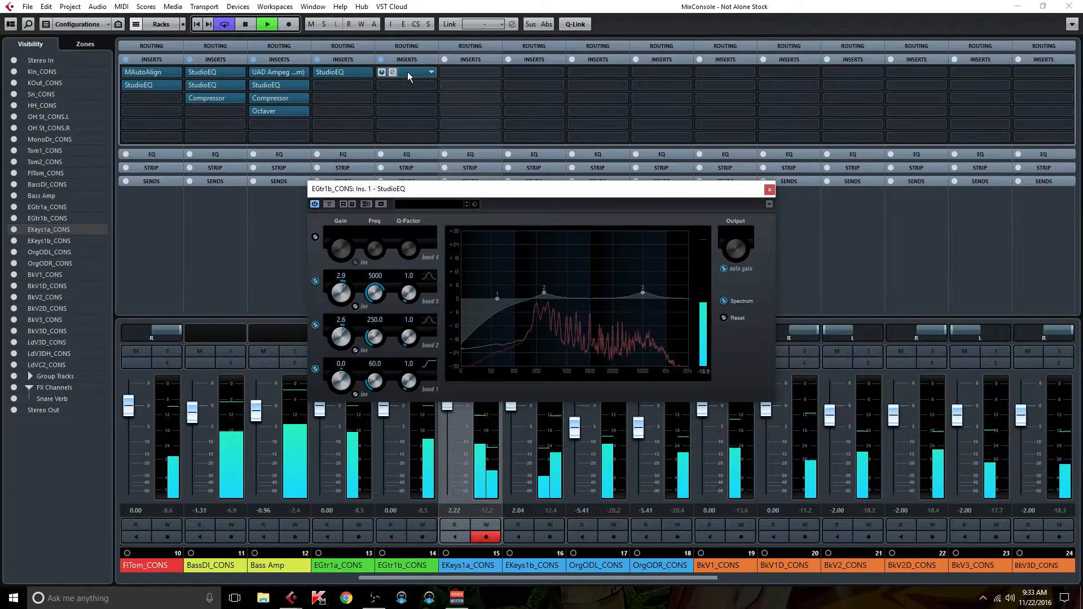
pyautogui.click(355, 306)
pyautogui.click(355, 350)
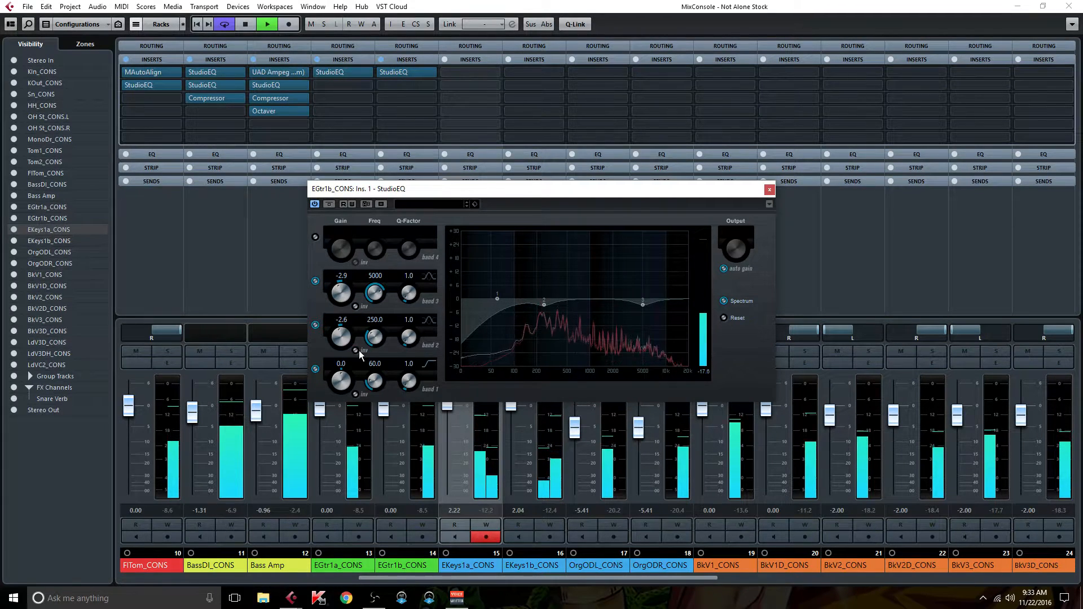
# Enable band 4 of the EGtr1b_CONS StudioEQ at 10000 Hz with a 1.2 dB boost, and close its window
pyautogui.click(315, 237)
pyautogui.moveTo(341, 241); pyautogui.dragTo(344, 249)
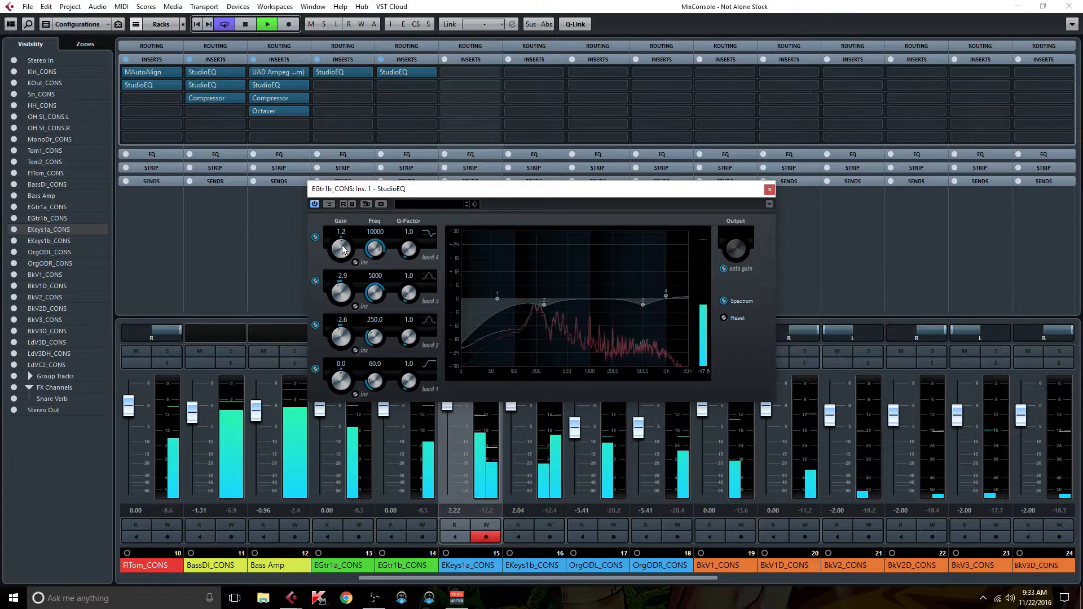
pyautogui.click(767, 188)
# Reopen the EGtr1a_CONS StudioEQ and enable band 4 at 10000 Hz with a gain of -1.7 dB
pyautogui.click(357, 76)
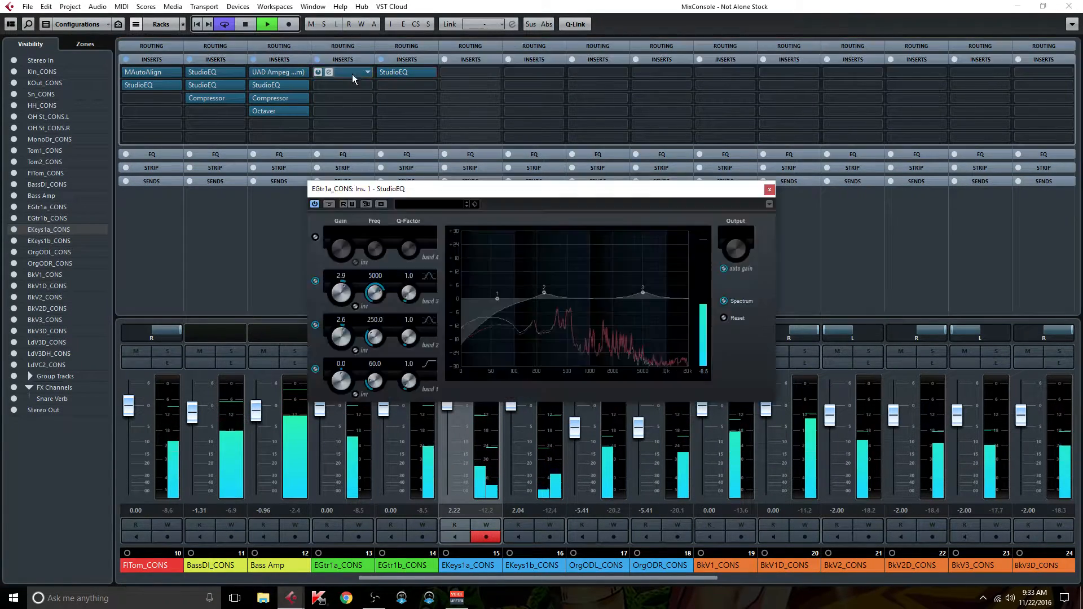
pyautogui.click(315, 237)
pyautogui.moveTo(344, 241); pyautogui.dragTo(344, 252)
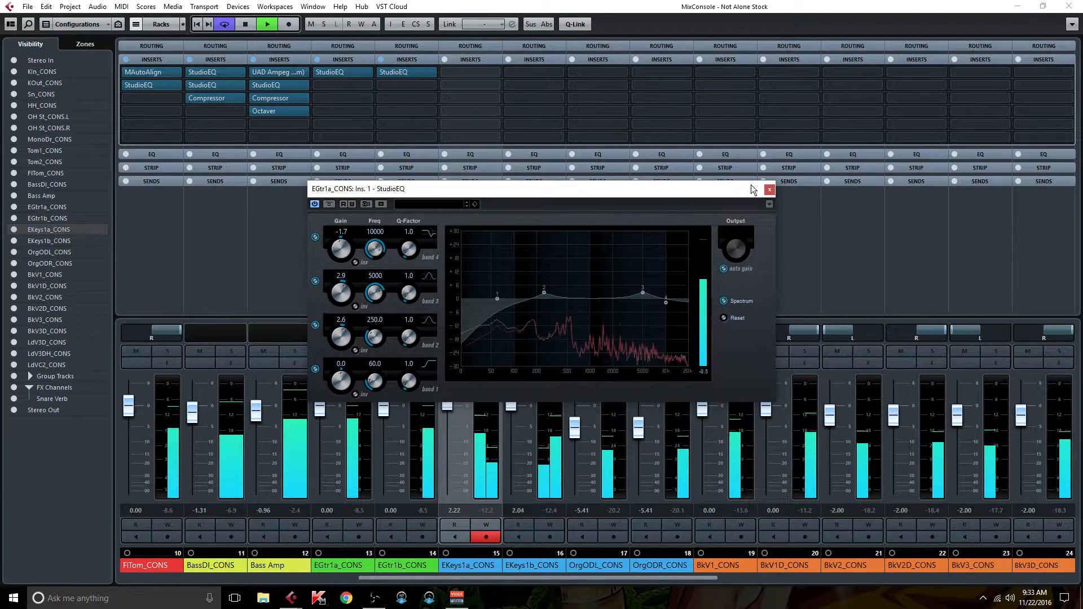
pyautogui.click(769, 190)
# Insert Steinberg's Phaser modulation effect in the second insert slot of the EGtr1a_CONS channel
pyautogui.click(396, 86)
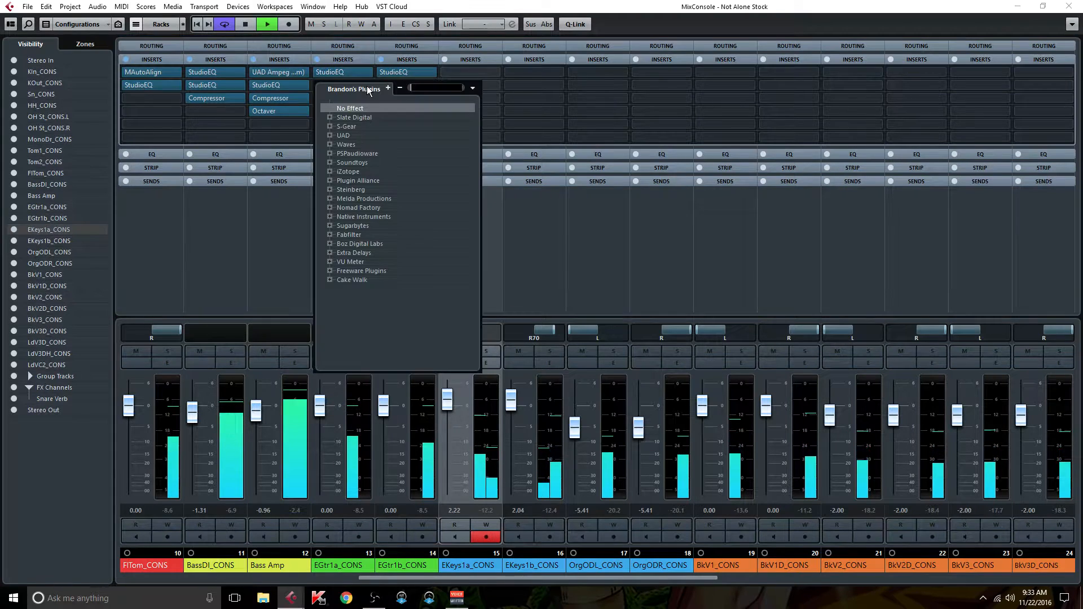
pyautogui.write('m')
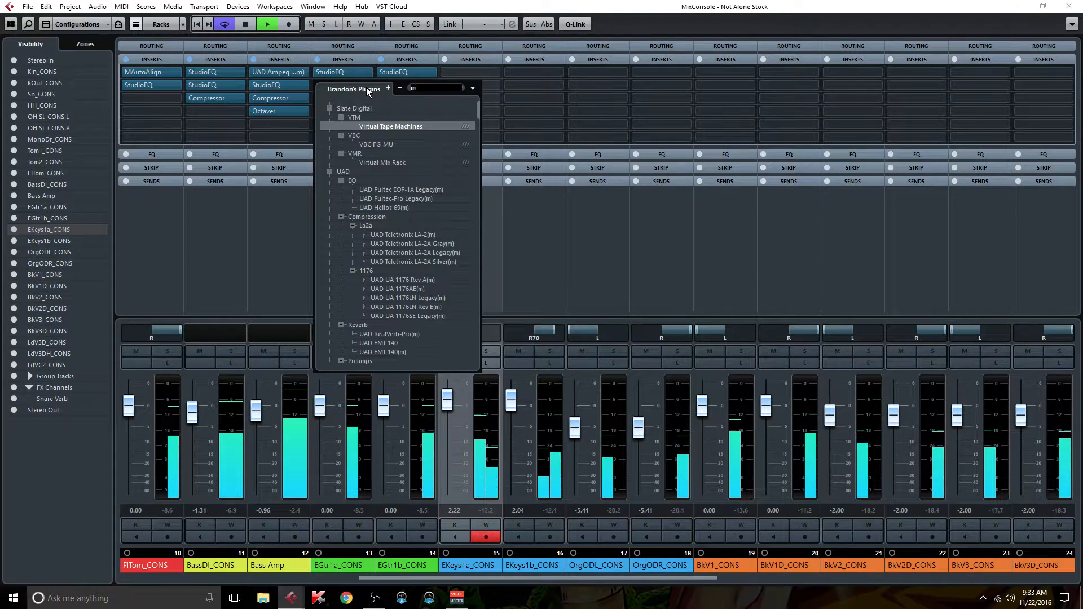
pyautogui.press('BackSpace')
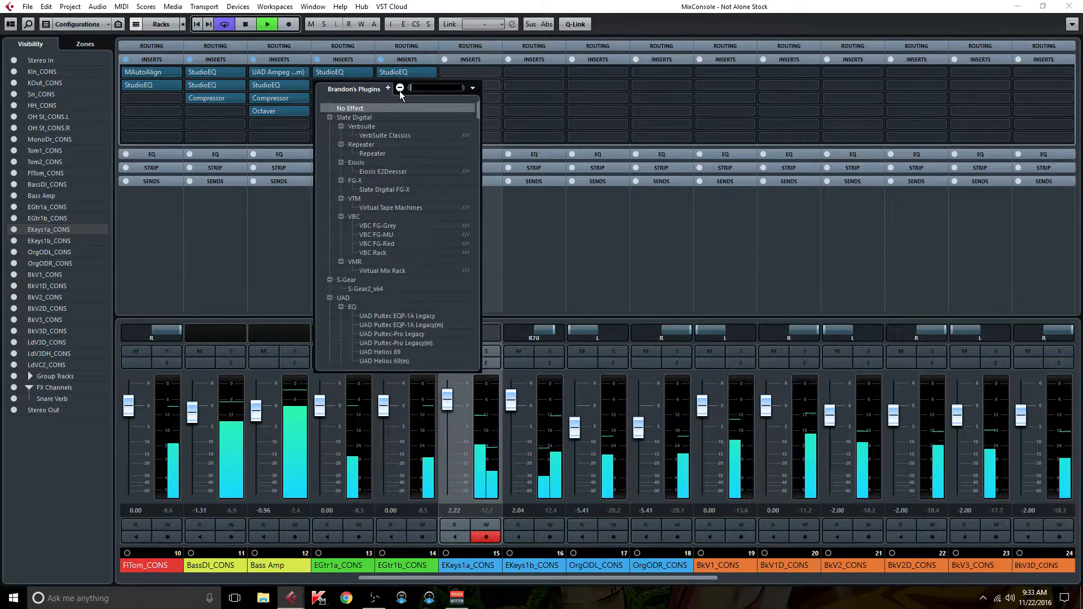
pyautogui.click(330, 189)
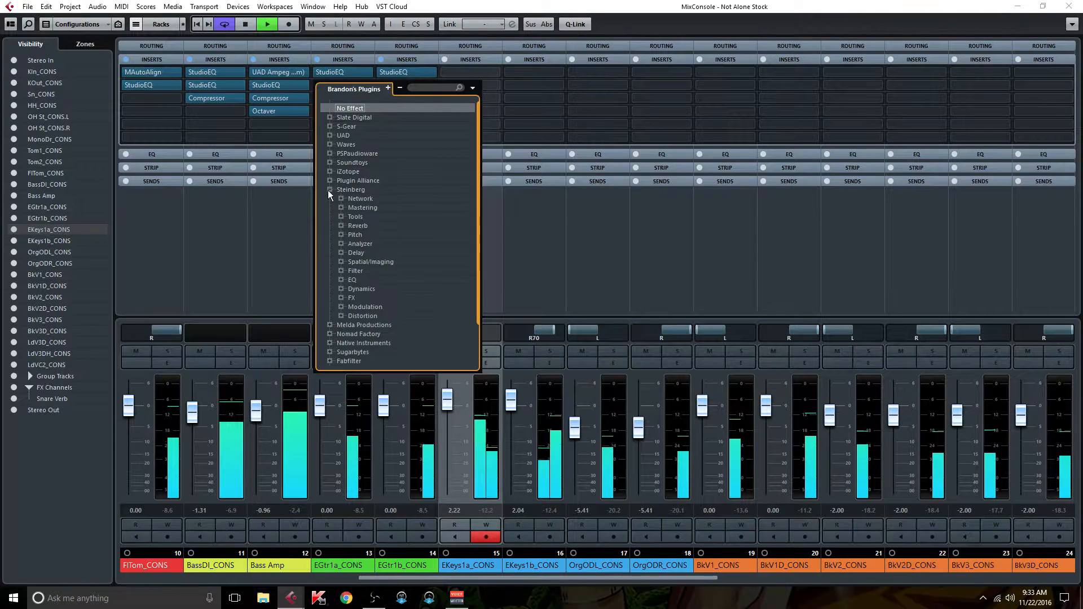
pyautogui.click(340, 307)
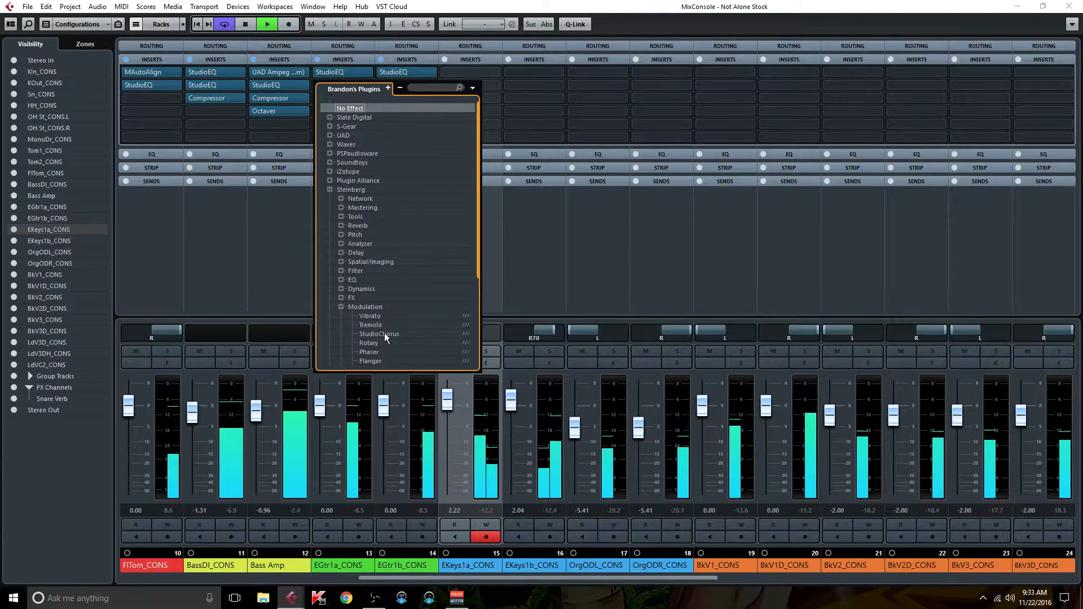
pyautogui.scroll(-2, 383, 341)
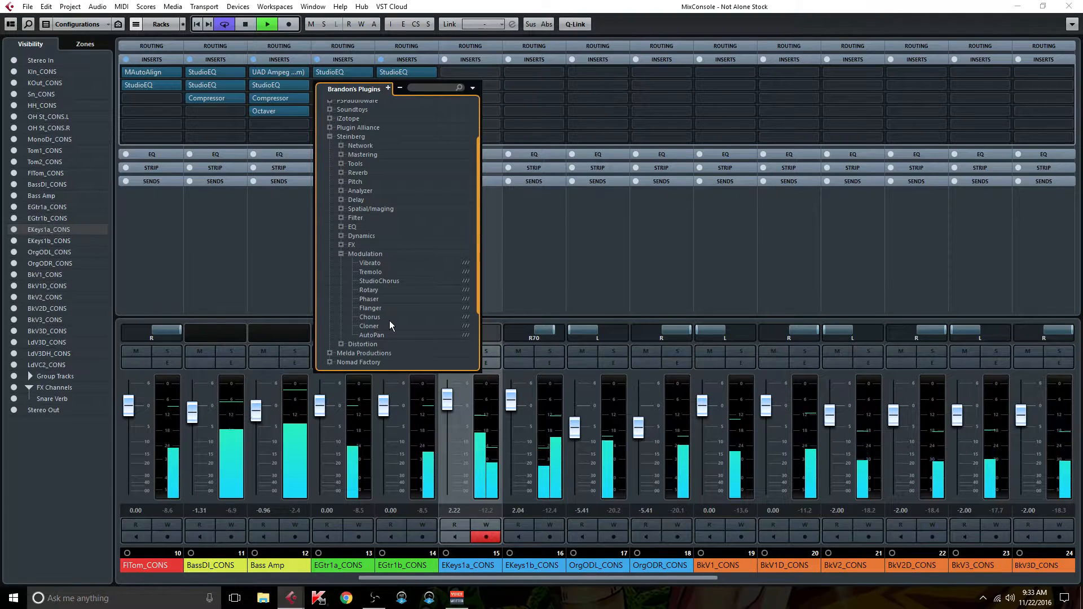
pyautogui.click(372, 299)
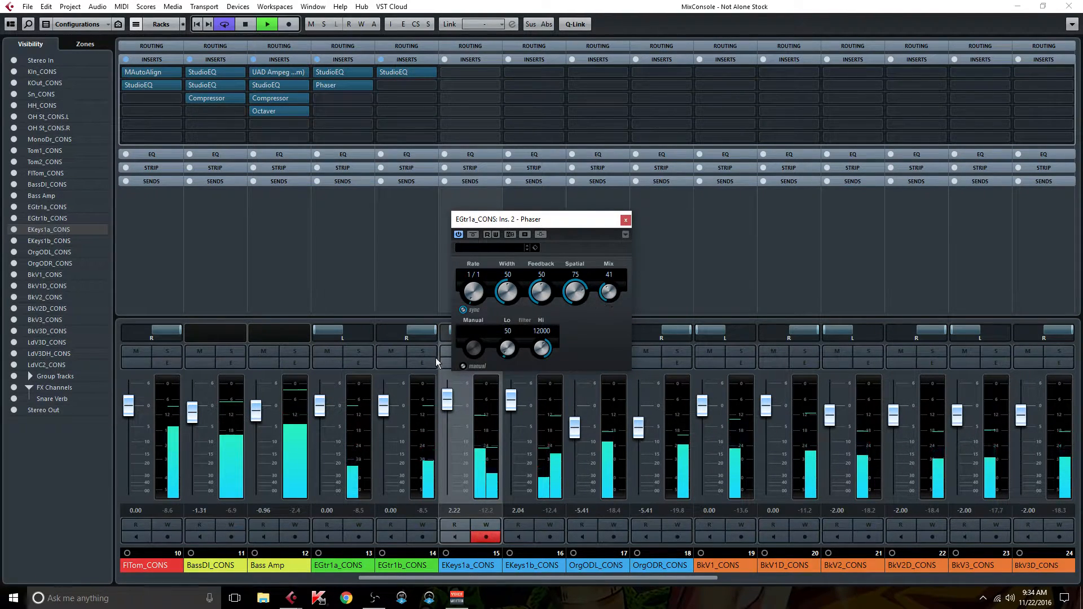
# Audition the Phaser with EGtr1a_CONS soloed, return to the full mix and close the Phaser window
pyautogui.click(359, 350)
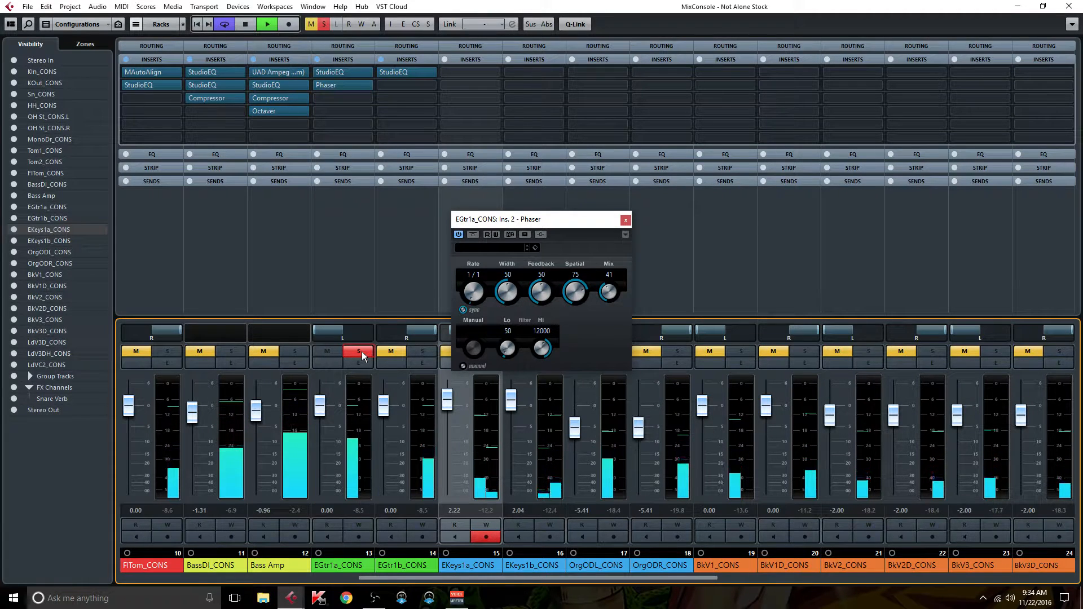
pyautogui.click(359, 351)
pyautogui.click(625, 219)
# Insert Steinberg's Flanger modulation effect in the second insert slot of the EGtr1b_CONS channel
pyautogui.click(432, 87)
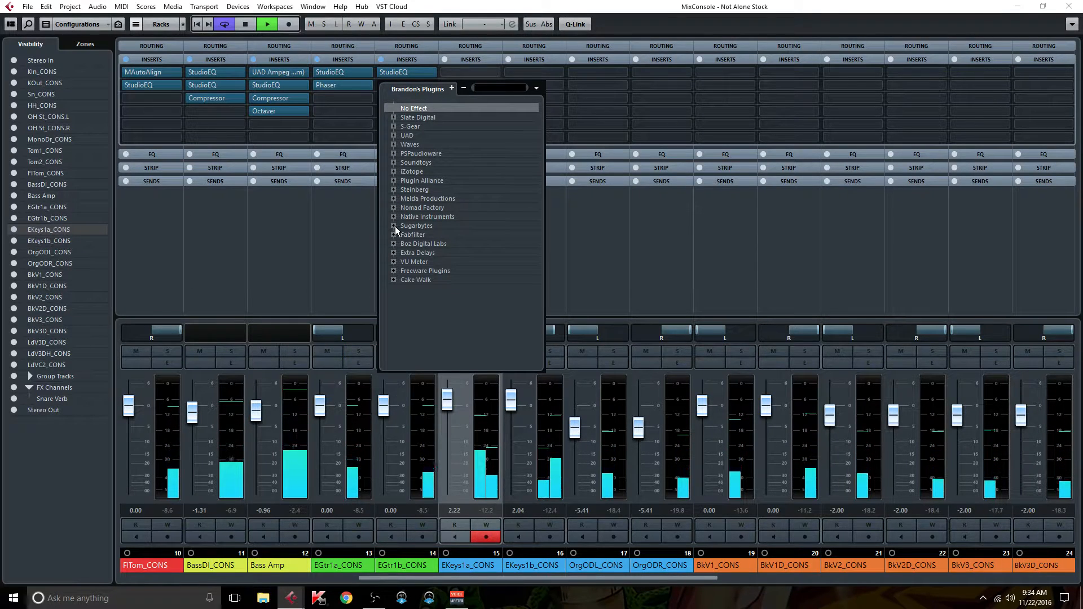
pyautogui.click(393, 189)
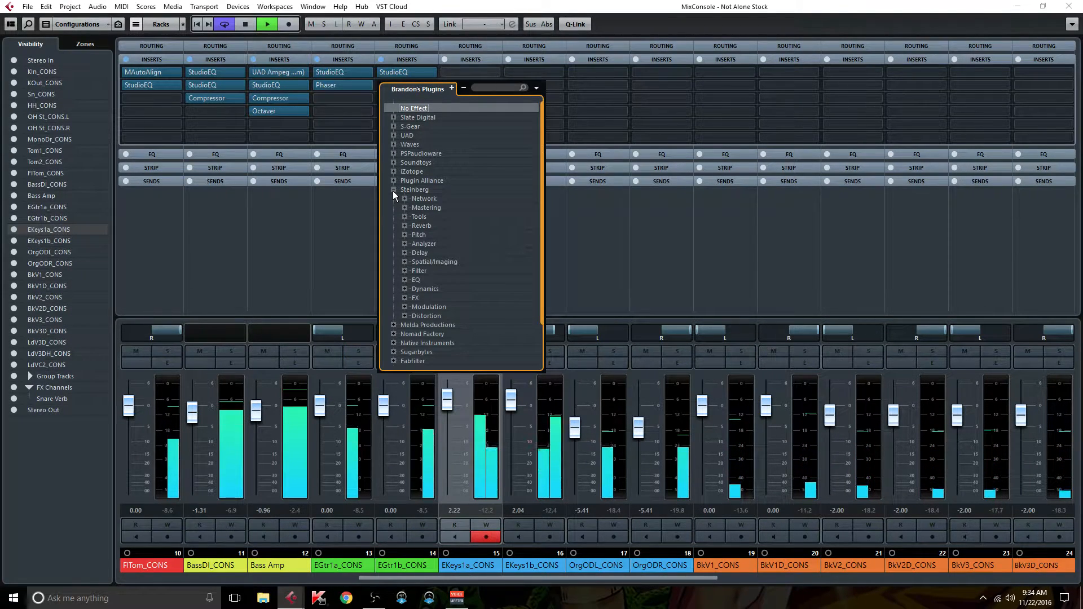
pyautogui.click(405, 307)
pyautogui.scroll(-2, 448, 313)
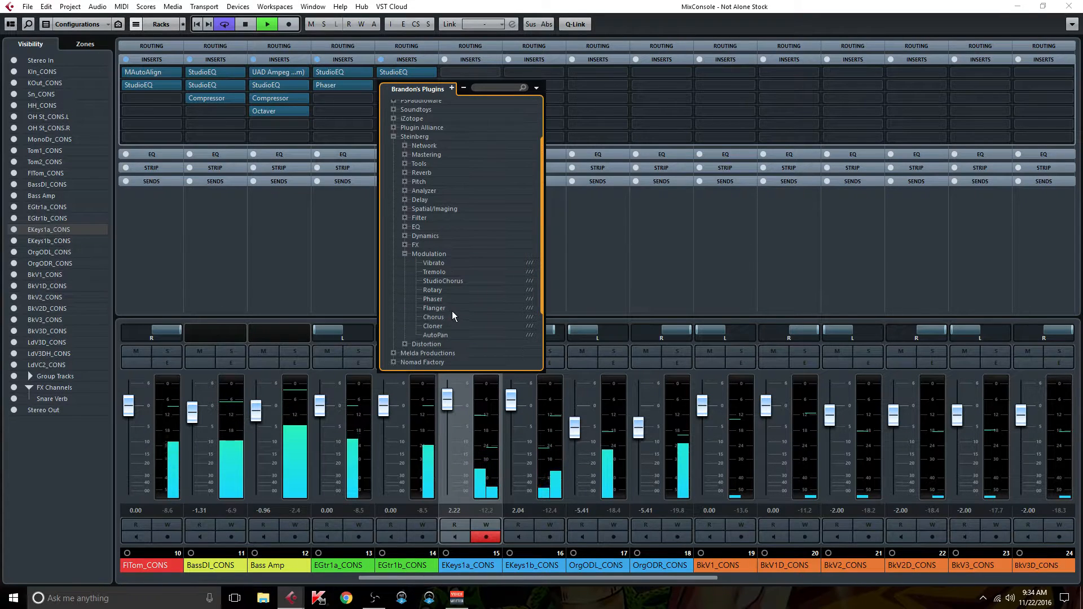
pyautogui.click(441, 308)
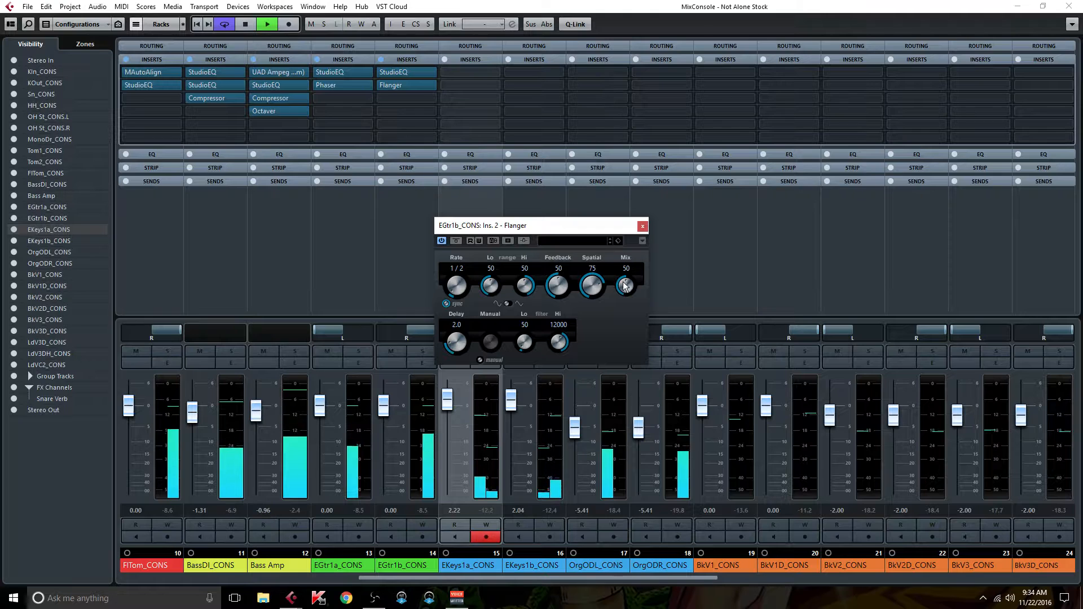
# Place the Phaser window beside the Flanger, and set the Flanger's mix to 30 and the Phaser's mix to 52
pyautogui.moveTo(624, 286); pyautogui.dragTo(618, 297)
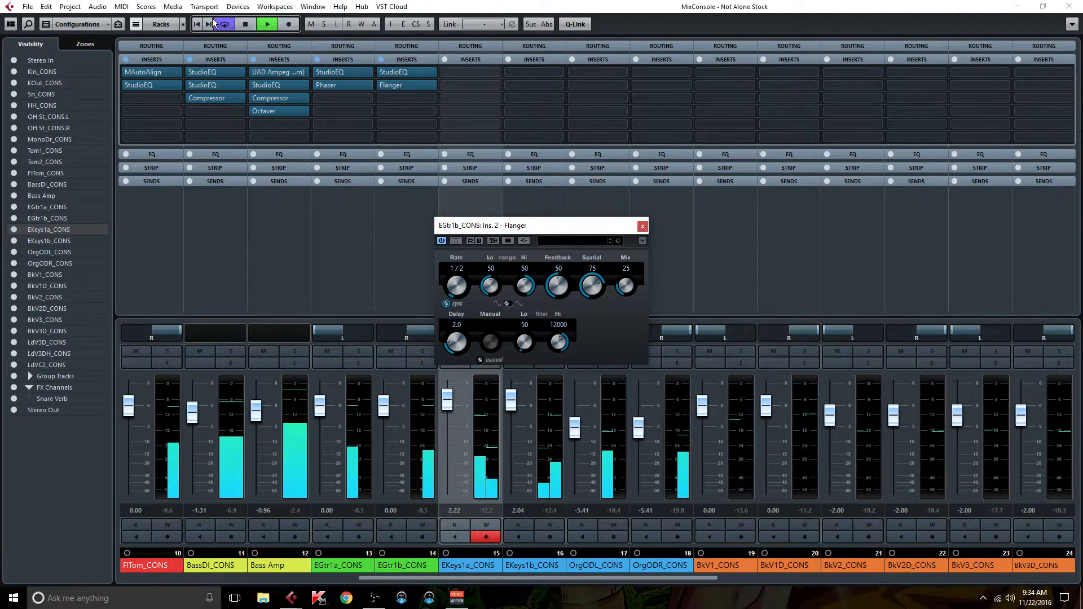
pyautogui.click(347, 84)
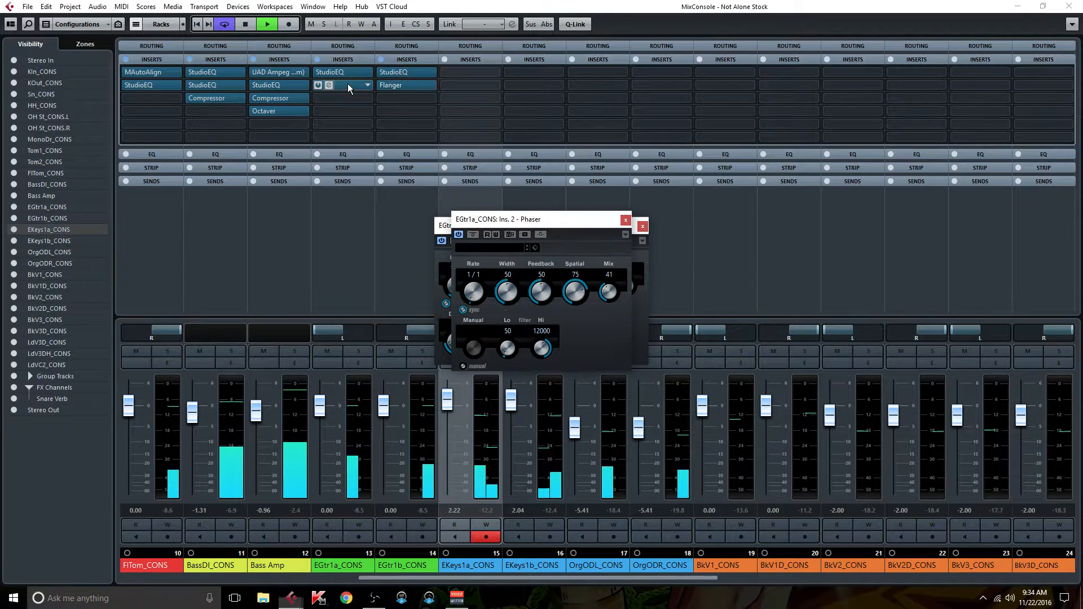
pyautogui.moveTo(496, 219); pyautogui.dragTo(282, 184)
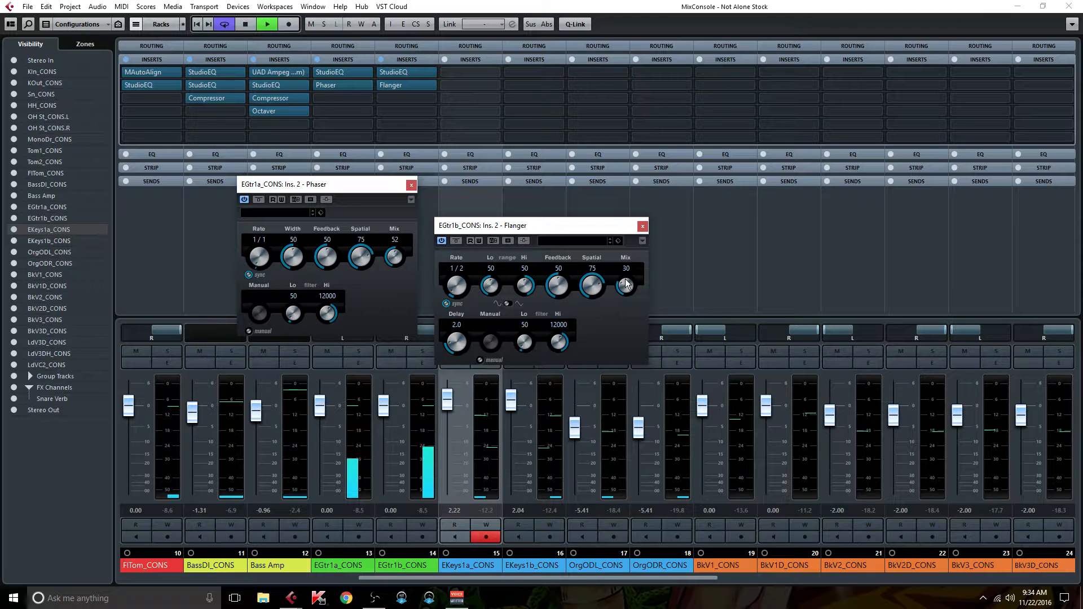
# Set the Flanger's filter to Lo 243 and Hi 3258 and the Phaser's Lo filter to 179, and close both windows
pyautogui.moveTo(559, 335); pyautogui.dragTo(558, 342)
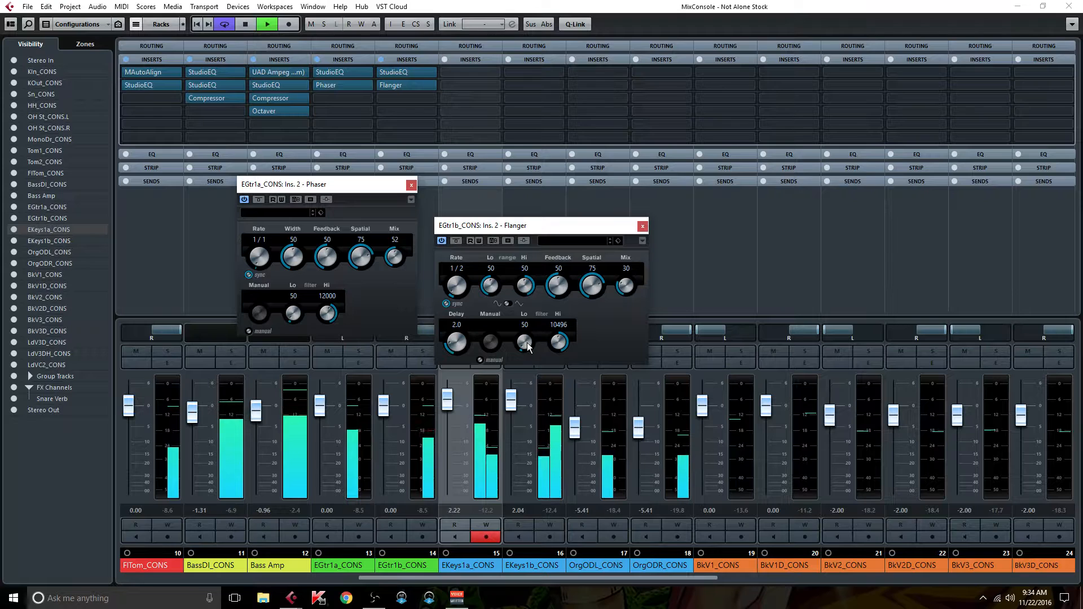
pyautogui.moveTo(557, 340); pyautogui.dragTo(527, 328)
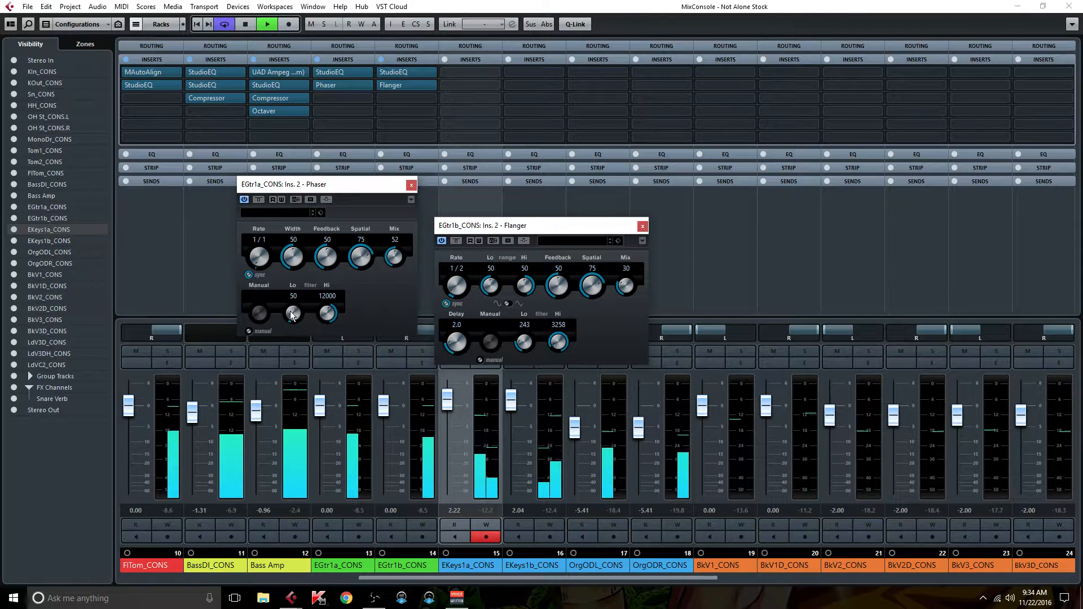
pyautogui.moveTo(291, 321); pyautogui.dragTo(297, 309)
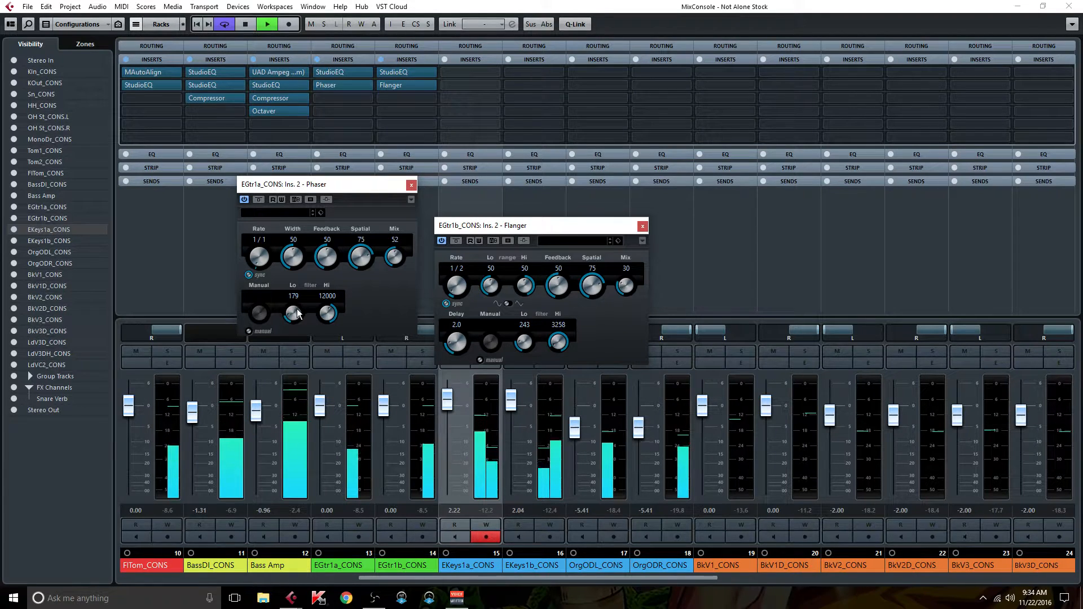
pyautogui.click(411, 185)
pyautogui.click(641, 226)
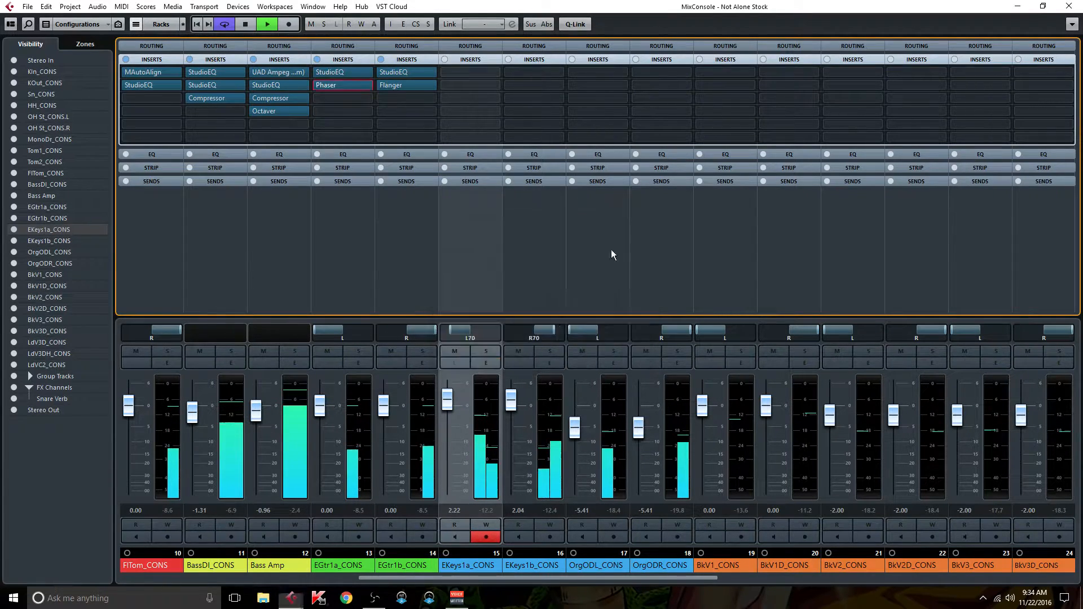
# Audition the Guitars group soloed, comparing it with all inserts bypassed and active, and return to the full mix with the inserts active
pyautogui.moveTo(462, 579); pyautogui.dragTo(743, 574)
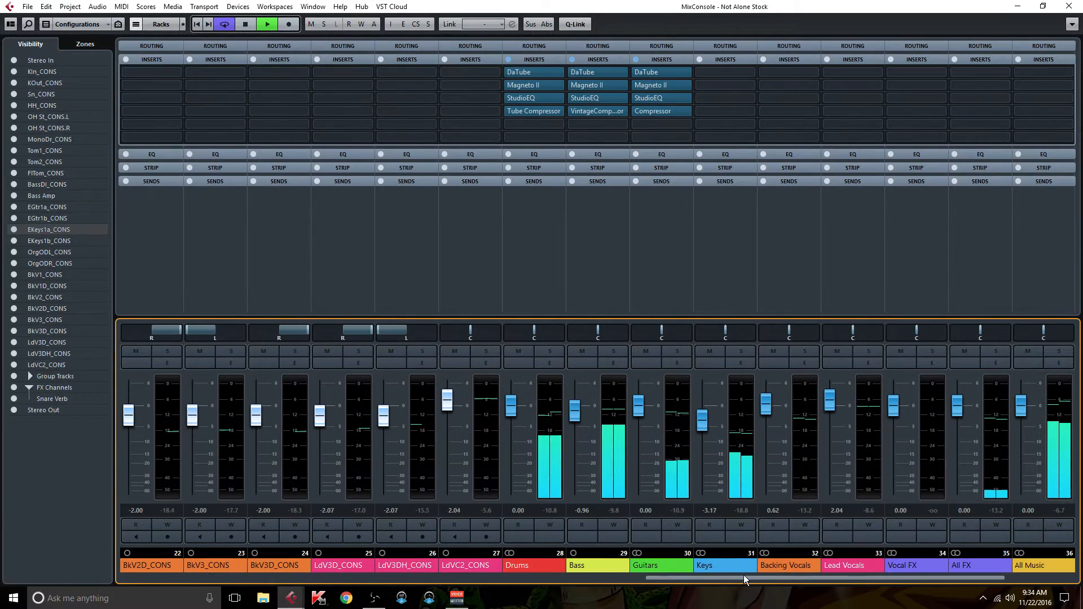
pyautogui.click(676, 352)
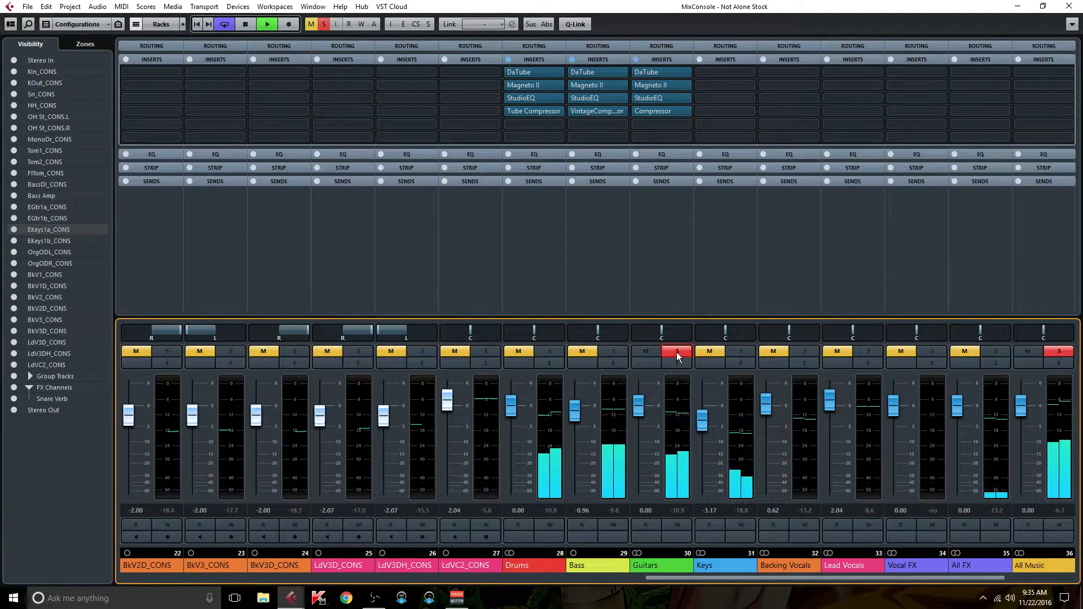
pyautogui.press('i')
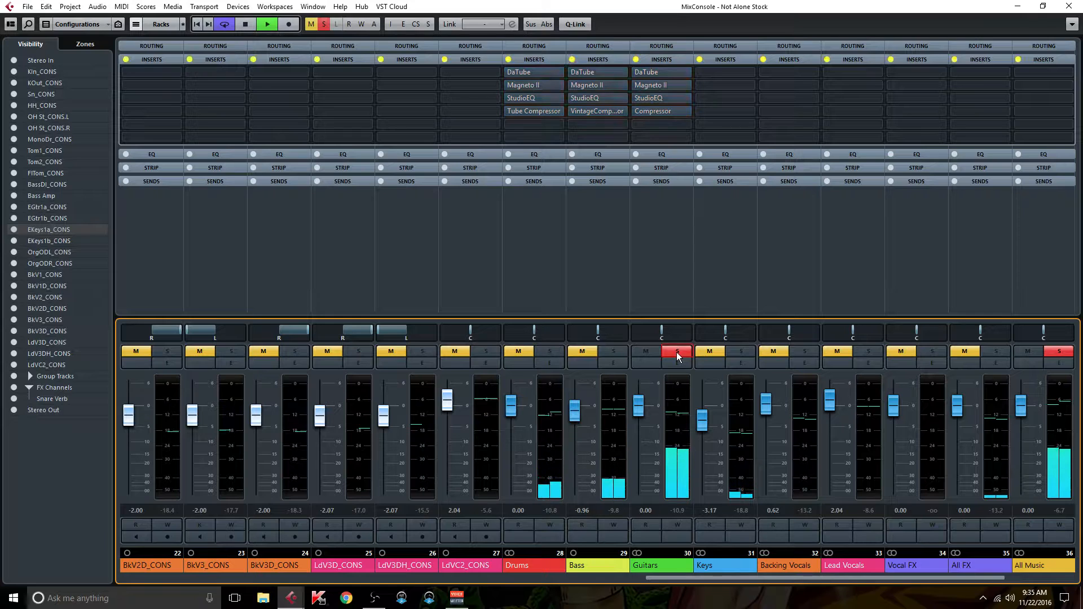
pyautogui.press('i')
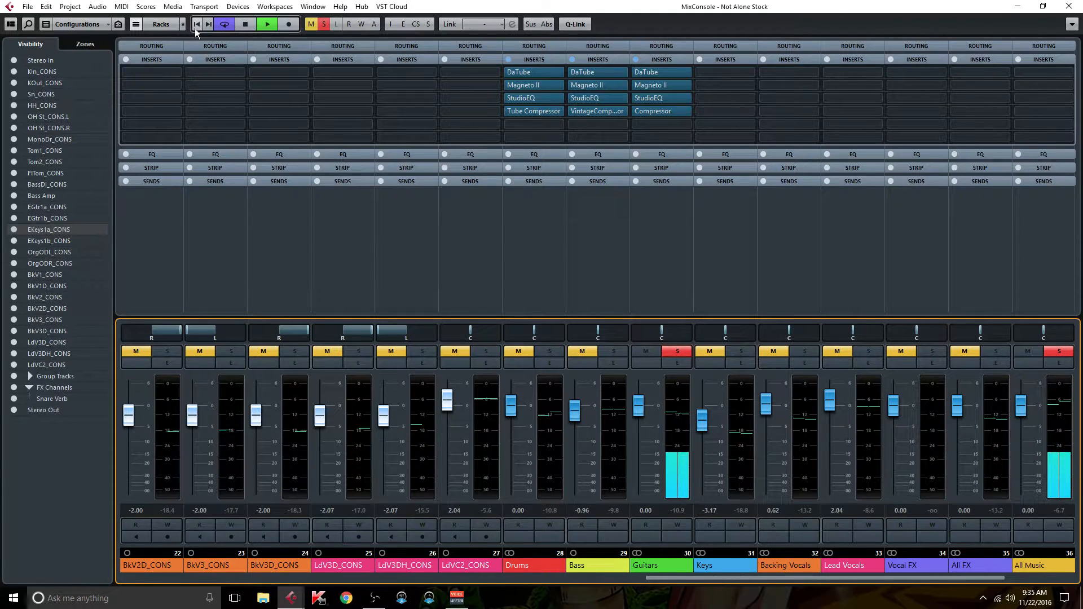
pyautogui.hotkey('ctrl', 'b')
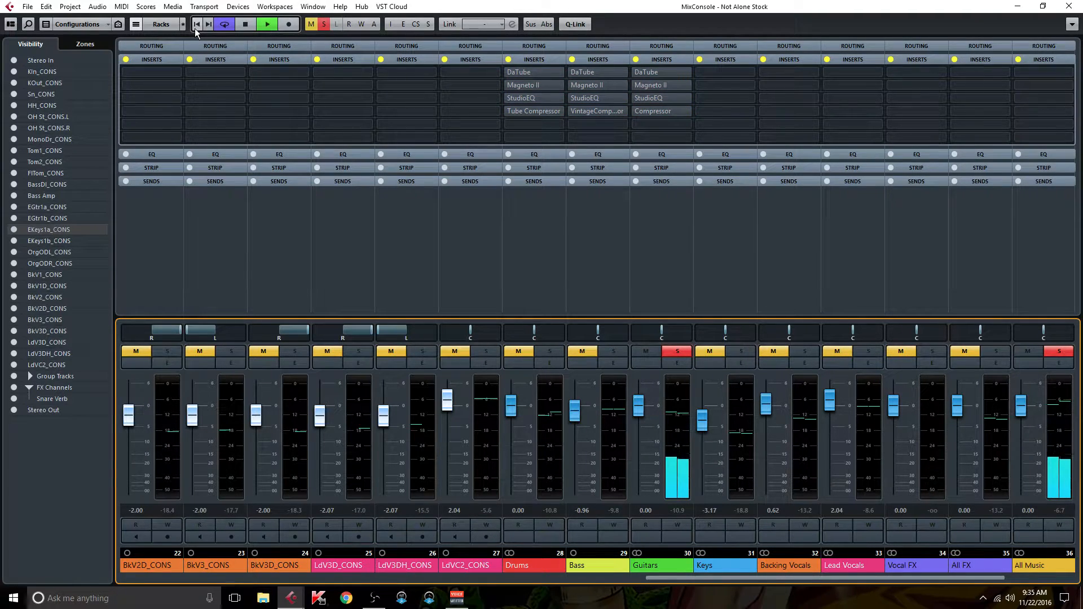
pyautogui.hotkey('ctrl', 'b')
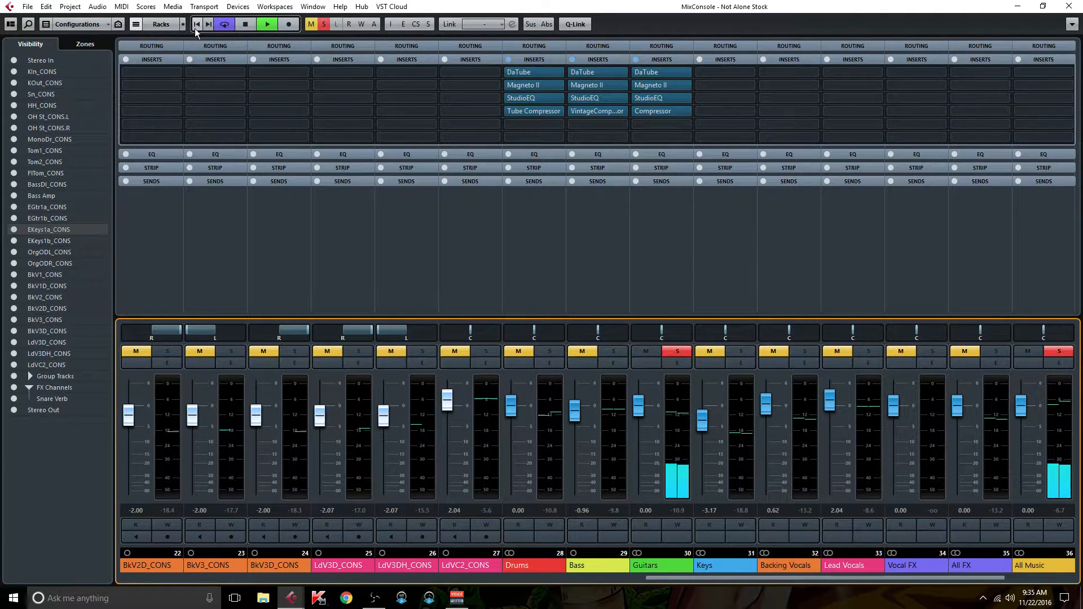
pyautogui.click(324, 24)
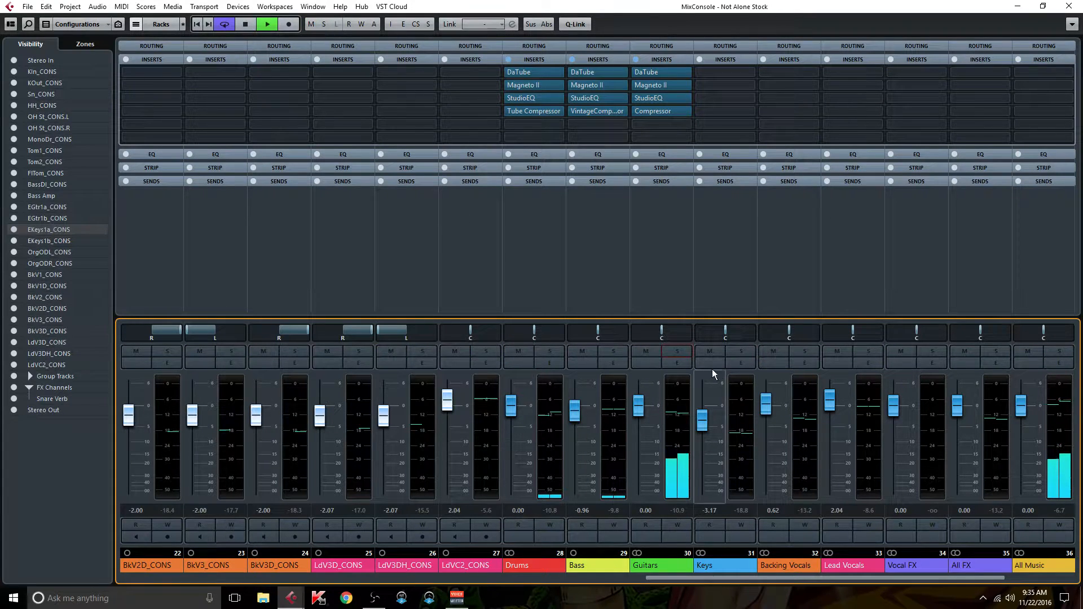
pyautogui.click(678, 364)
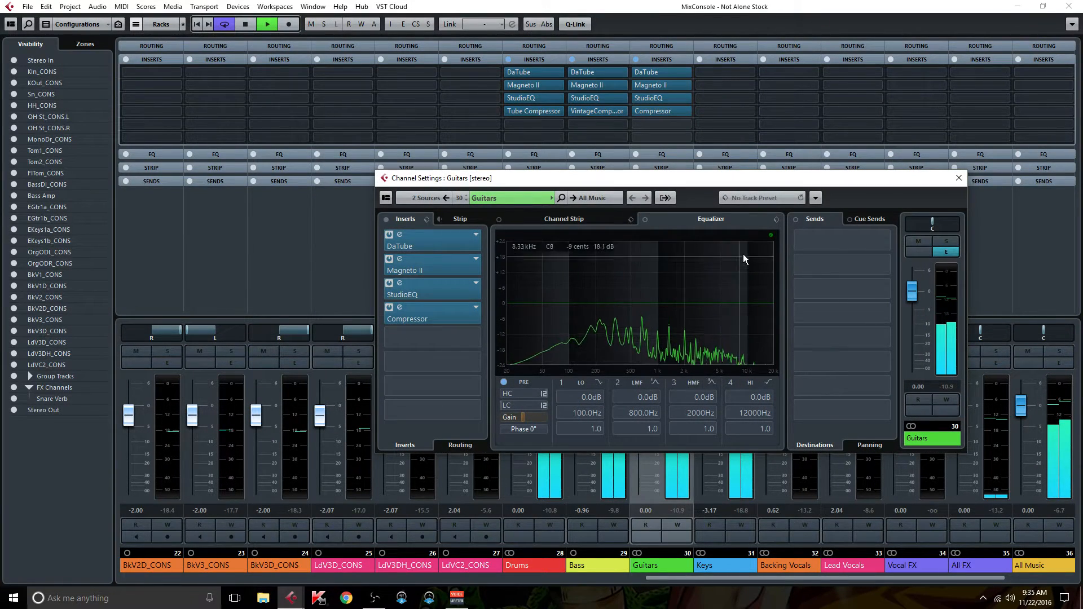
pyautogui.moveTo(769, 183); pyautogui.dragTo(648, 176)
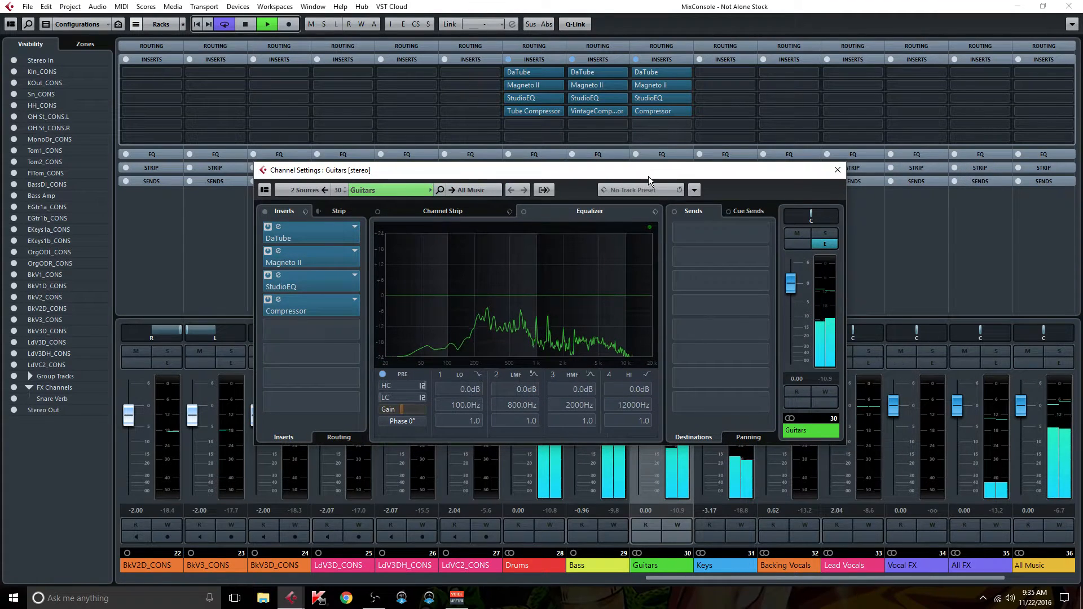
pyautogui.rightClick(727, 231)
pyautogui.click(777, 341)
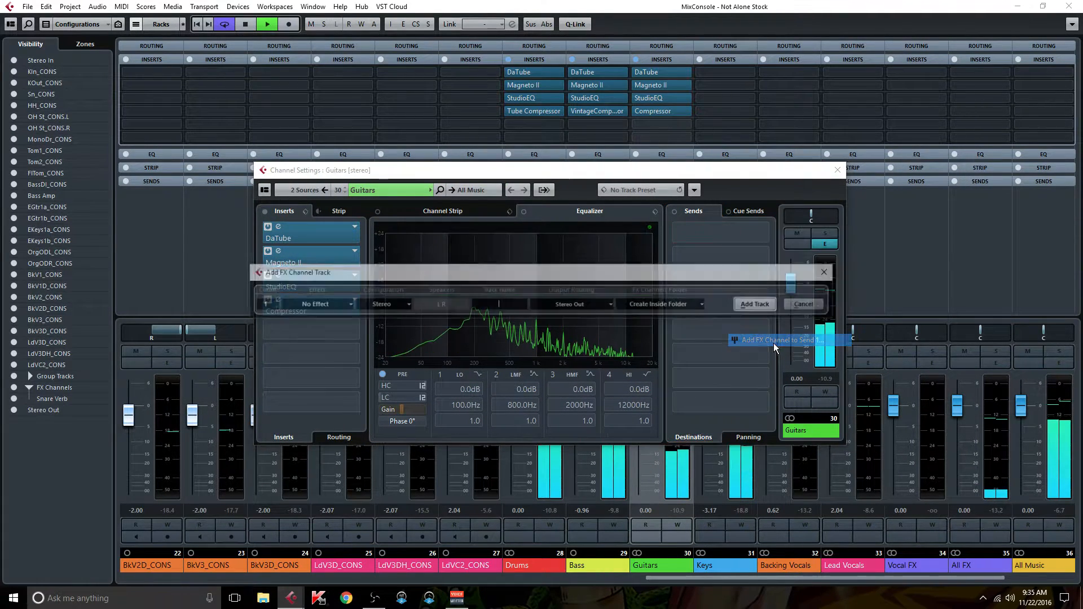
pyautogui.click(394, 305)
pyautogui.click(381, 317)
pyautogui.click(323, 305)
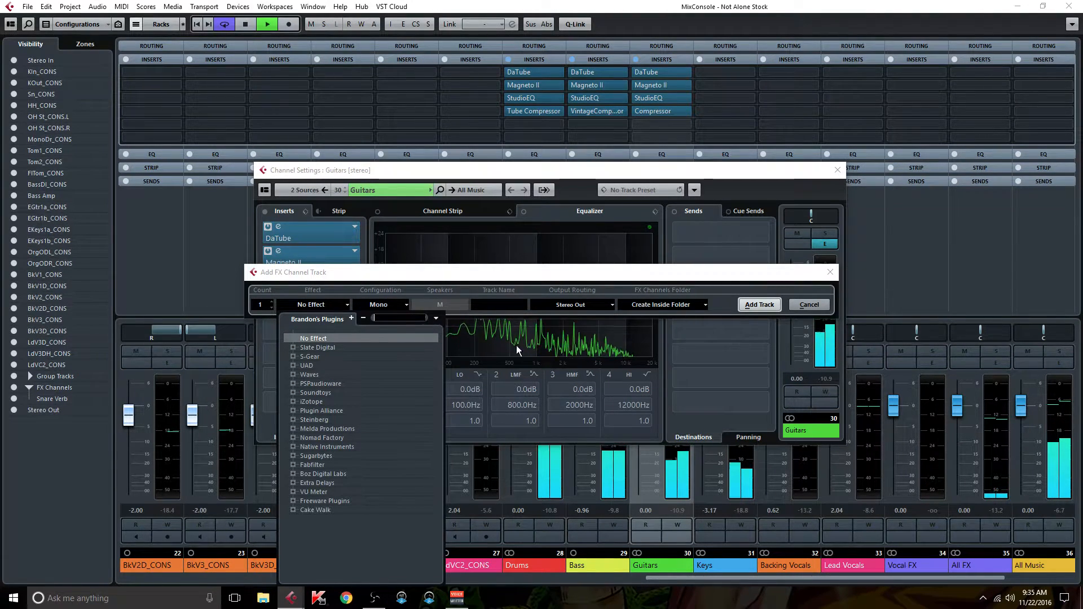
pyautogui.press('Escape')
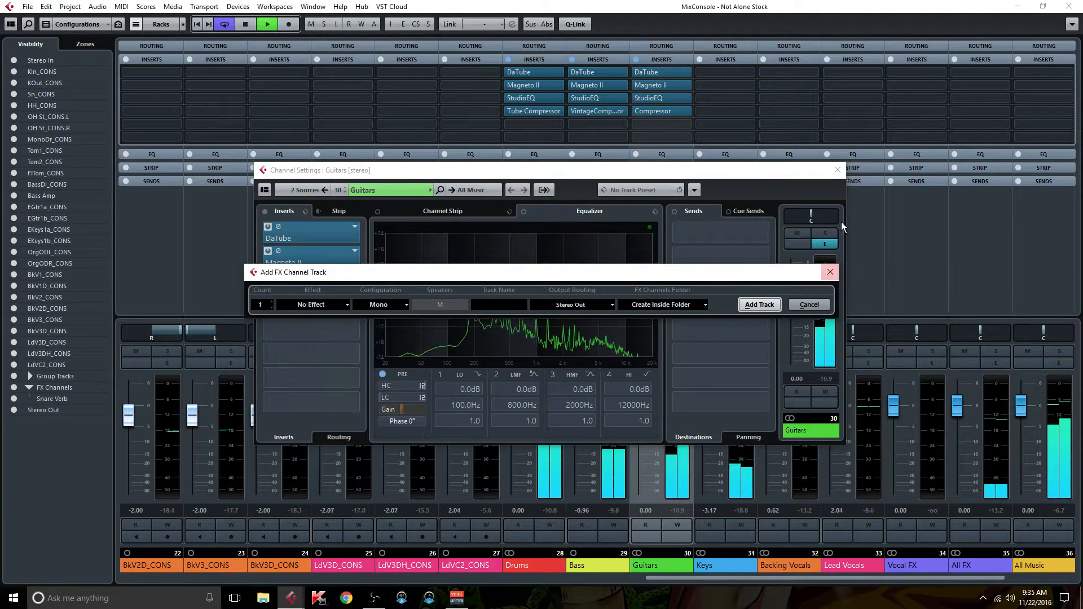
pyautogui.press('Escape')
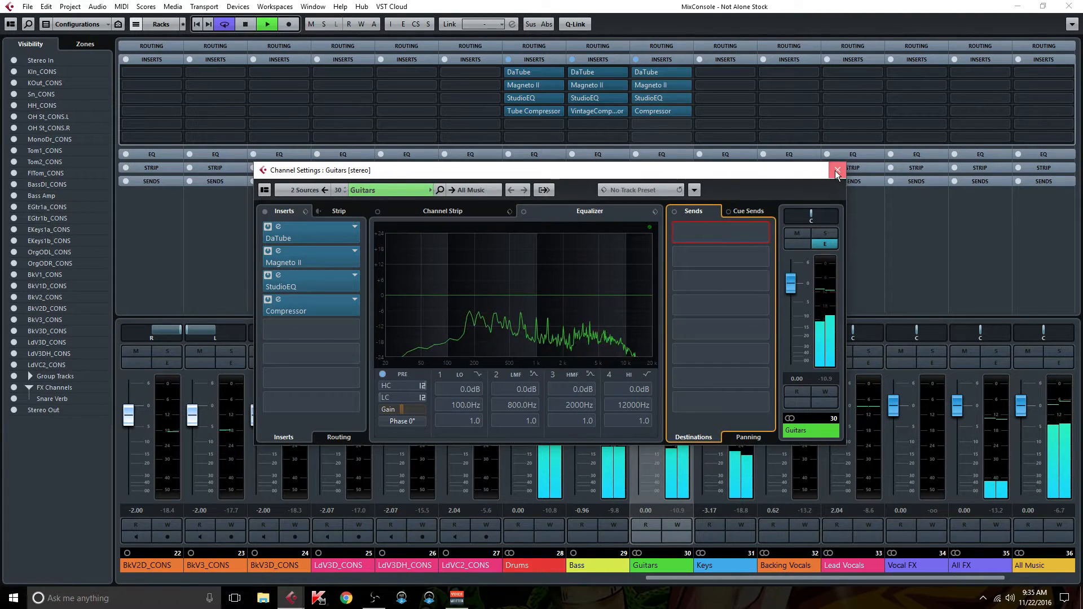
pyautogui.click(833, 170)
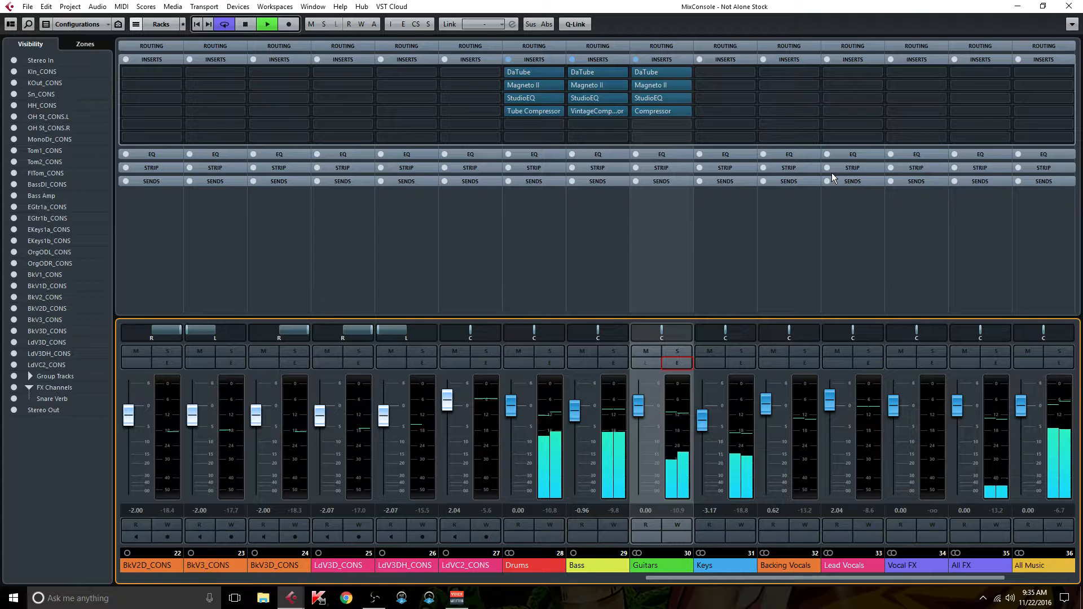
# Lower the mix to 20 on EGtr1b_CONS's Flanger and to 30 on EGtr1a_CONS's Phaser, and close both plug-in windows
pyautogui.moveTo(661, 578); pyautogui.dragTo(397, 588)
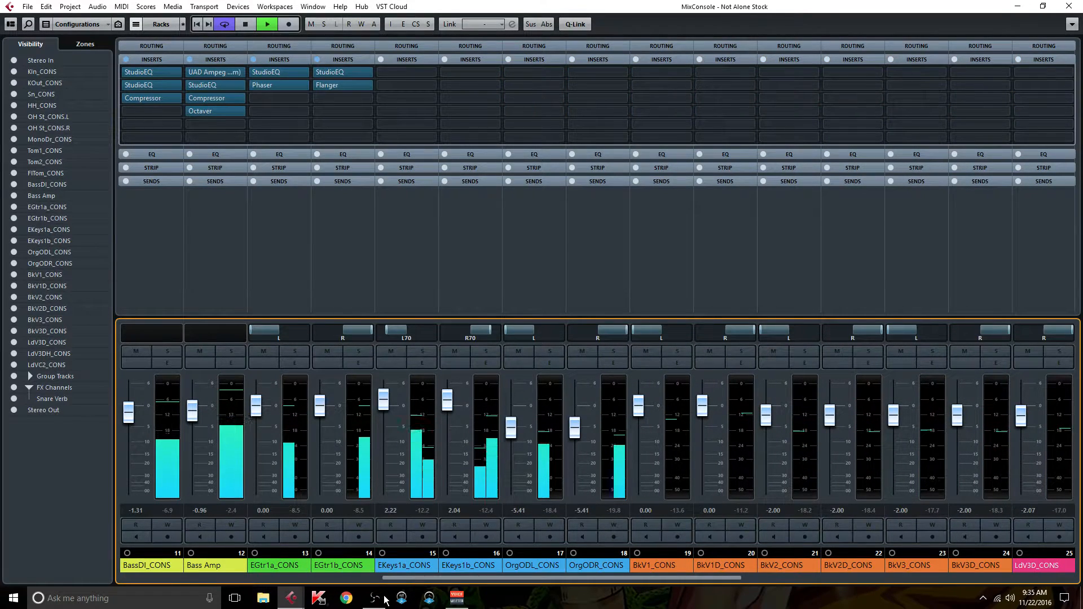
pyautogui.click(340, 86)
pyautogui.moveTo(618, 281); pyautogui.dragTo(624, 295)
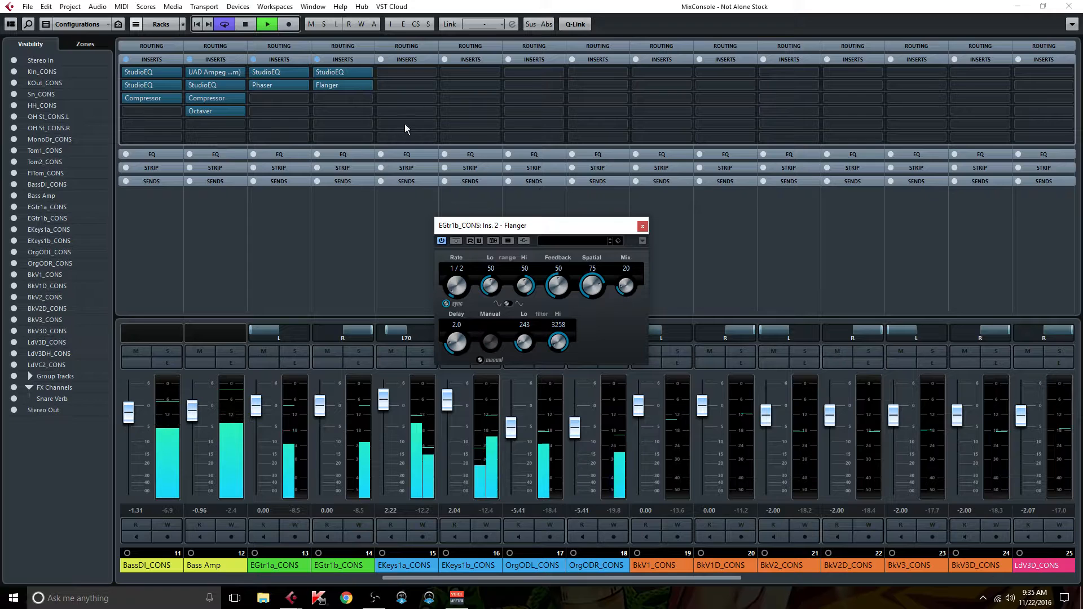
pyautogui.click(286, 85)
pyautogui.moveTo(387, 249); pyautogui.dragTo(389, 272)
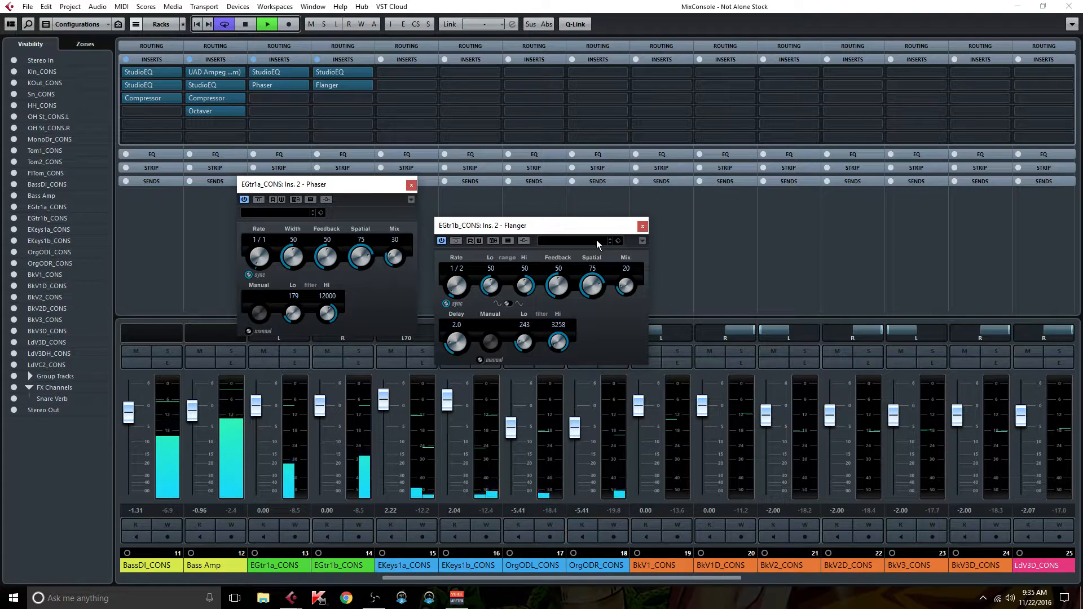
pyautogui.click(411, 186)
pyautogui.click(644, 226)
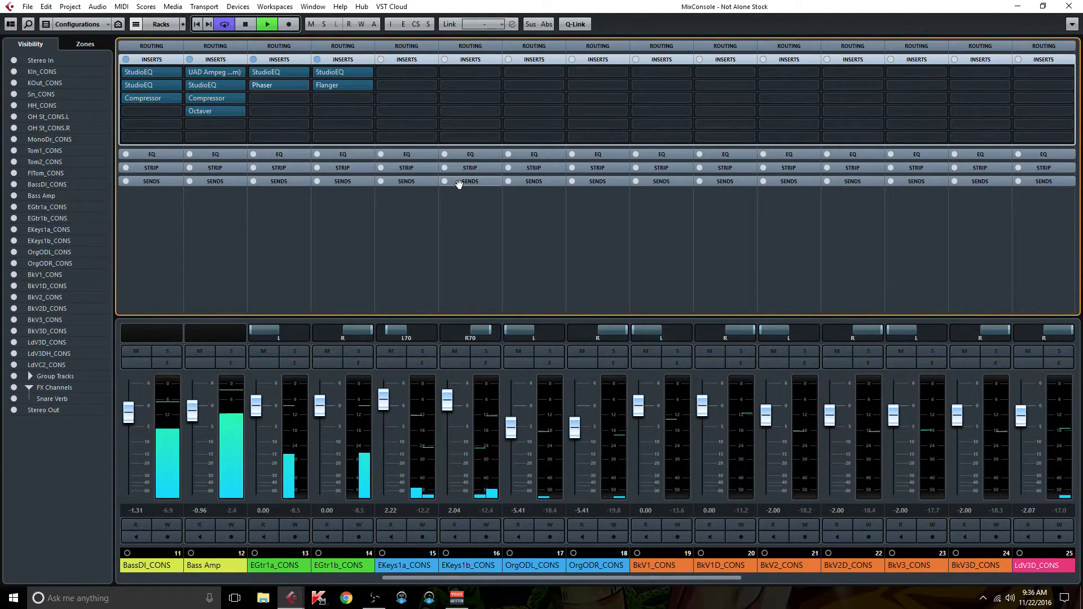
# Compare the full mix repeatedly with all channel inserts bypassed and active, leave the inserts active and stop playback
pyautogui.press('b')
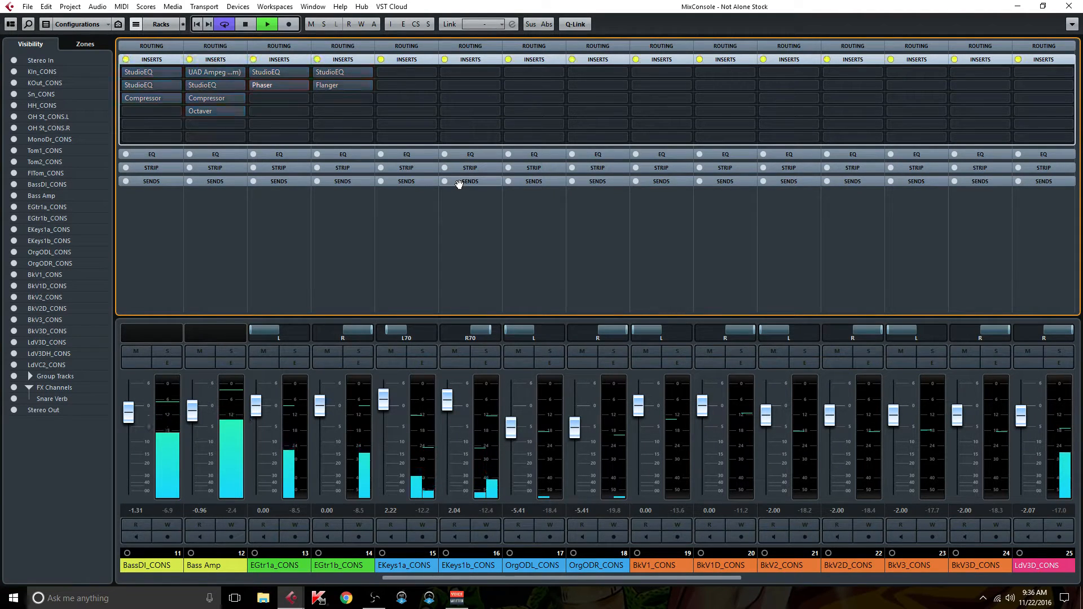
pyautogui.press('b')
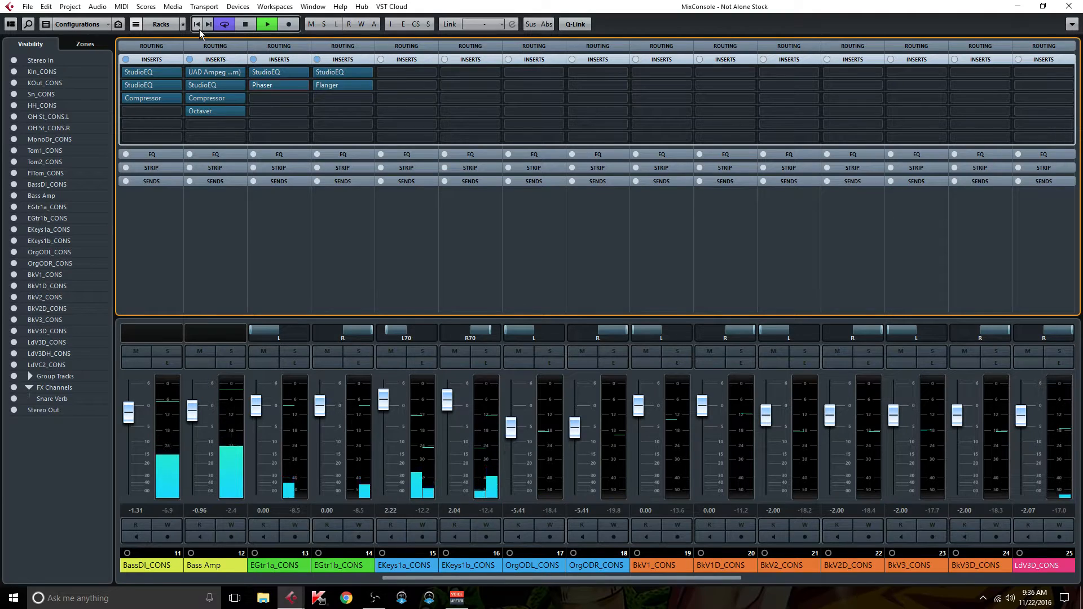
pyautogui.press('b')
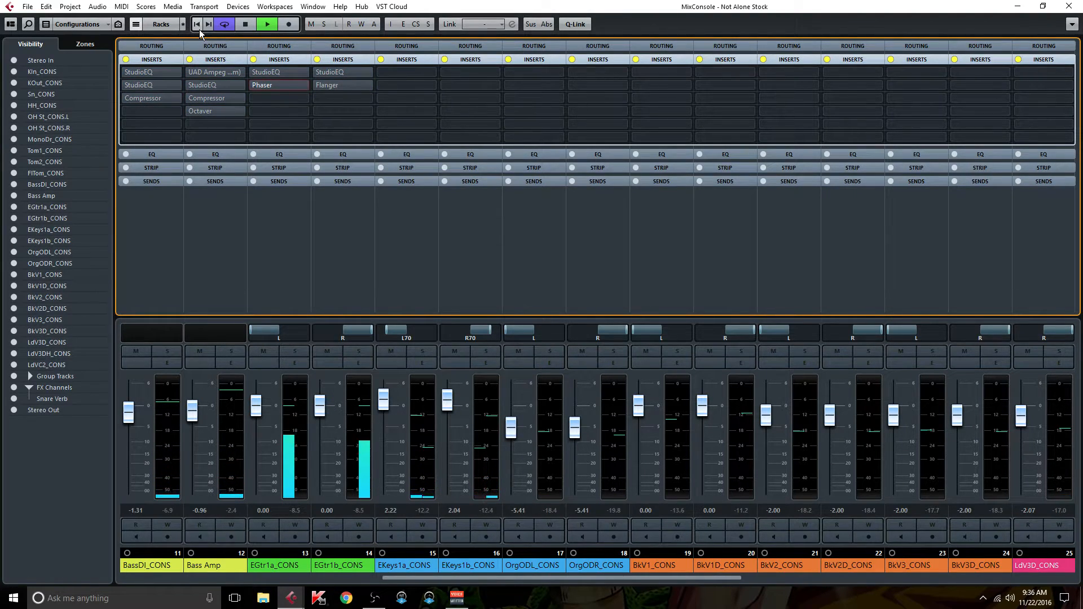
pyautogui.press('b')
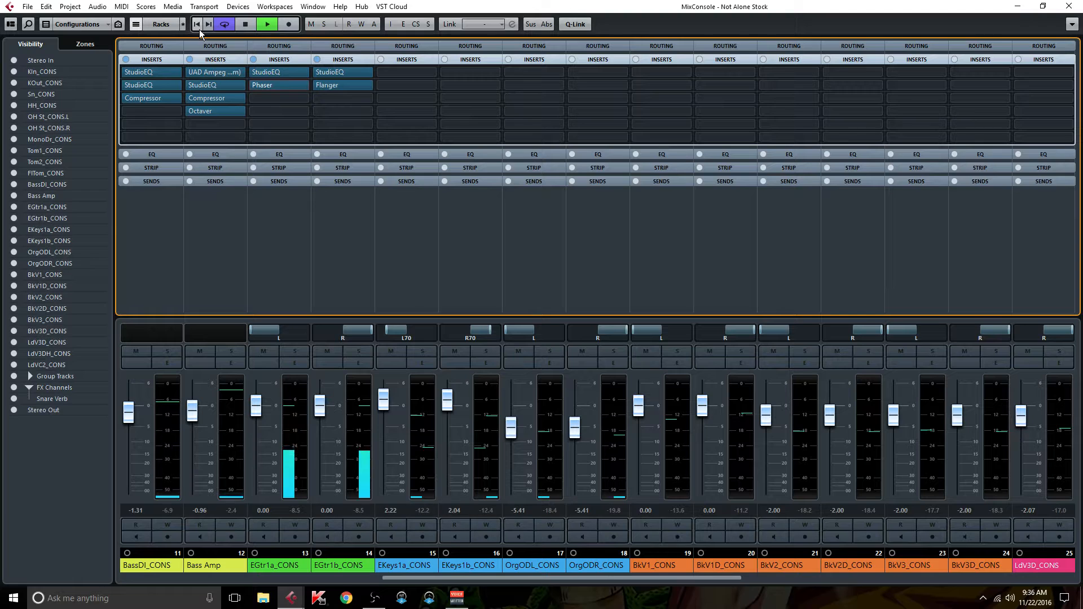
pyautogui.press('b')
pyautogui.press('b')
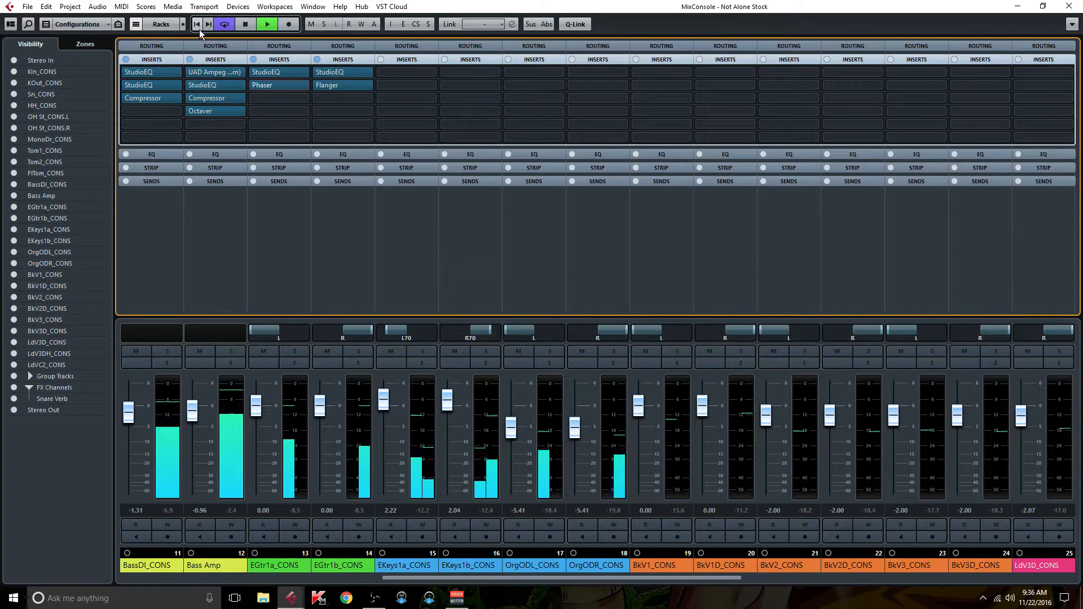
pyautogui.press('b')
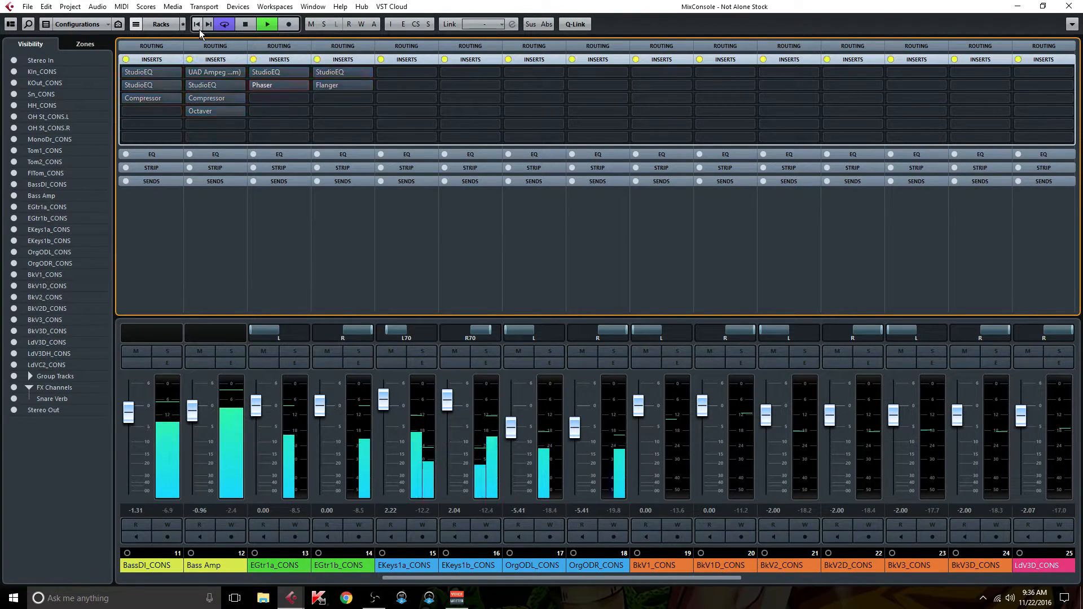
pyautogui.press('b')
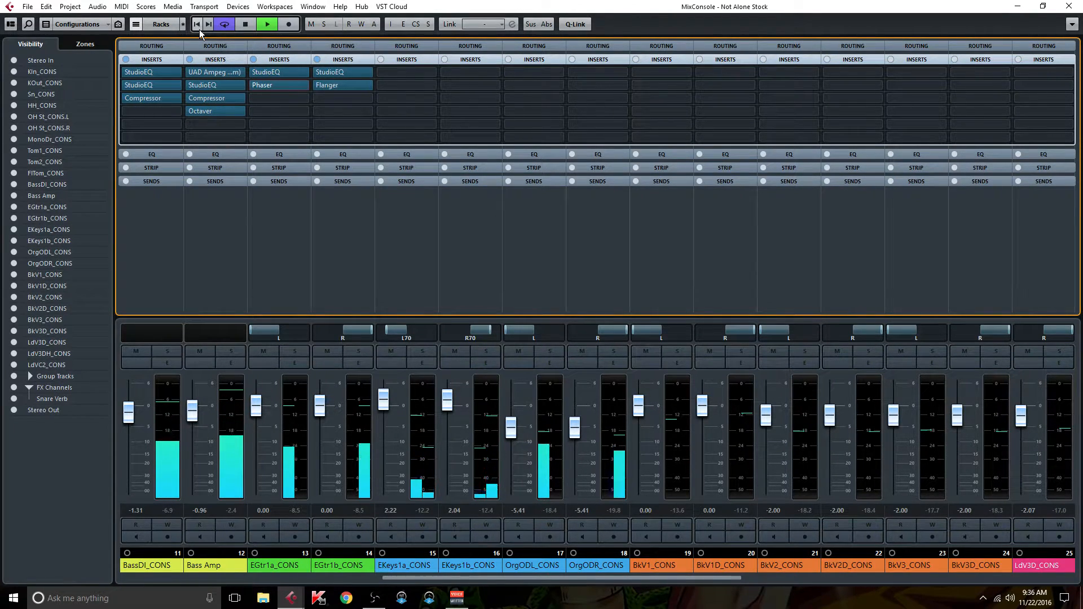
pyautogui.press('b')
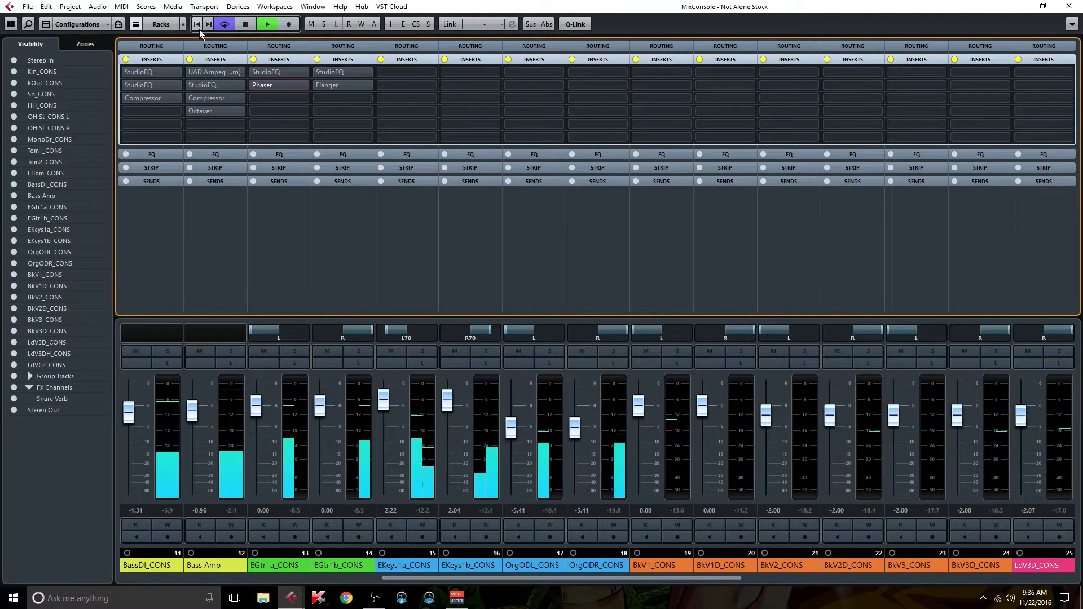
pyautogui.press('b')
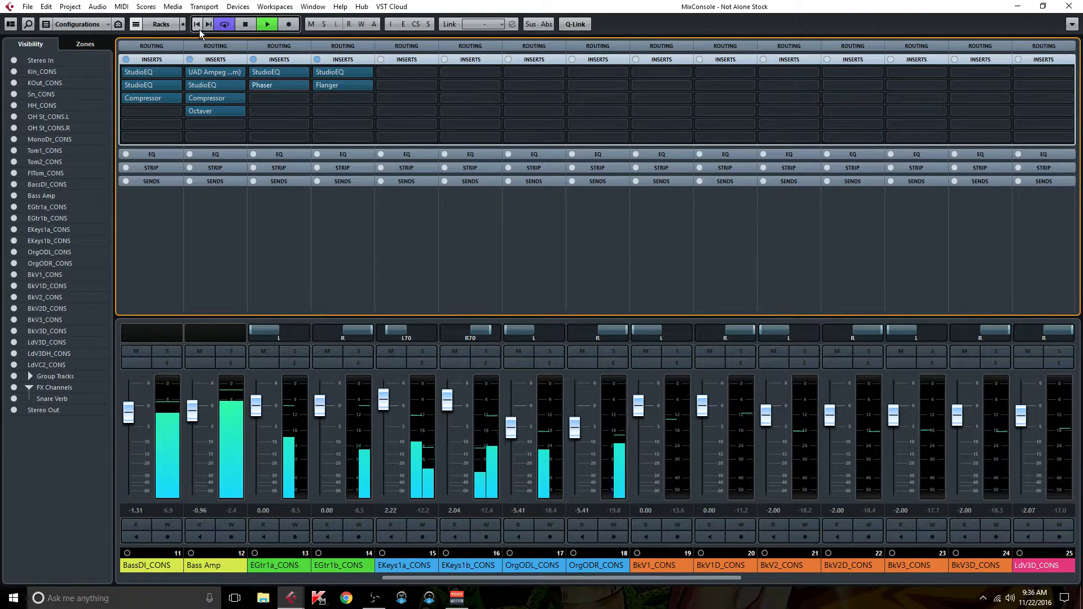
pyautogui.press('b')
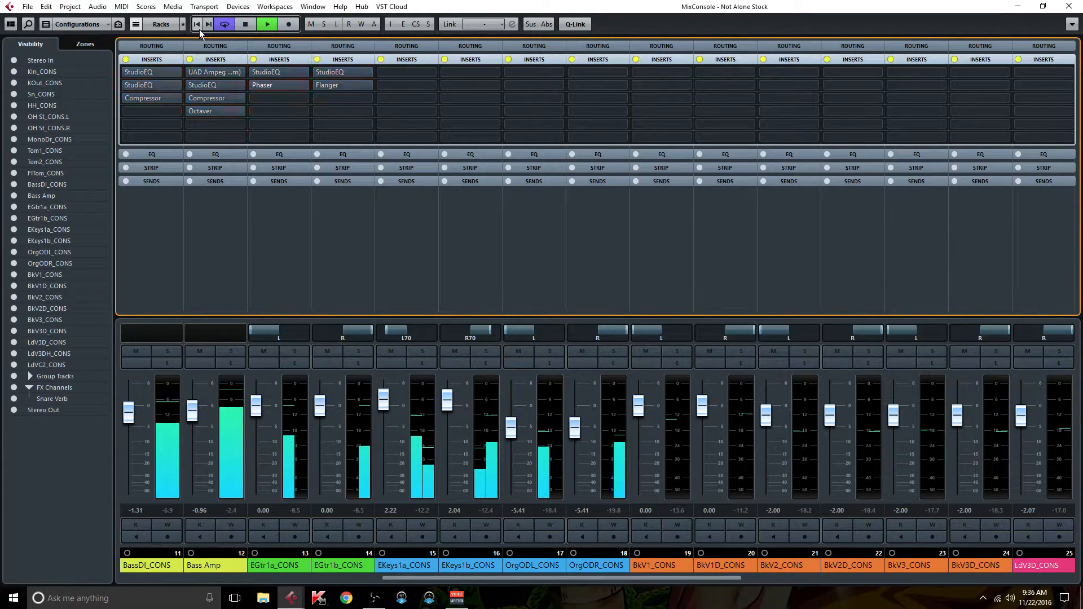
pyautogui.press('b')
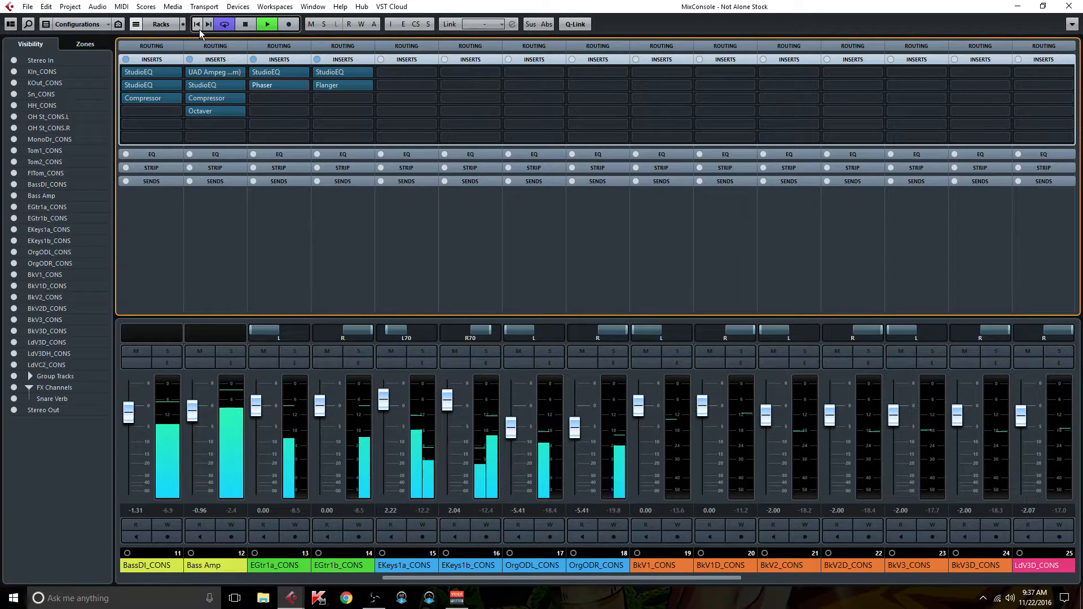
pyautogui.press('space')
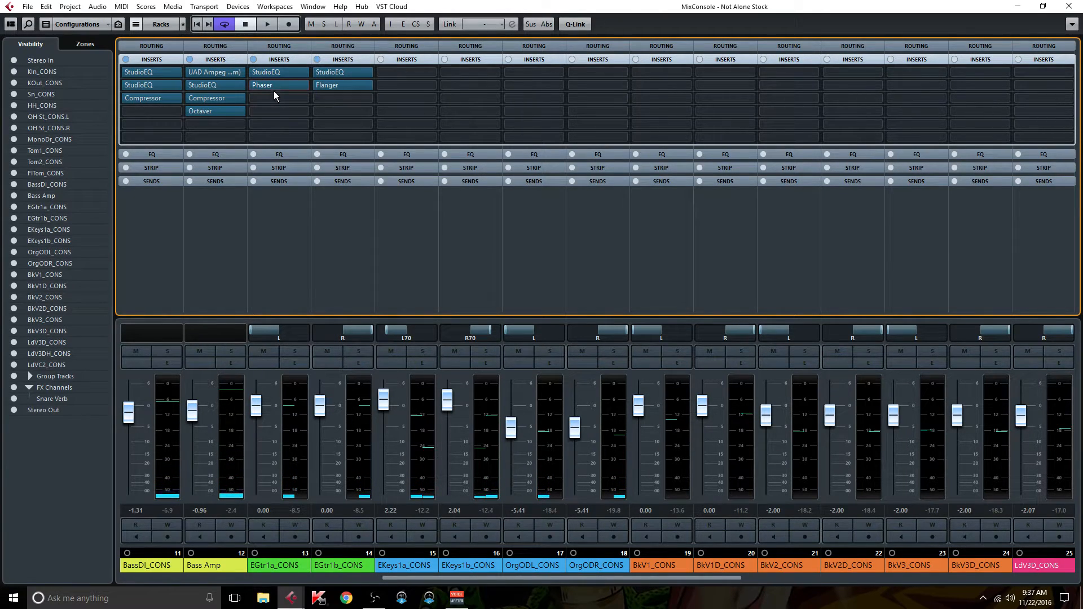
# Open DaTube on the Guitars group, review its drive, balance and output settings, and close it
pyautogui.moveTo(499, 578); pyautogui.dragTo(763, 584)
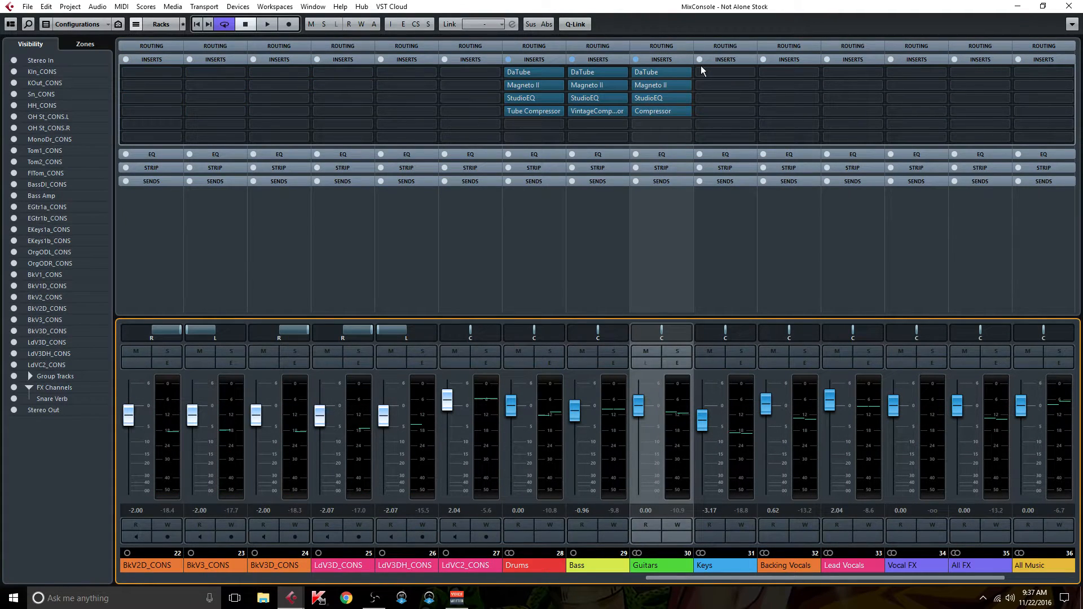
pyautogui.click(665, 71)
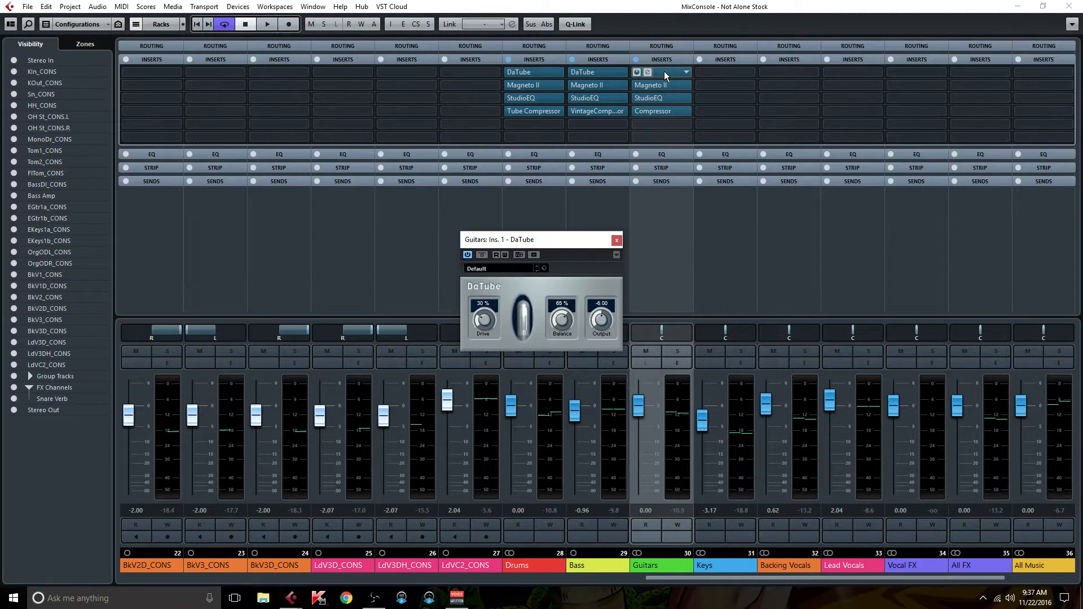
pyautogui.moveTo(541, 242); pyautogui.dragTo(427, 151)
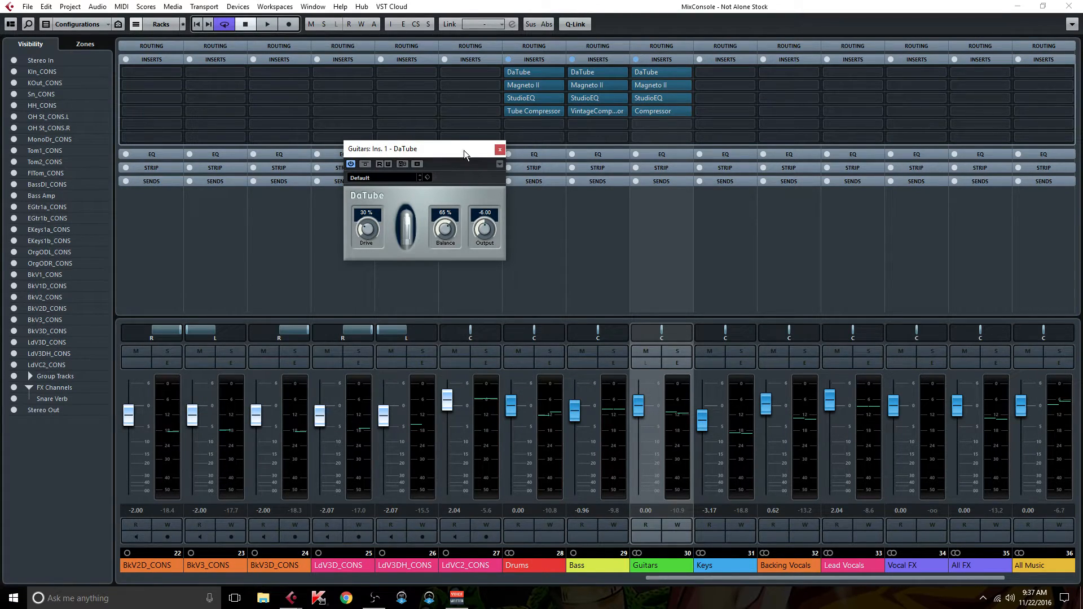
pyautogui.click(500, 149)
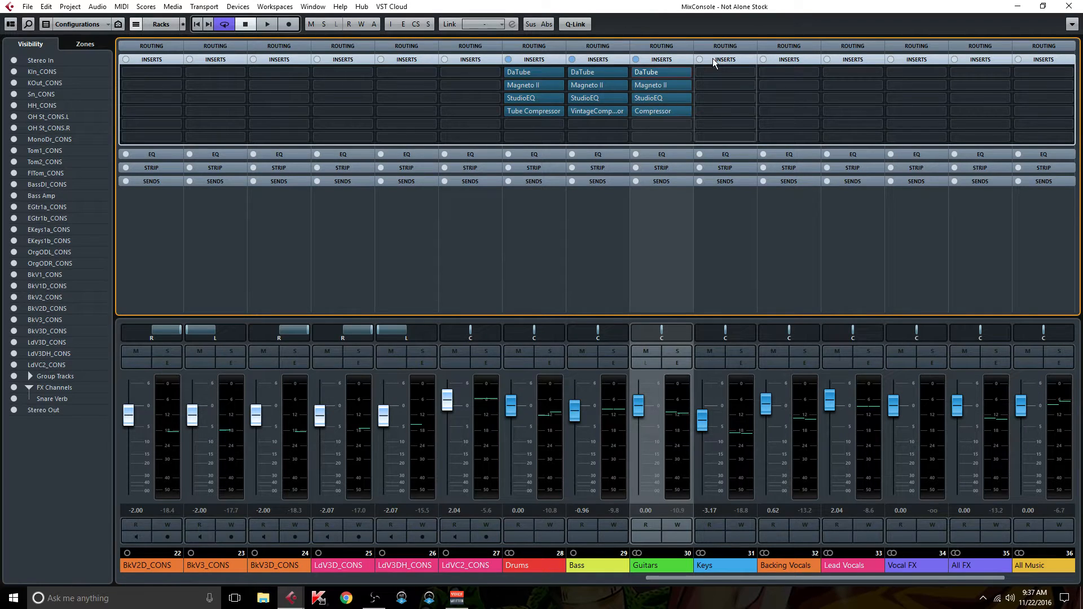
# Open Magneto II on the Guitars group, review its saturation, HF-Adjust and frequency range settings, and close it
pyautogui.click(662, 84)
pyautogui.moveTo(519, 188); pyautogui.dragTo(374, 82)
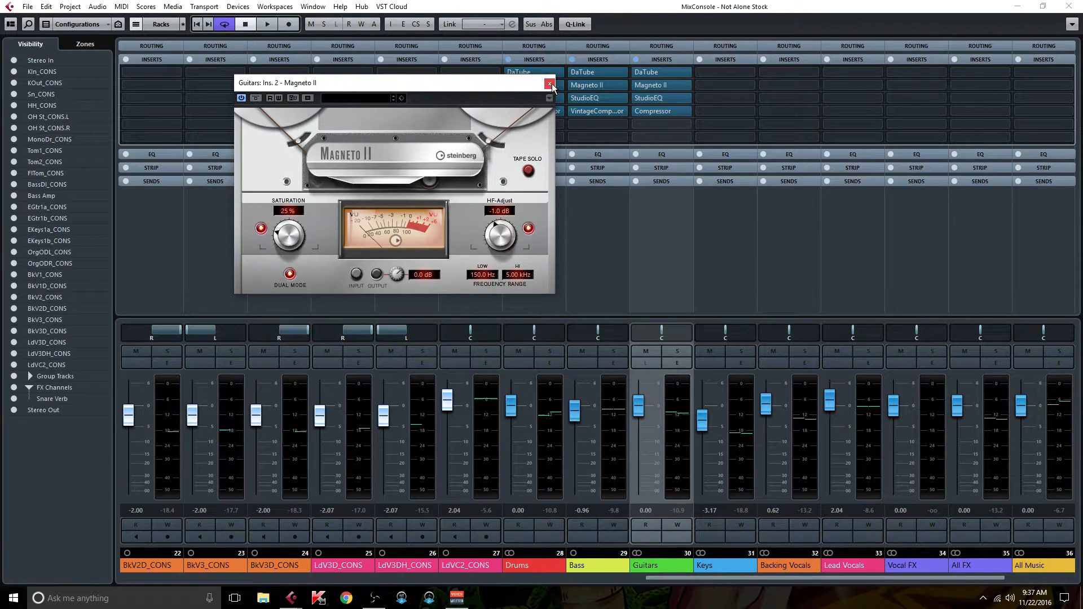
pyautogui.moveTo(444, 82); pyautogui.dragTo(446, 111)
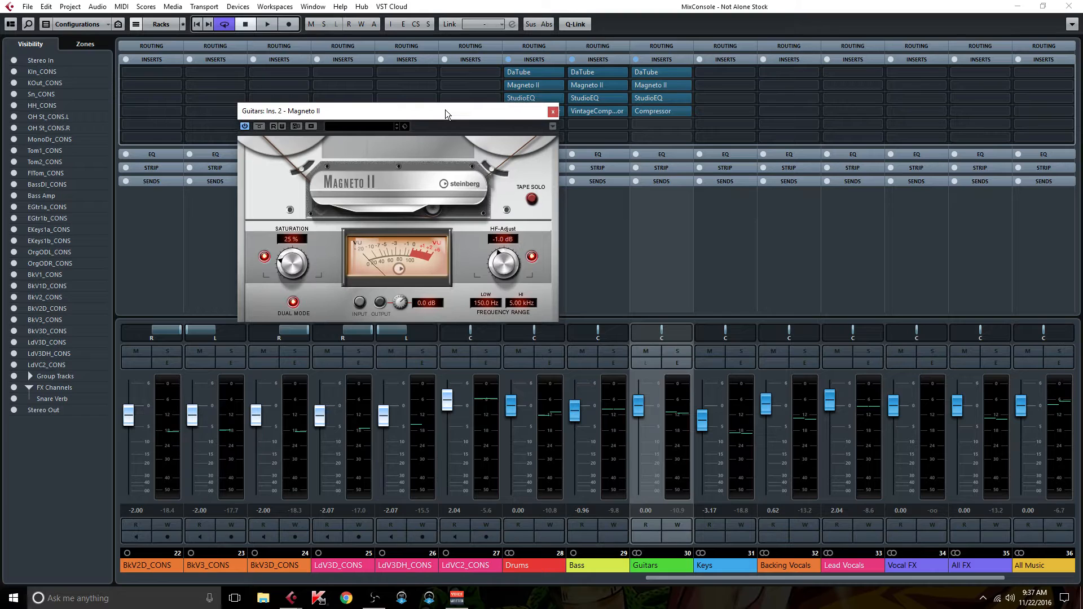
pyautogui.click(551, 111)
# Review the Guitars group's StudioEQ curve and band settings with the individual guitar channels in view, and close the plug-in
pyautogui.click(661, 97)
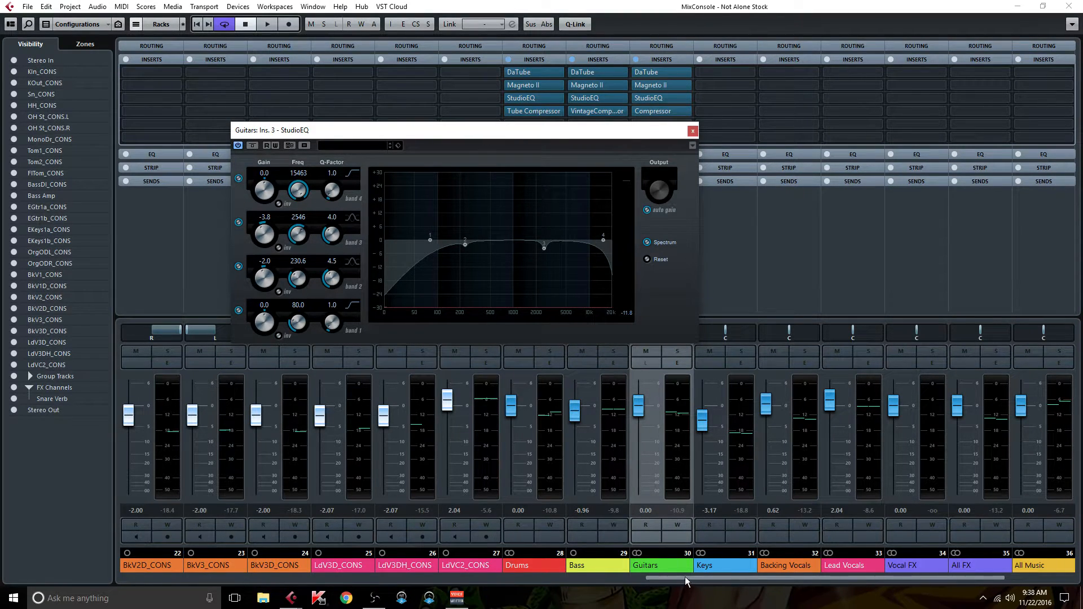
pyautogui.moveTo(683, 577); pyautogui.dragTo(452, 561)
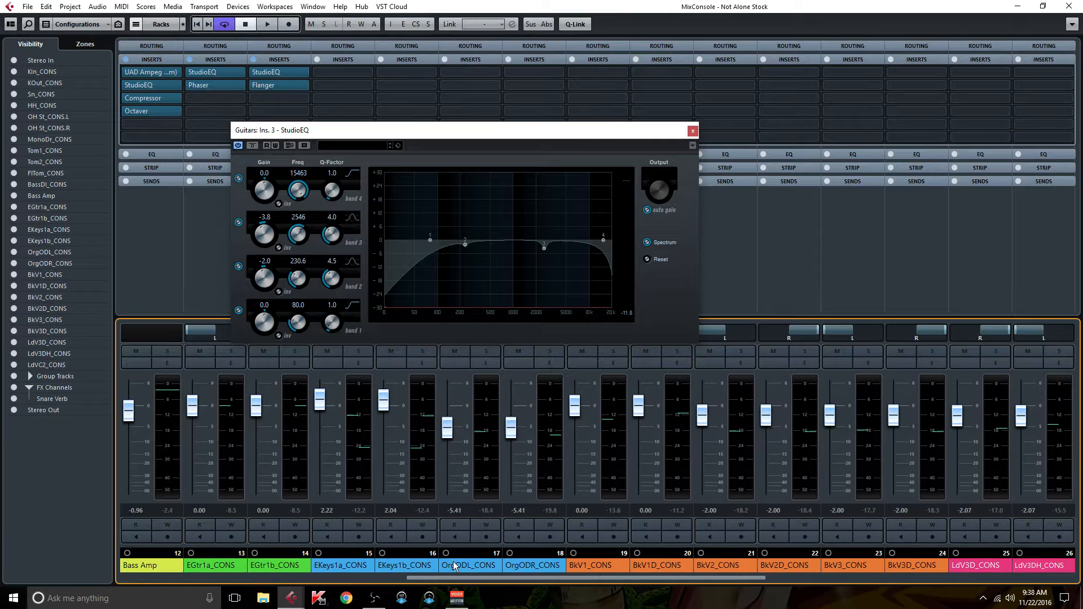
pyautogui.moveTo(448, 130); pyautogui.dragTo(691, 80)
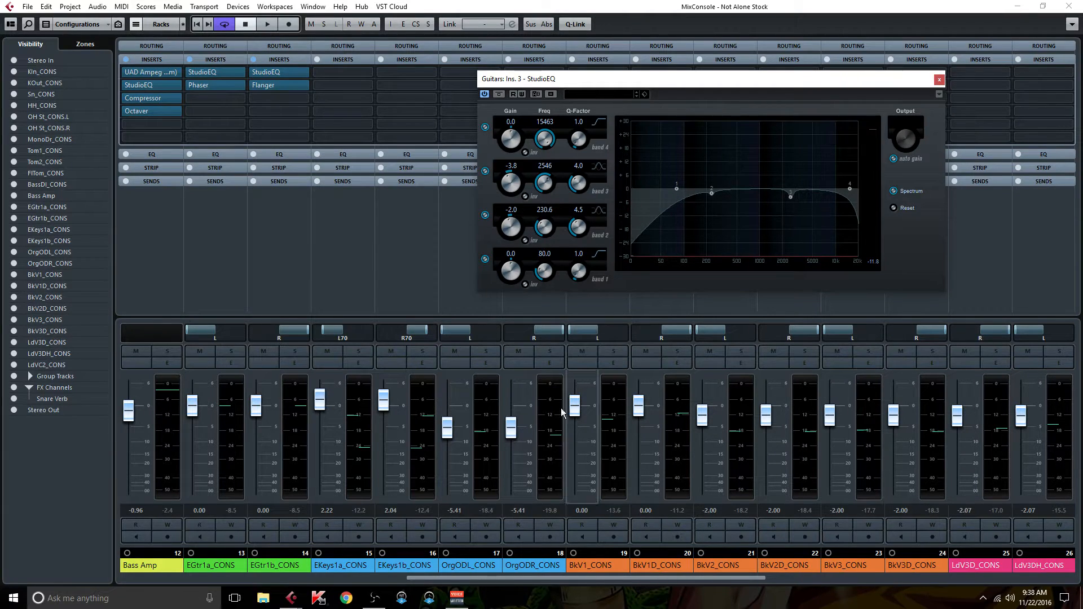
pyautogui.moveTo(475, 579); pyautogui.dragTo(567, 568)
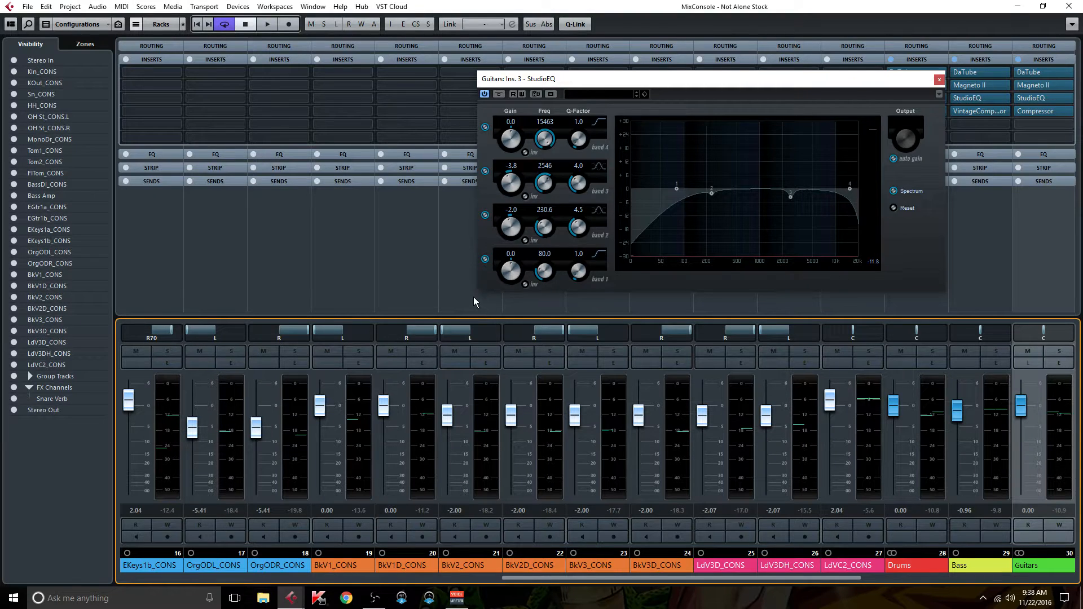
pyautogui.click(940, 80)
# Open the Compressor on the Guitars group, review its threshold, ratio, make-up and attack settings, and close it
pyautogui.moveTo(634, 578); pyautogui.dragTo(706, 583)
pyautogui.click(859, 110)
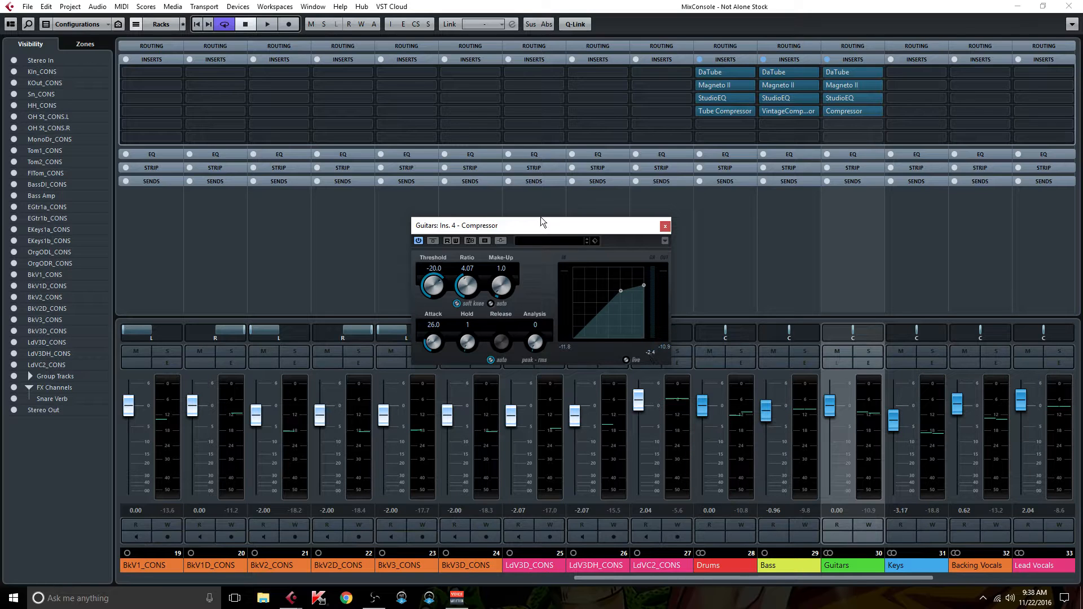
pyautogui.moveTo(523, 228); pyautogui.dragTo(580, 171)
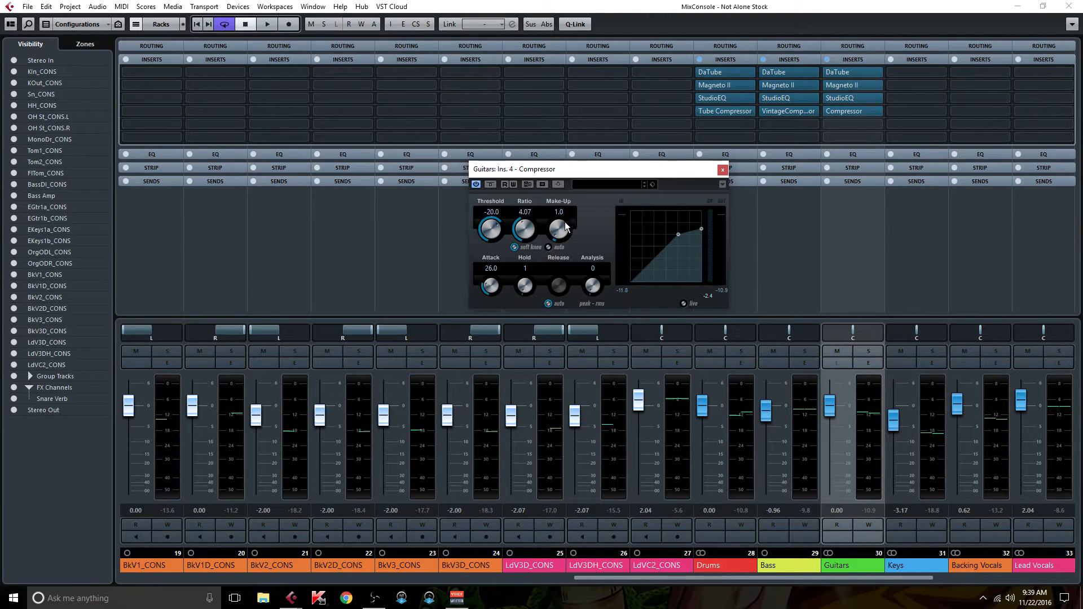
pyautogui.click(723, 168)
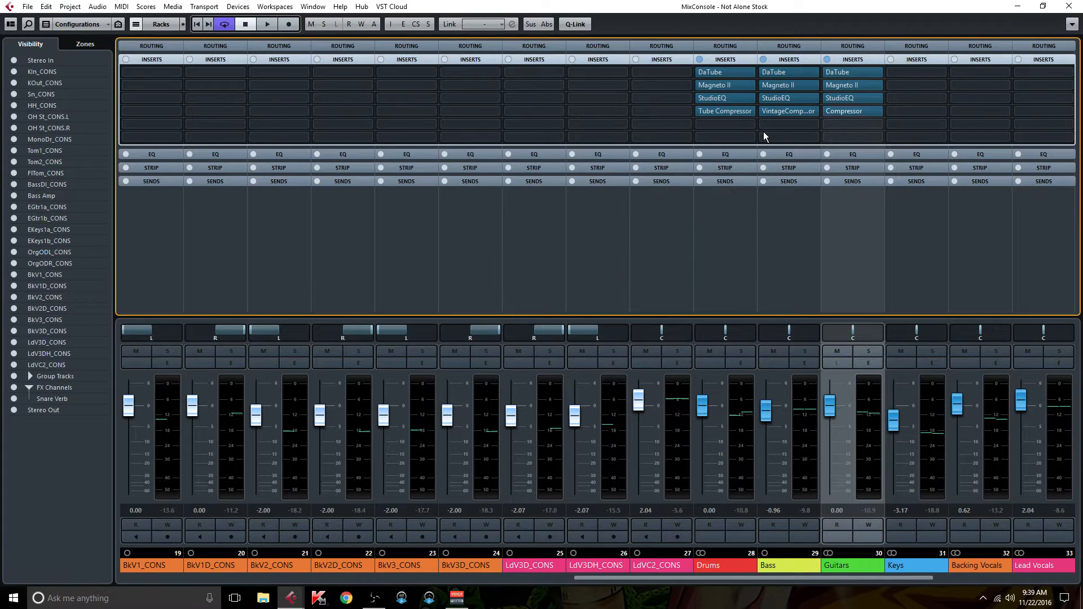
# Open the StudioEQs of EGtr1a_CONS and EGtr1b_CONS side by side, compare their boosts and cuts, and close both
pyautogui.moveTo(603, 577); pyautogui.dragTo(360, 533)
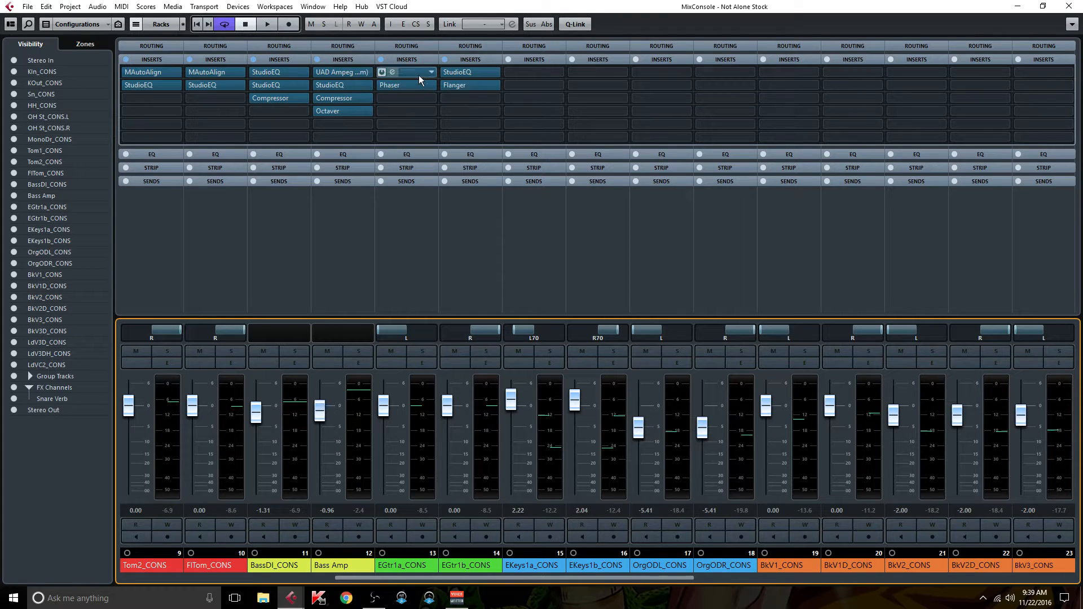
pyautogui.click(418, 75)
pyautogui.moveTo(453, 186); pyautogui.dragTo(199, 151)
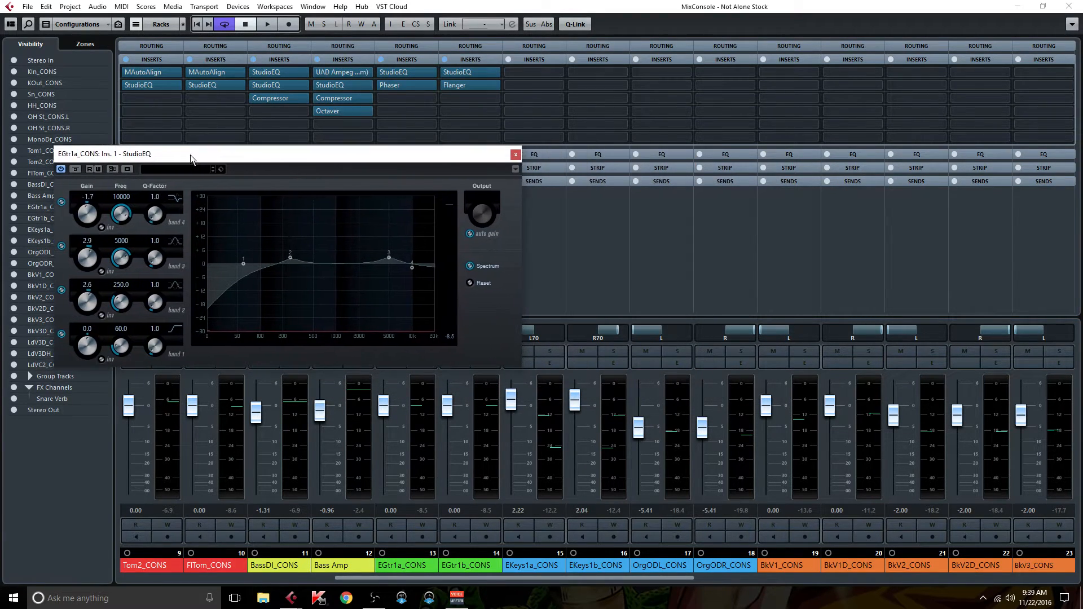
pyautogui.click(469, 72)
pyautogui.moveTo(586, 195); pyautogui.dragTo(813, 164)
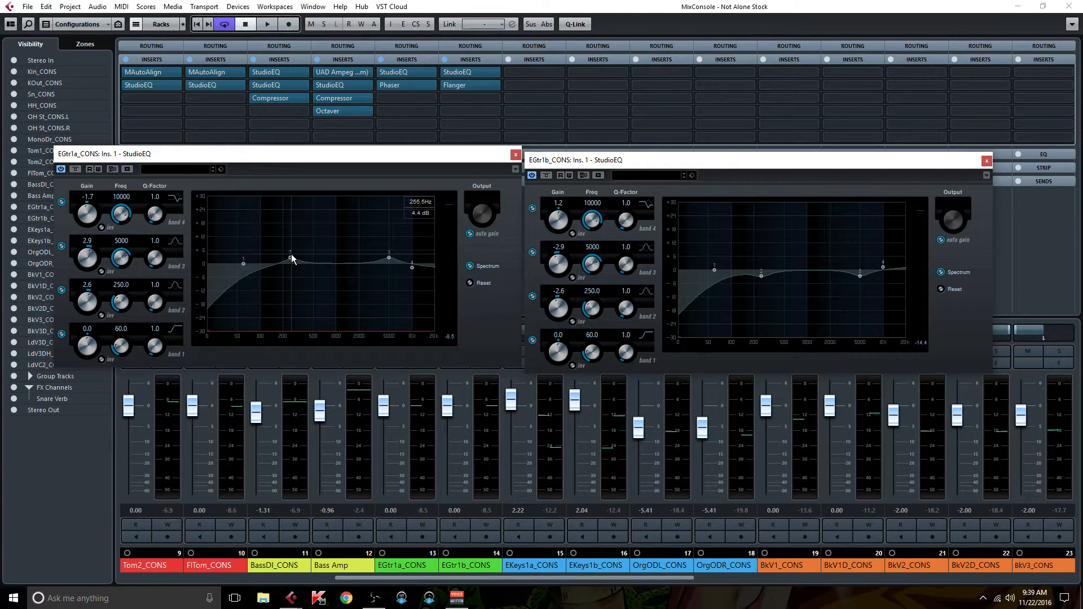
pyautogui.moveTo(141, 159)
pyautogui.mouseDown()
pyautogui.moveTo(154, 203)
pyautogui.moveTo(244, 126)
pyautogui.moveTo(135, 153)
pyautogui.mouseUp()
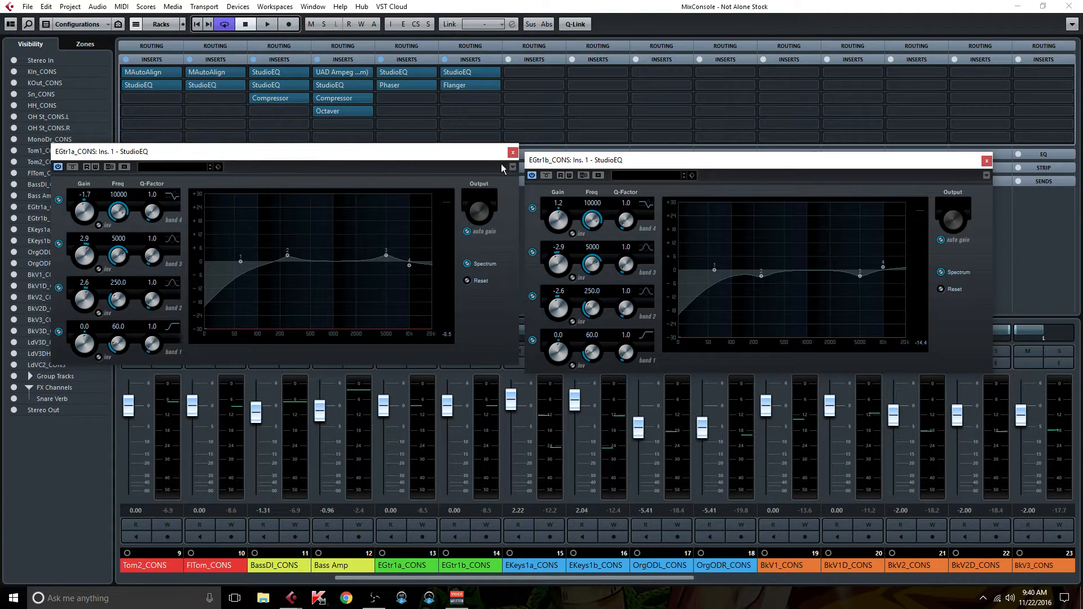
pyautogui.moveTo(599, 161); pyautogui.dragTo(608, 128)
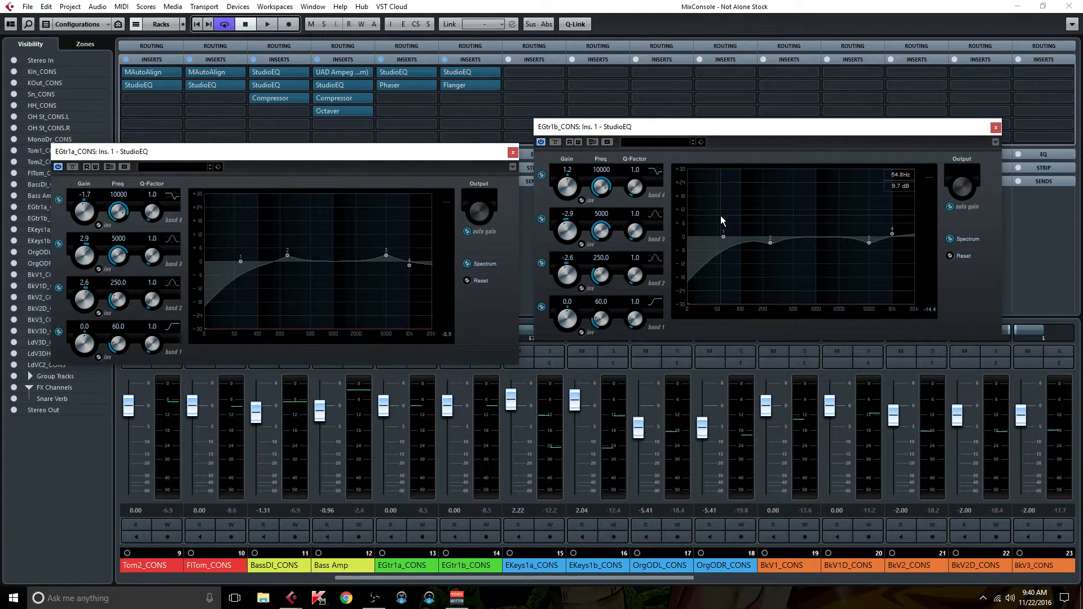
pyautogui.moveTo(478, 76)
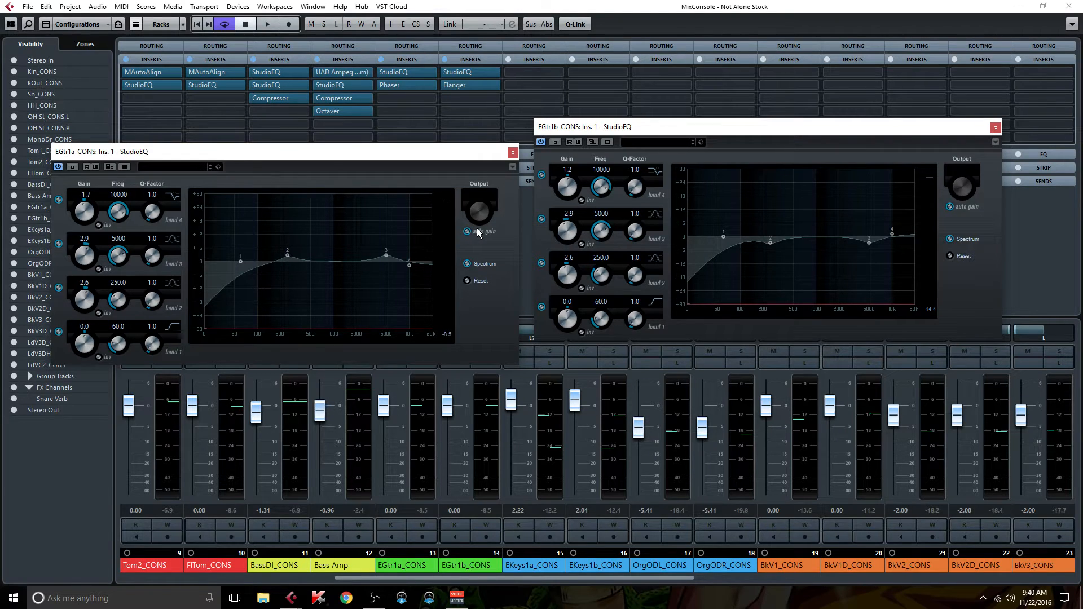
pyautogui.click(512, 152)
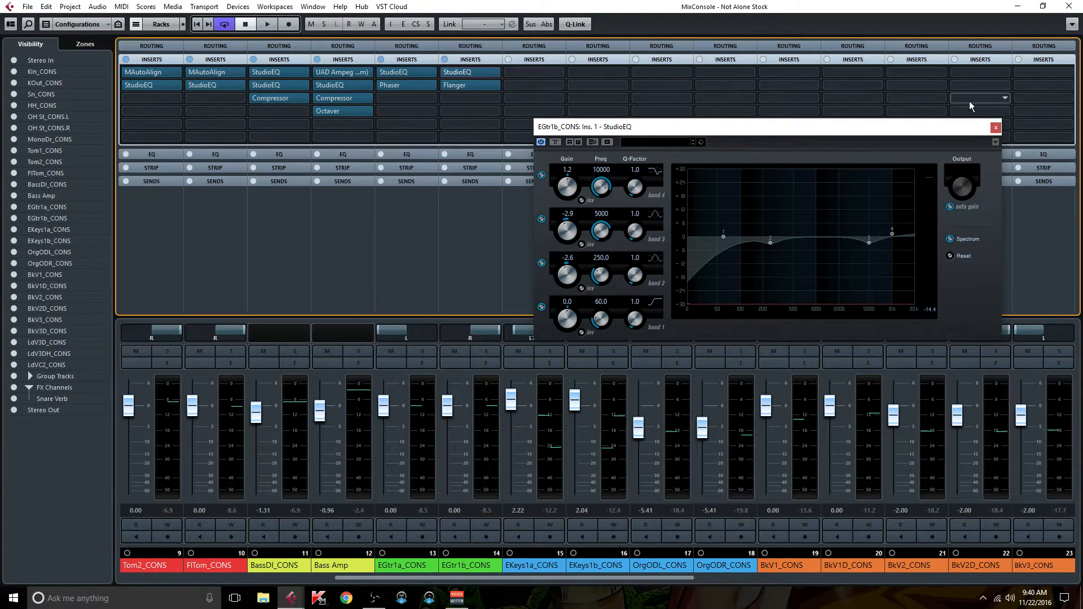
pyautogui.click(995, 127)
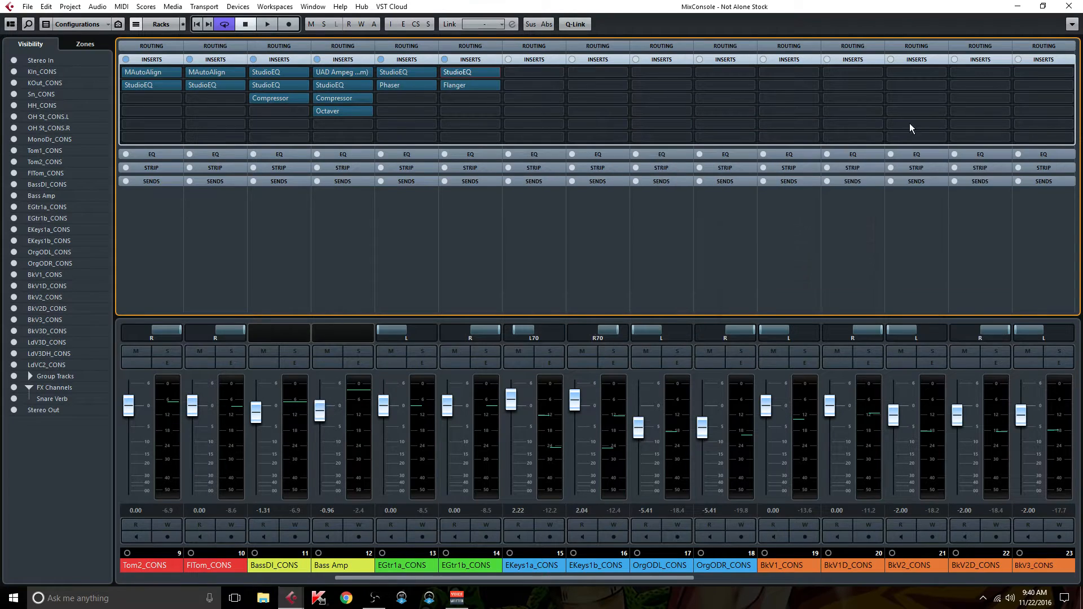
# Open EGtr1a_CONS's Phaser and EGtr1b_CONS's Flanger side by side and review their rate, feedback, spatial, mix and filter settings
pyautogui.click(420, 86)
pyautogui.moveTo(364, 180); pyautogui.dragTo(315, 181)
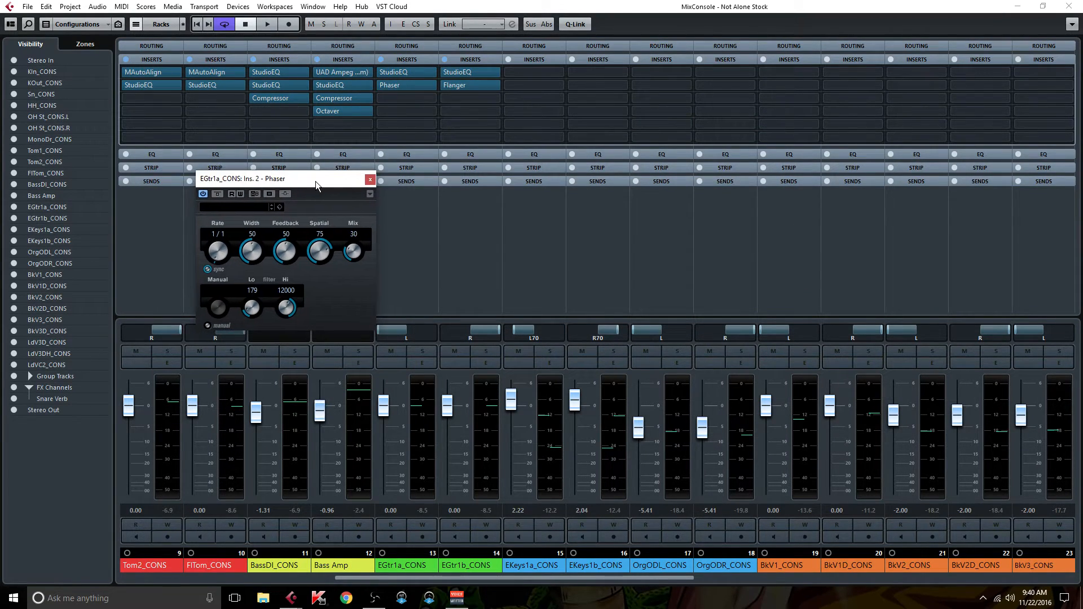
pyautogui.click(478, 87)
pyautogui.moveTo(508, 225); pyautogui.dragTo(560, 197)
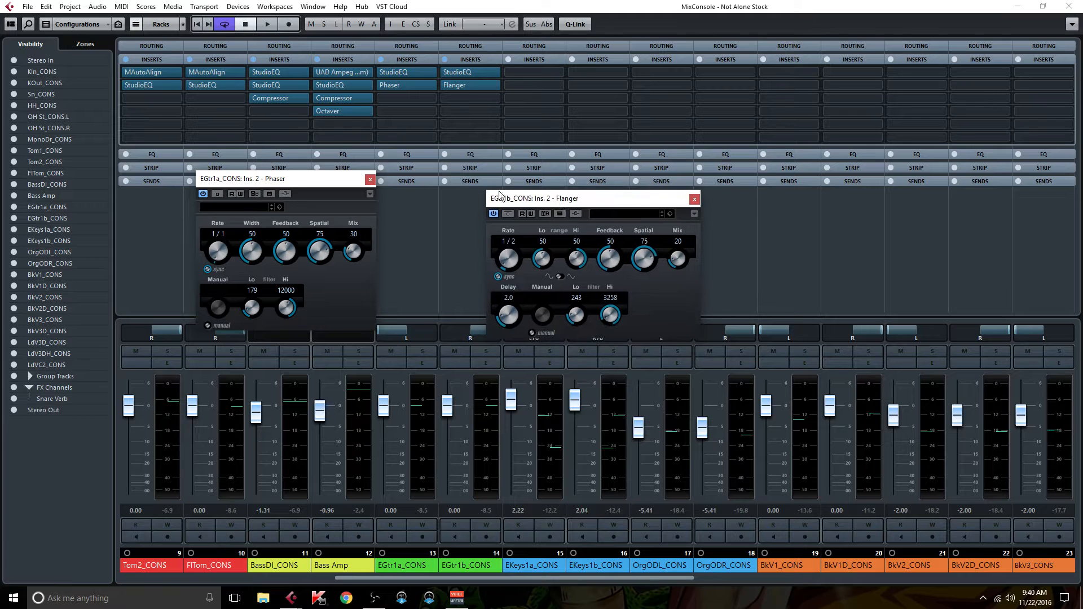
pyautogui.moveTo(318, 176); pyautogui.dragTo(354, 158)
pyautogui.moveTo(561, 201); pyautogui.dragTo(566, 168)
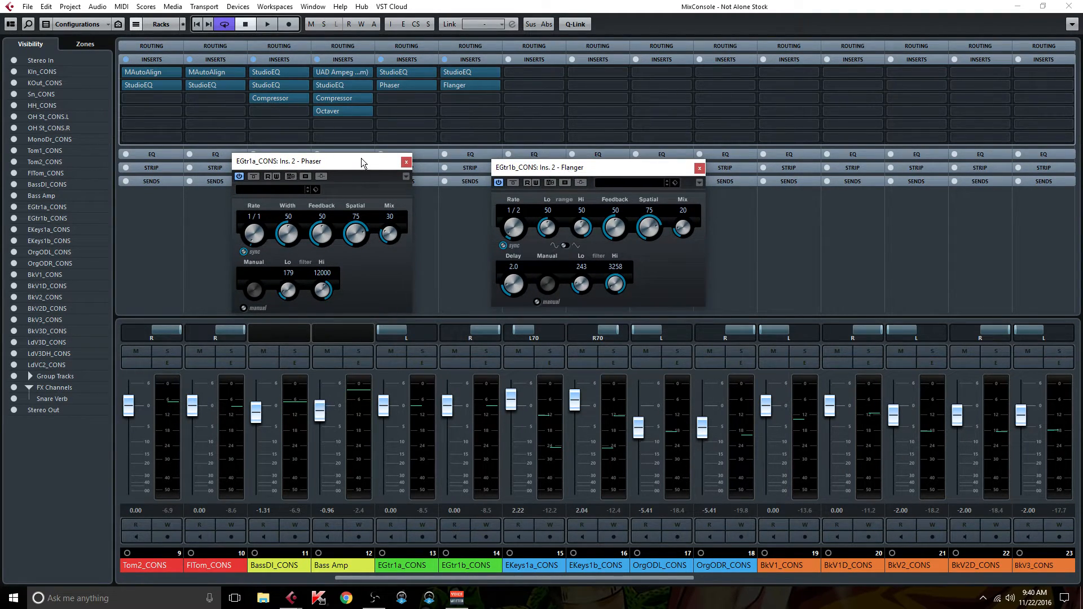
pyautogui.moveTo(361, 157); pyautogui.dragTo(370, 147)
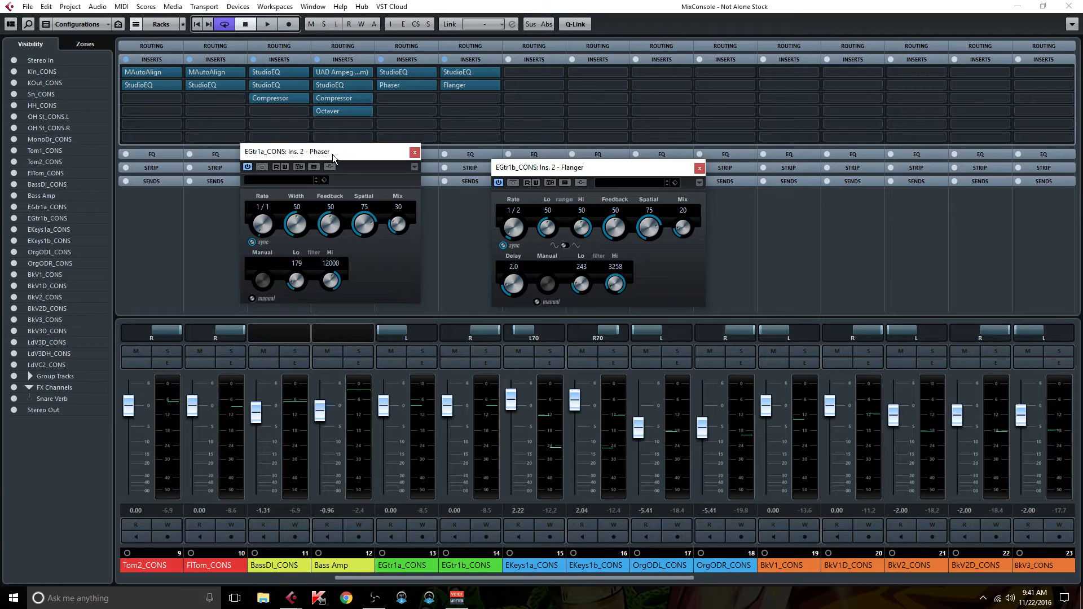
pyautogui.moveTo(332, 154); pyautogui.dragTo(336, 159)
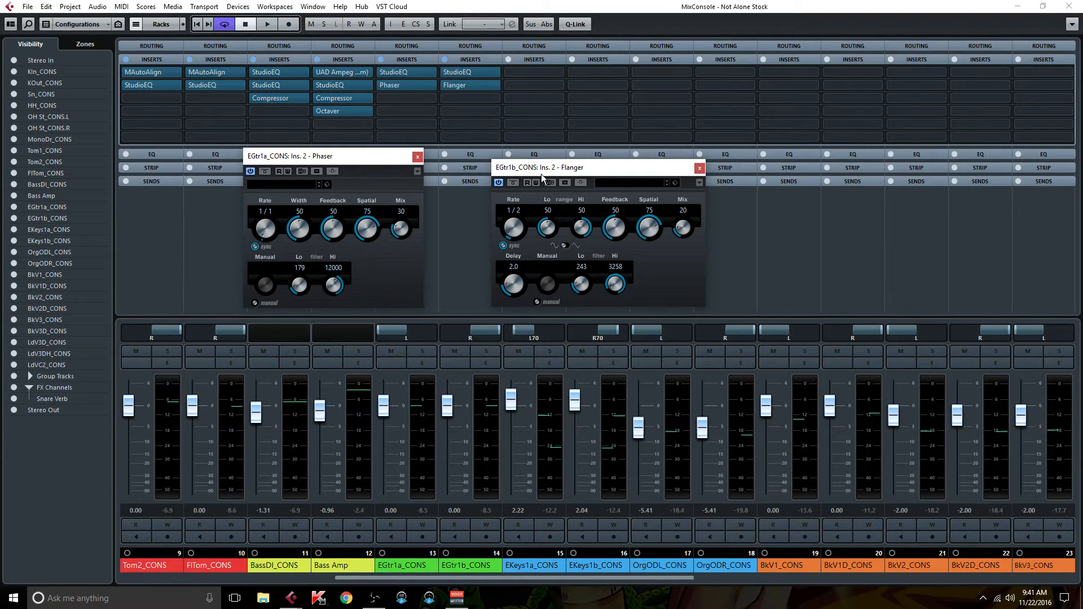
pyautogui.moveTo(539, 170); pyautogui.dragTo(534, 173)
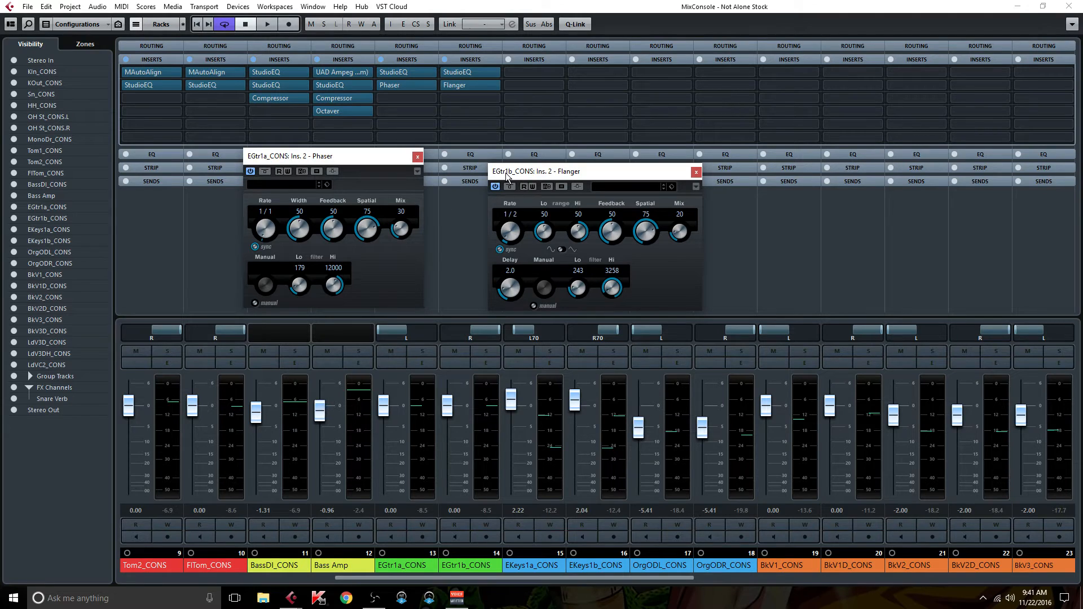
pyautogui.moveTo(384, 159); pyautogui.dragTo(383, 169)
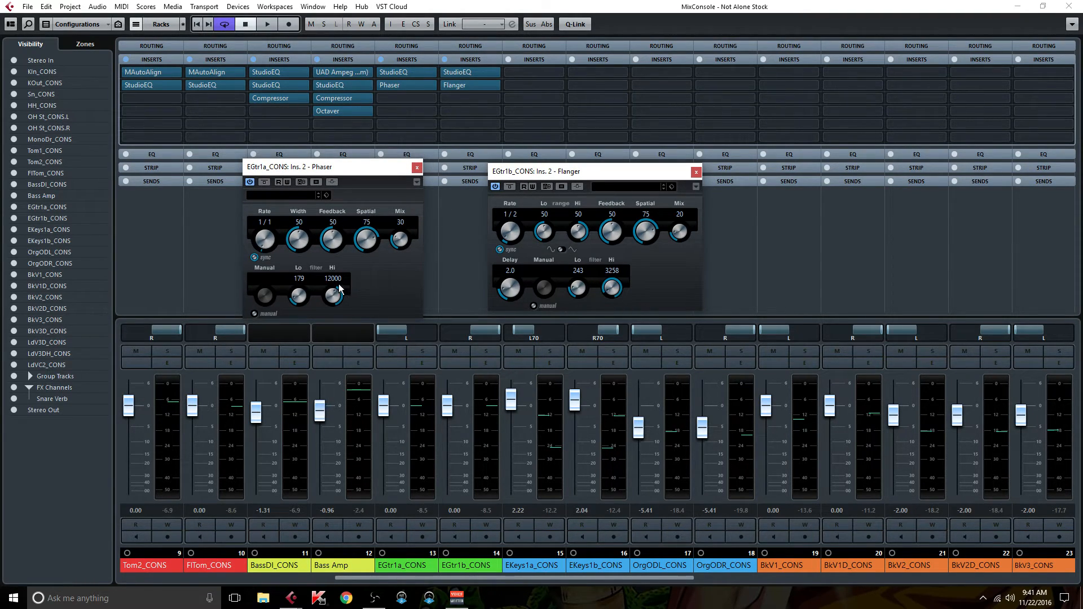
pyautogui.moveTo(300, 170); pyautogui.dragTo(291, 143)
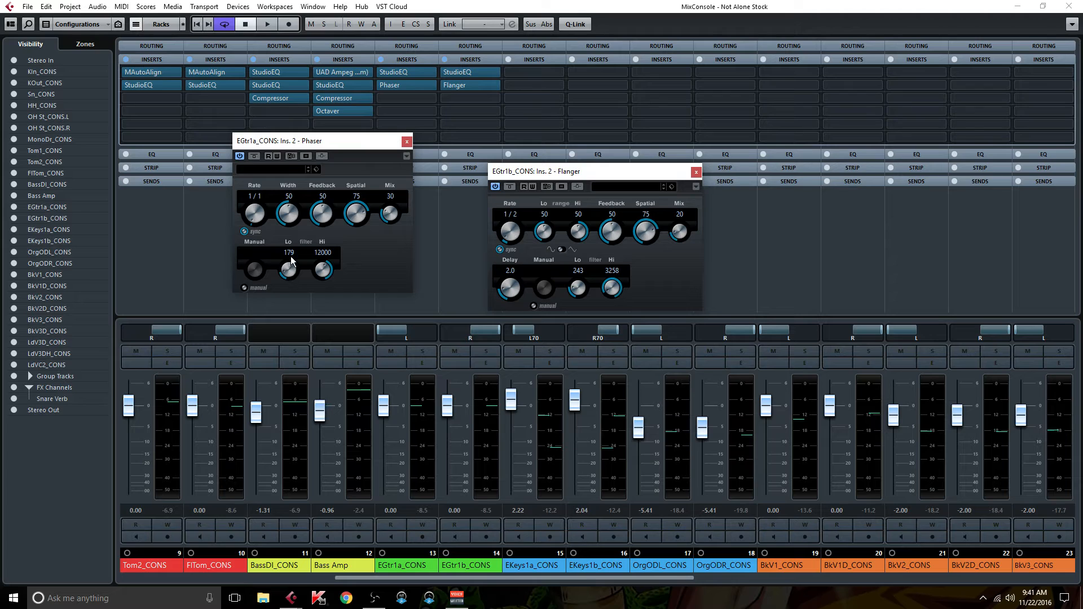
pyautogui.moveTo(536, 174)
pyautogui.mouseDown()
pyautogui.moveTo(545, 151)
pyautogui.moveTo(543, 165)
pyautogui.mouseUp()
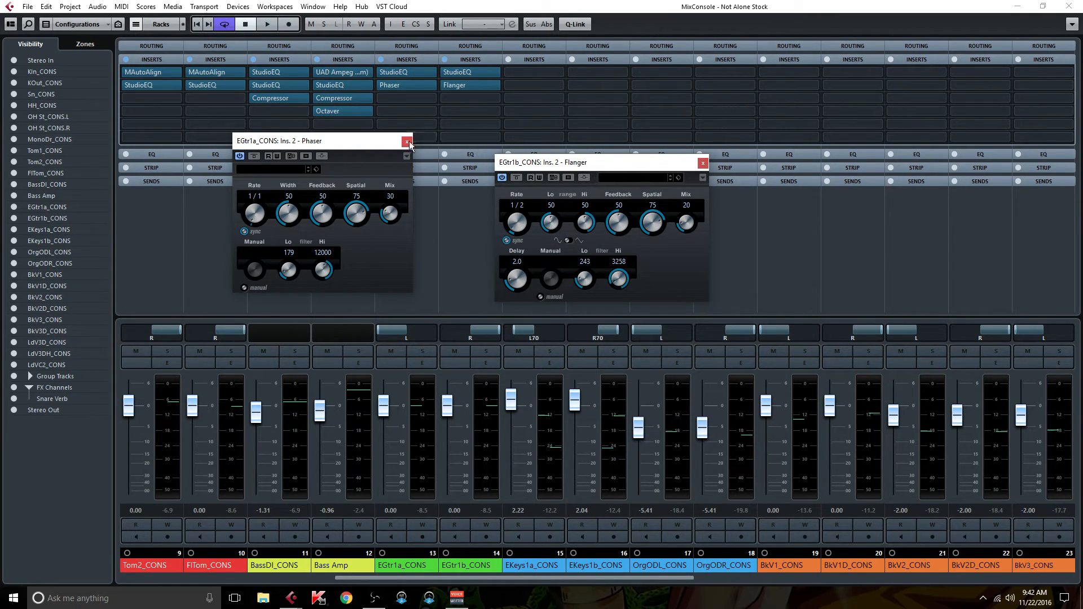
pyautogui.moveTo(357, 144); pyautogui.dragTo(353, 160)
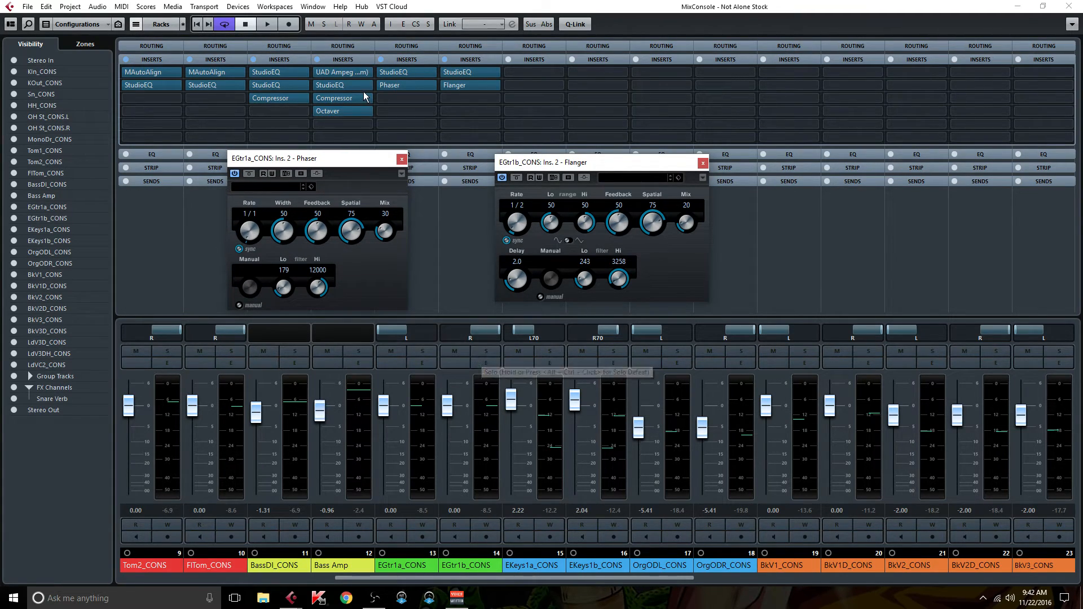
# Recheck the StudioEQ curve on EGtr1a_CONS, and close it along with the Flanger and Phaser windows
pyautogui.doubleClick(408, 70)
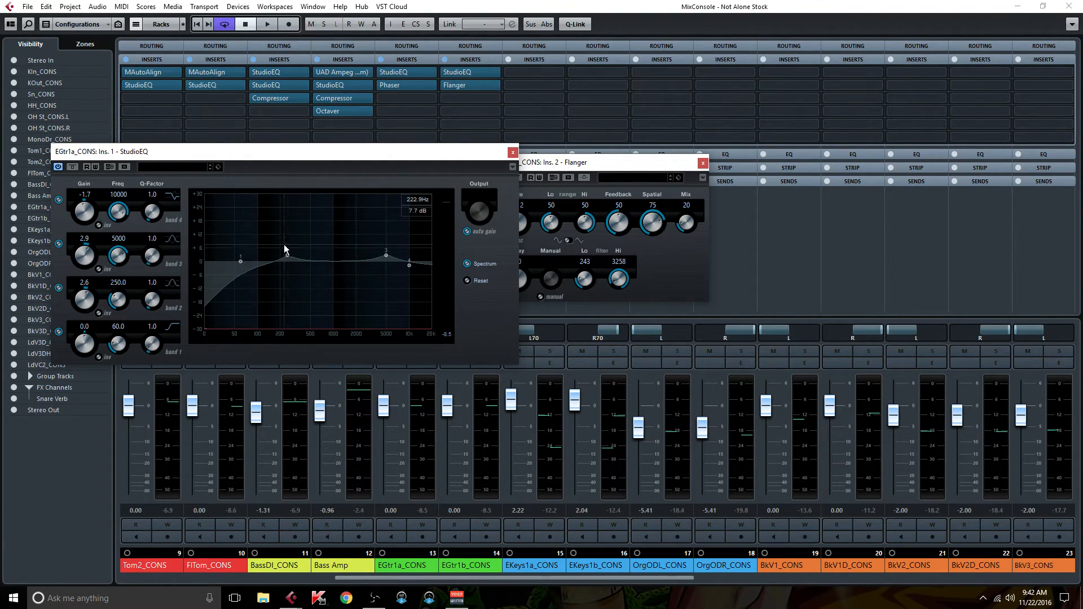
pyautogui.click(512, 152)
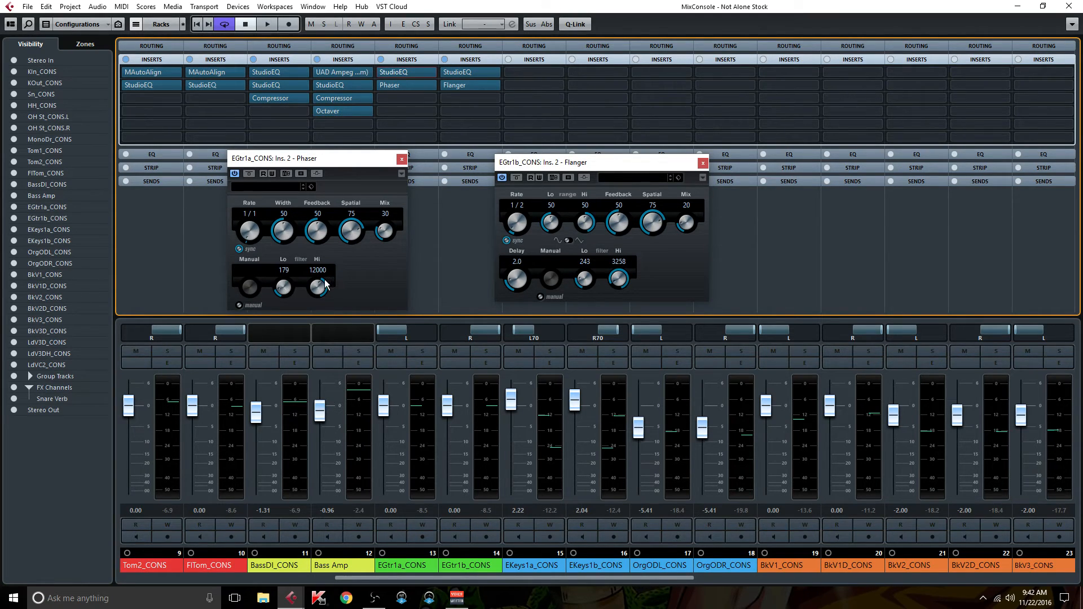
pyautogui.click(702, 163)
pyautogui.click(401, 160)
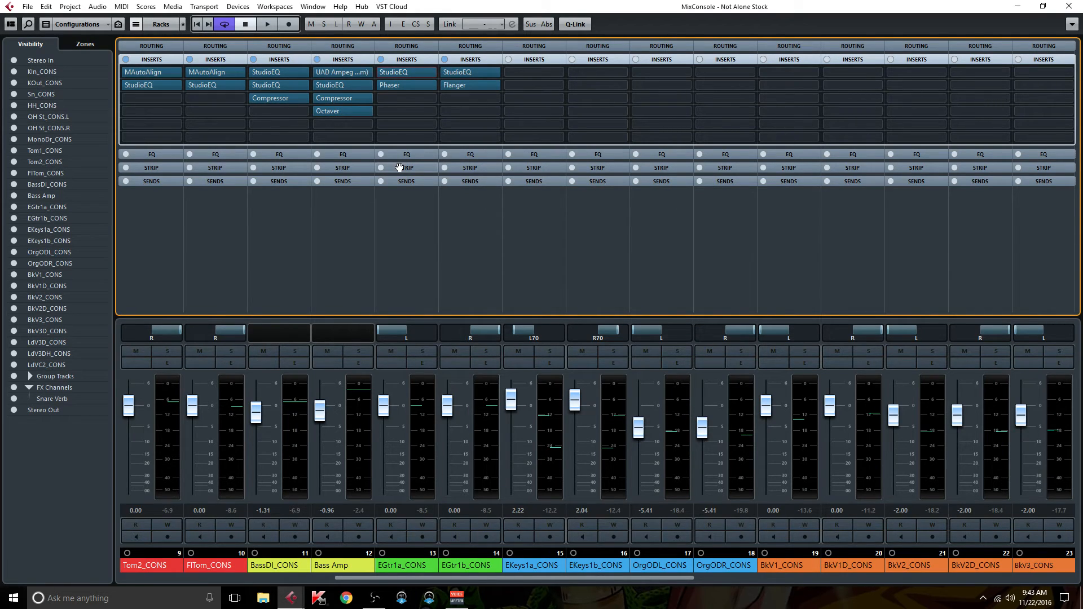
pyautogui.moveTo(621, 579); pyautogui.dragTo(634, 574)
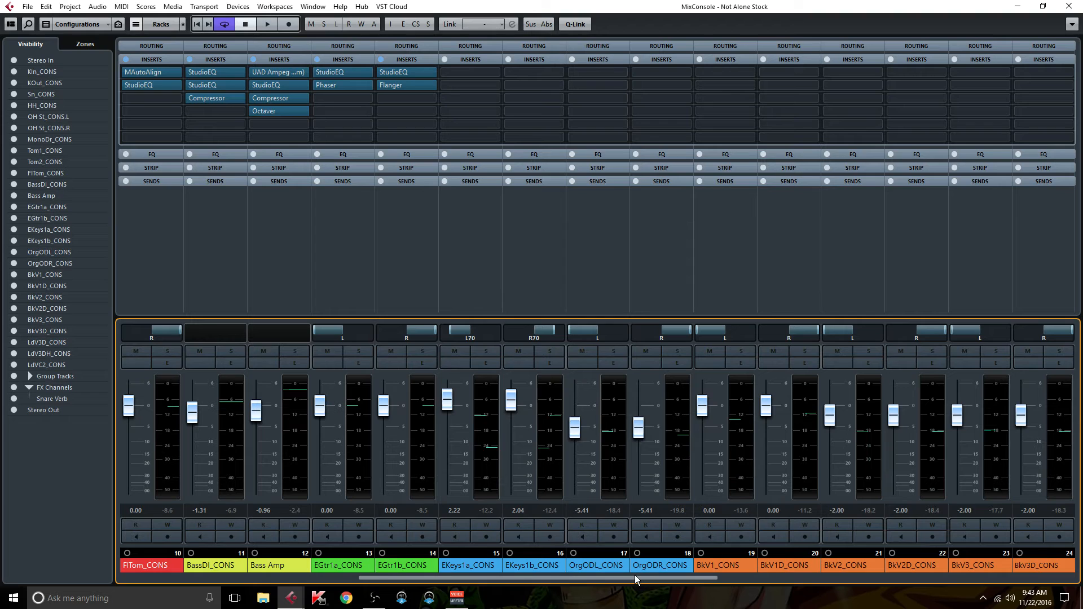
pyautogui.moveTo(634, 574); pyautogui.dragTo(811, 577)
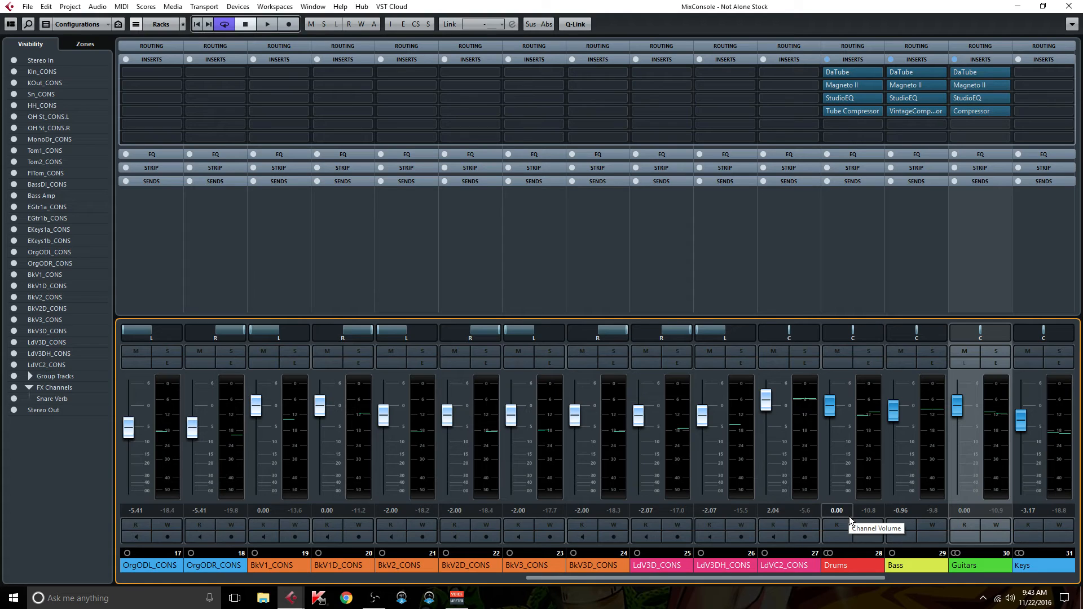
pyautogui.moveTo(678, 577); pyautogui.dragTo(509, 573)
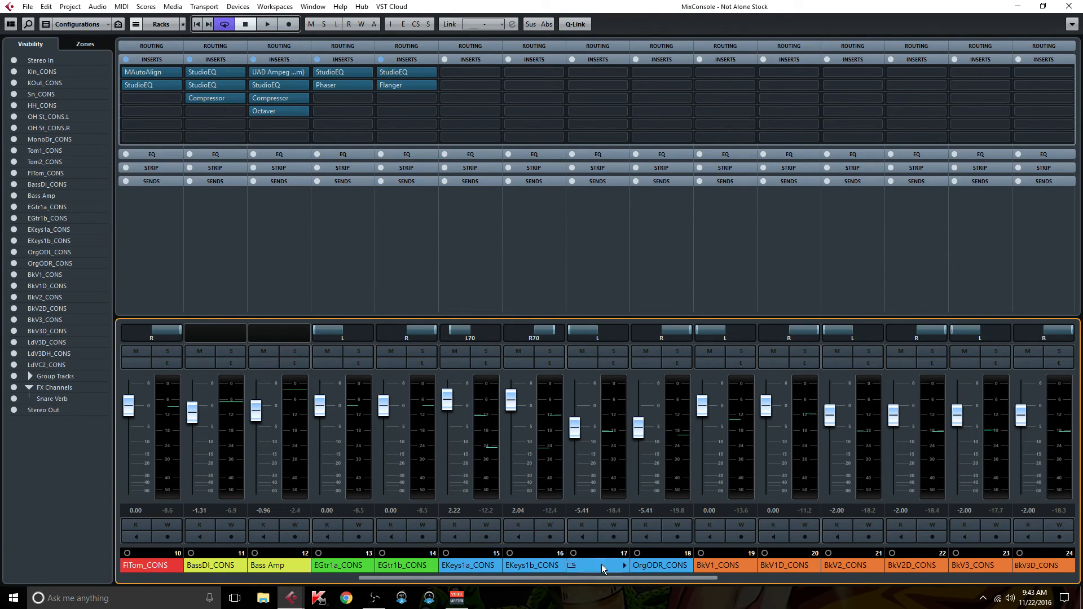
pyautogui.moveTo(604, 579); pyautogui.dragTo(629, 589)
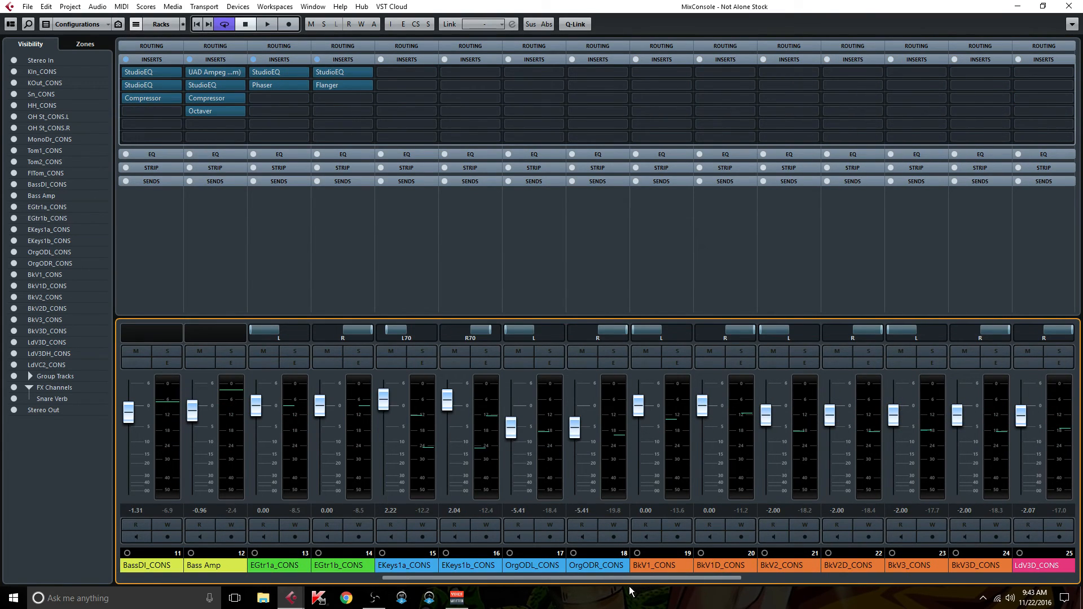